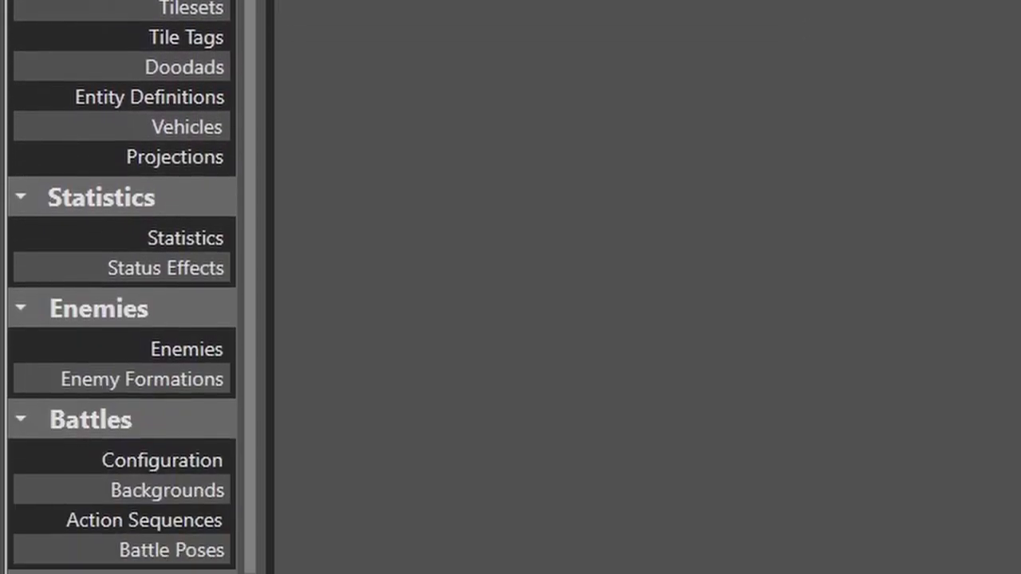
Step: Open the system's Title settings and check which user interfaces can be assigned as the title menu
left_click_drag(249, 47, 256, 238)
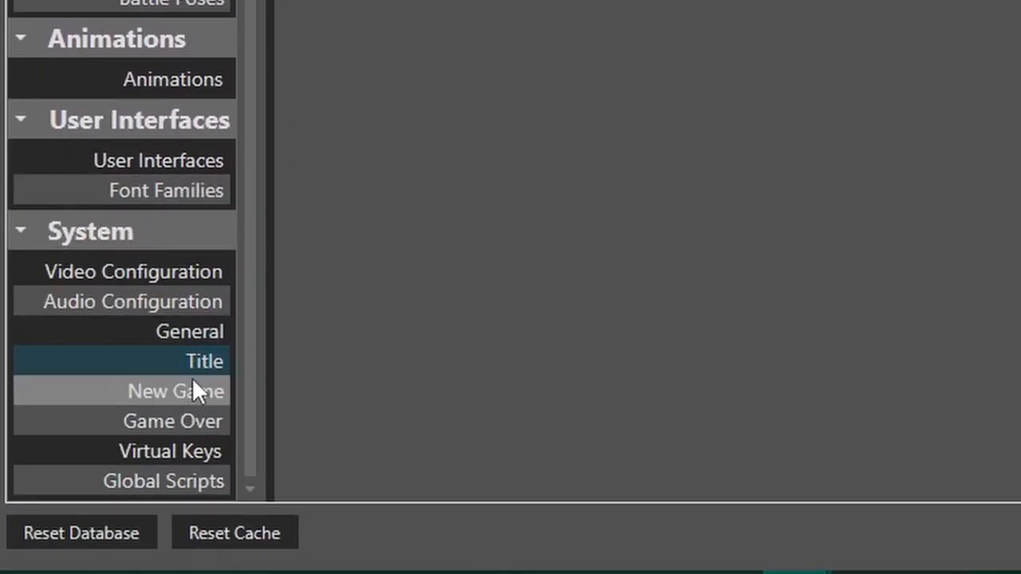
left_click(180, 394)
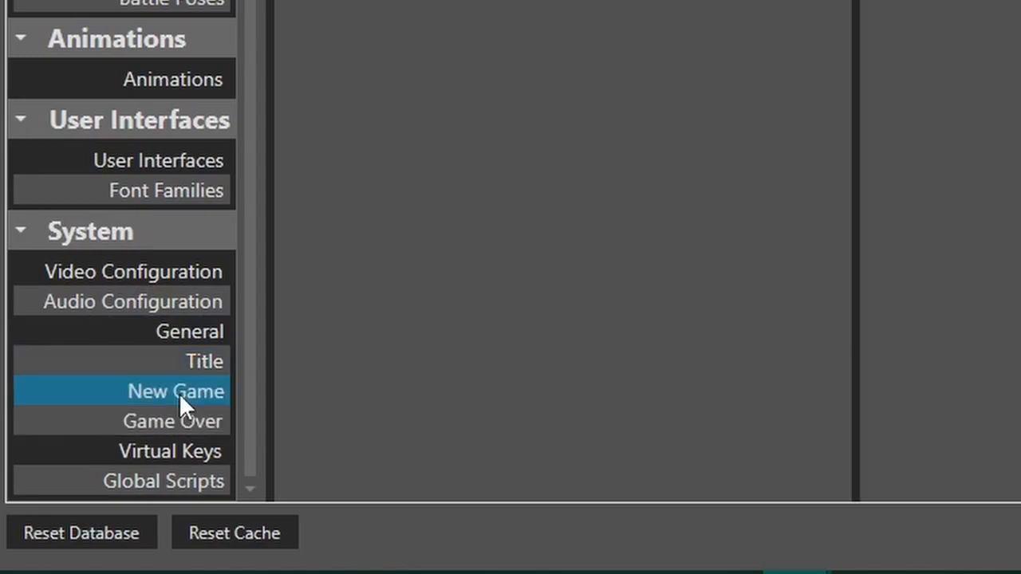
left_click(178, 362)
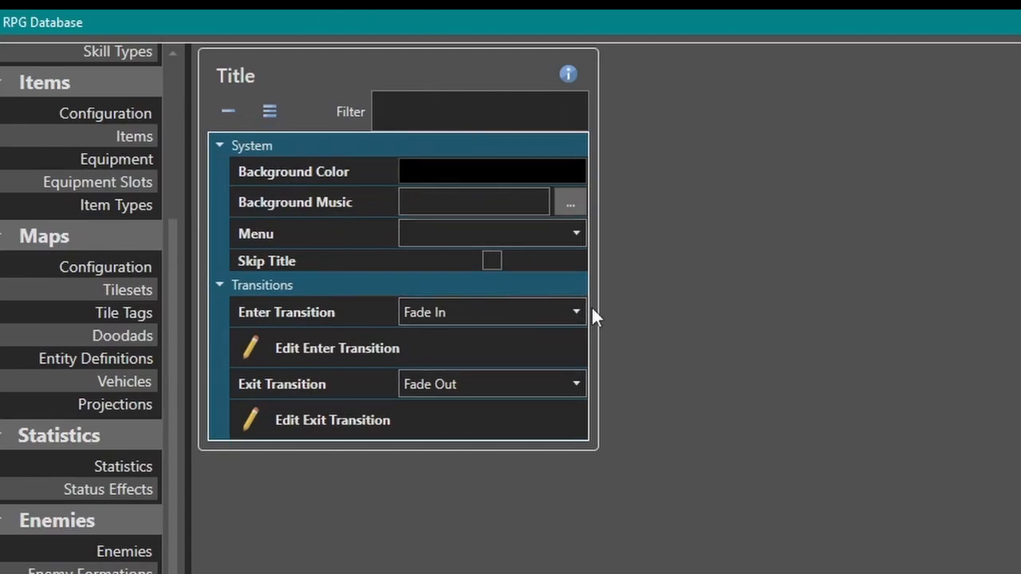
left_click(512, 233)
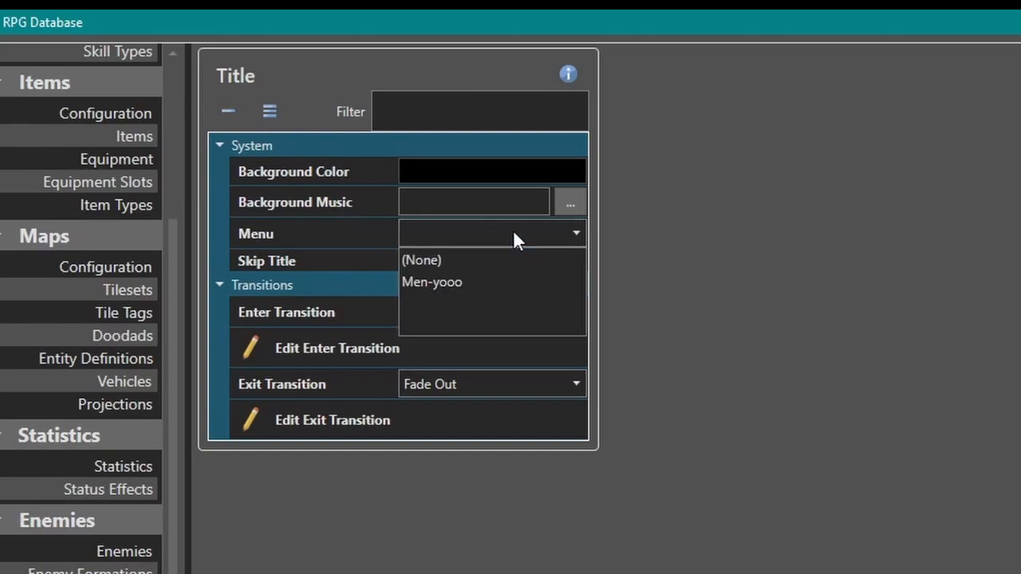
left_click(514, 233)
left_click(513, 233)
left_click(754, 290)
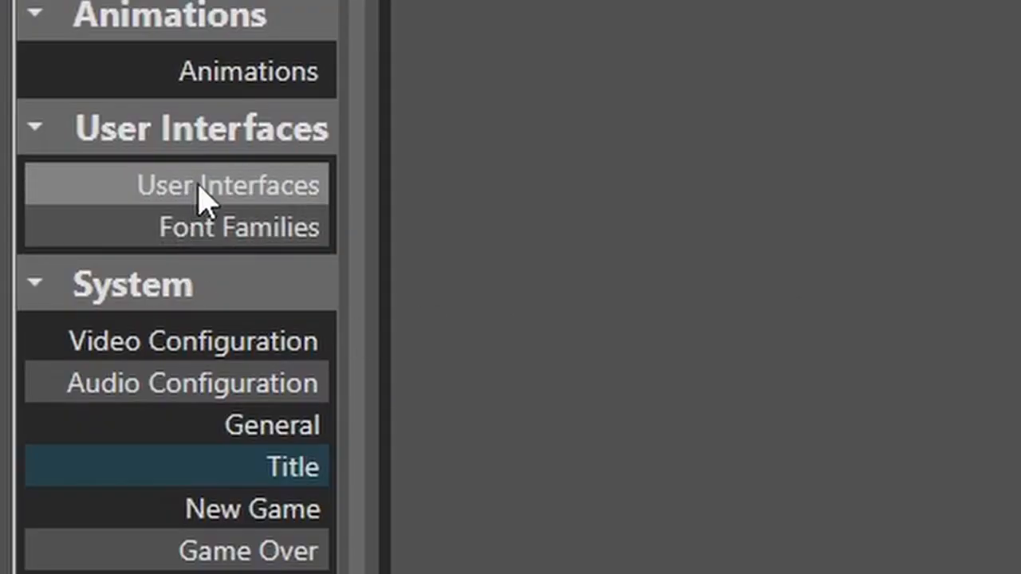
Step: Name the empty user interface entry 003 Tie-Tull and set its type to Menu
left_click(200, 190)
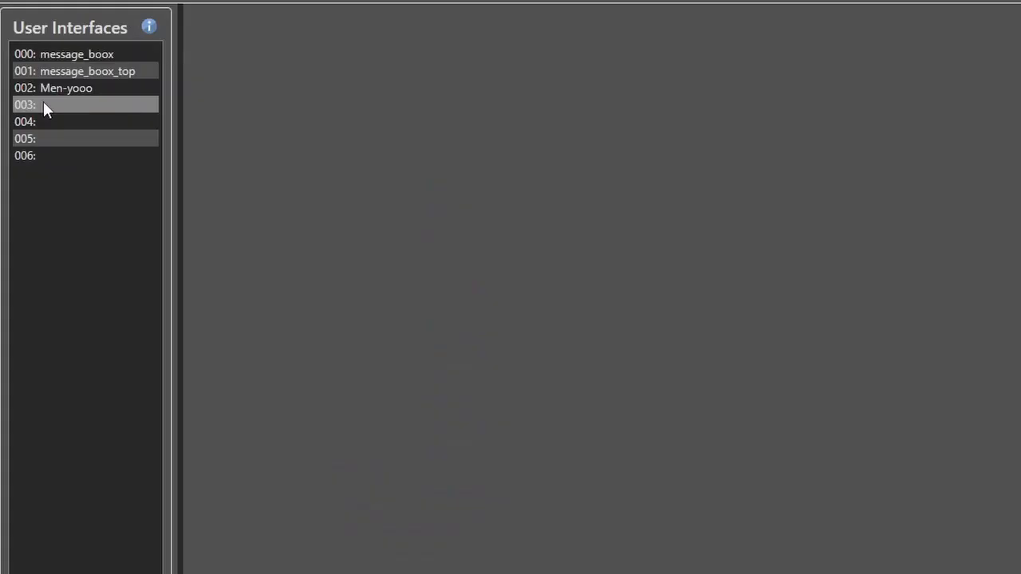
left_click(43, 104)
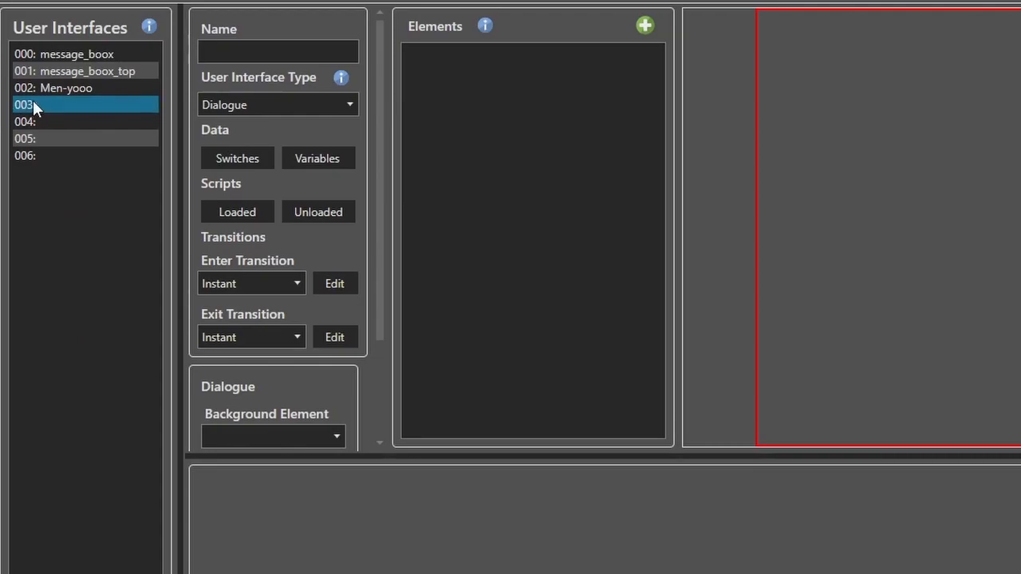
left_click(263, 48)
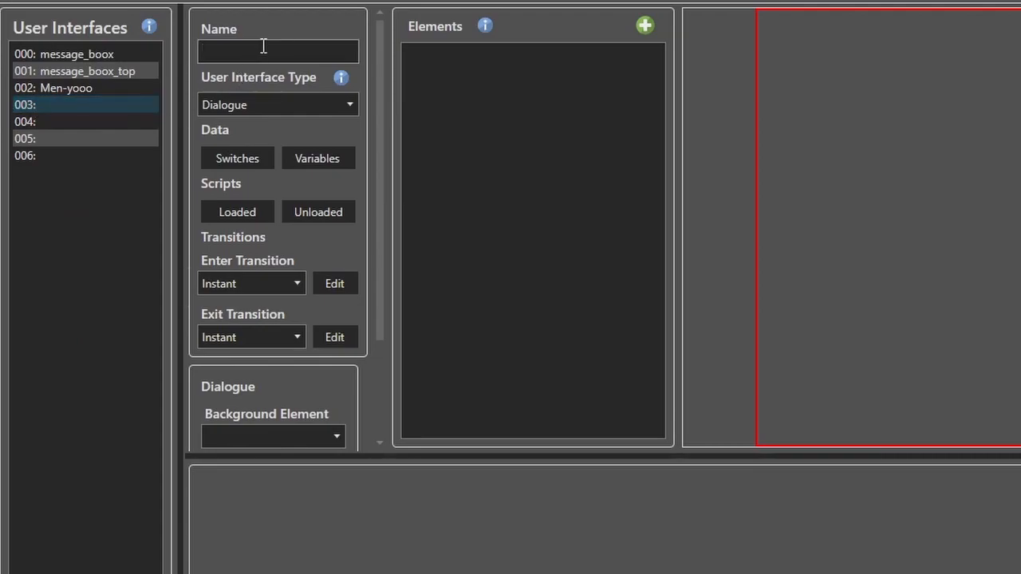
type("Tie-Tull")
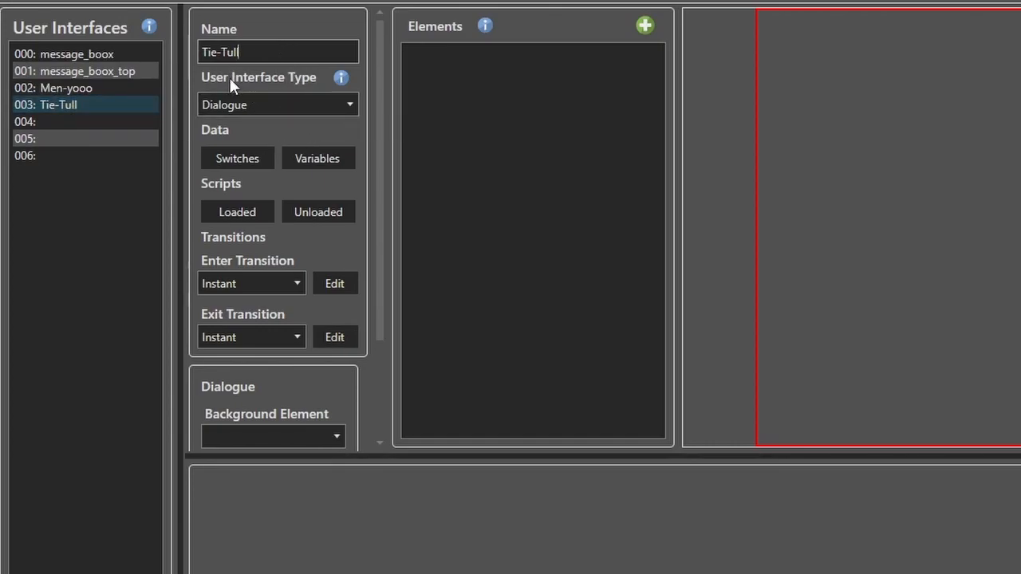
left_click(233, 104)
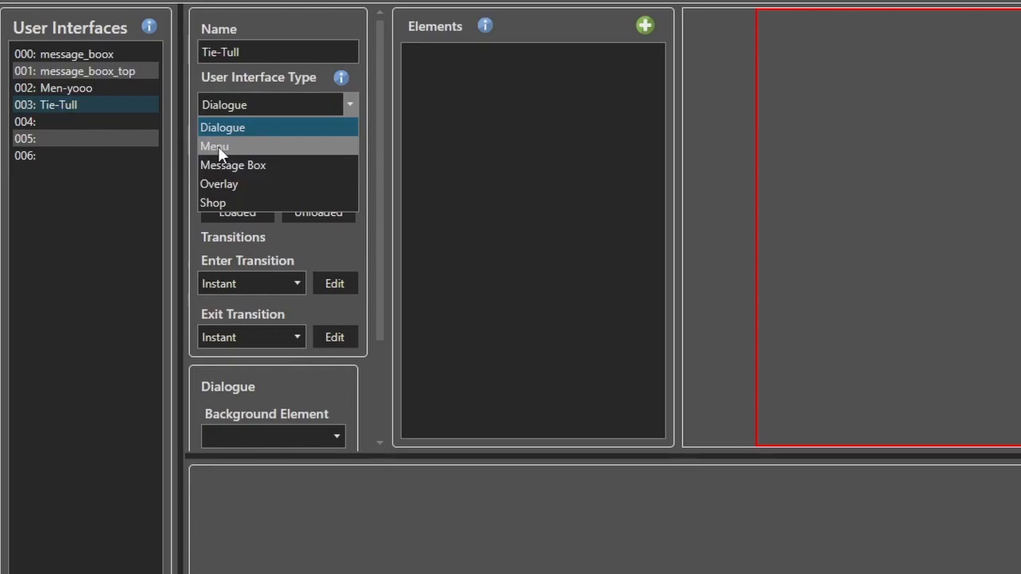
left_click(218, 146)
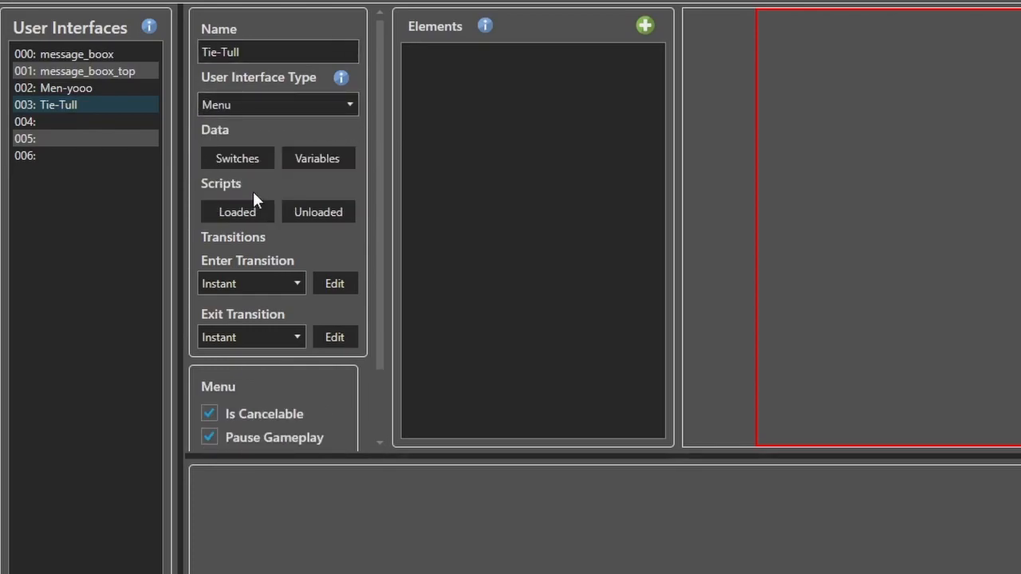
Step: Set the Tie-Tull interface's enter transition to Fade In and its exit transition to Fade Out
left_click(237, 282)
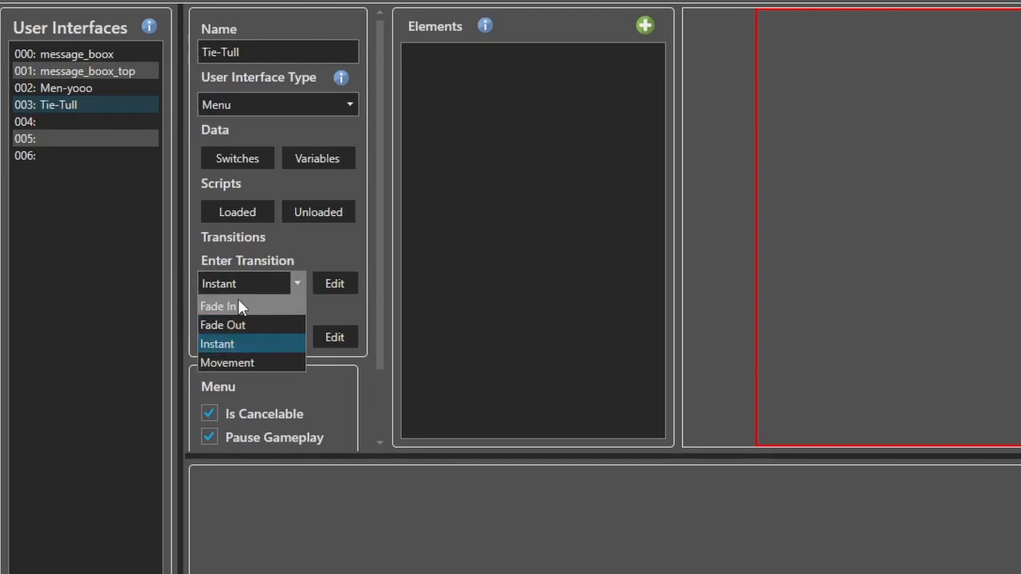
left_click(238, 307)
left_click(244, 338)
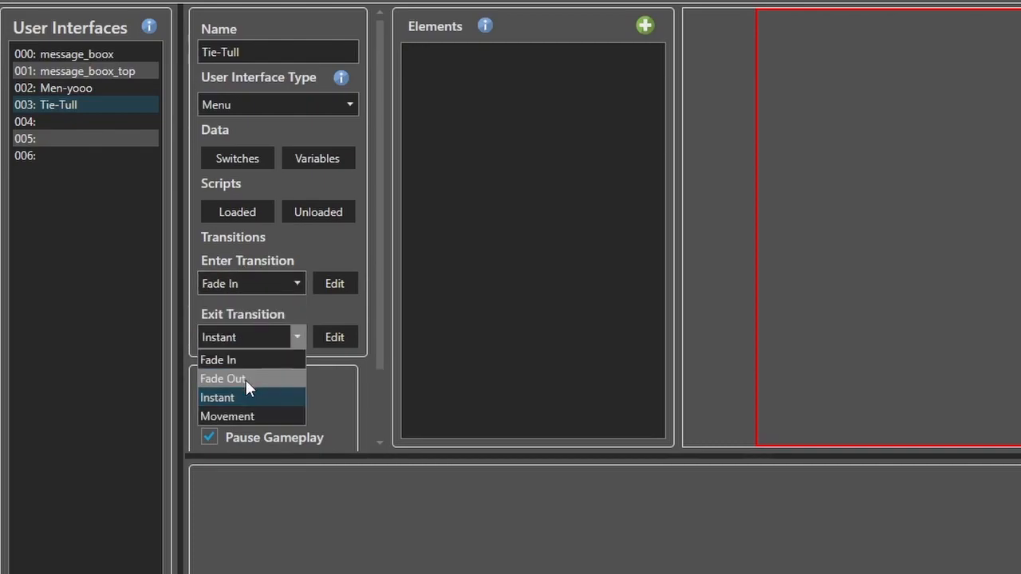
left_click(246, 380)
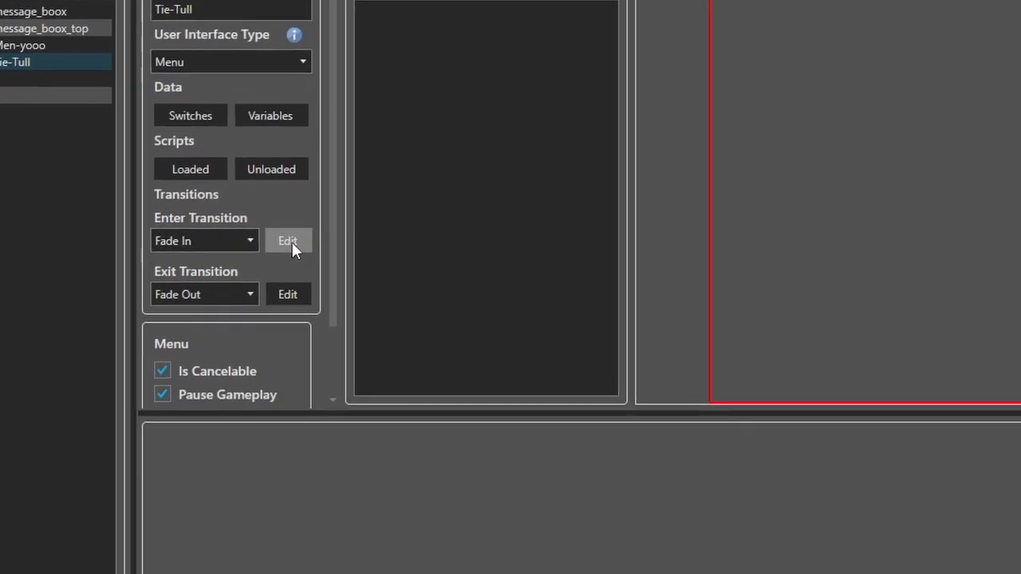
left_click(335, 288)
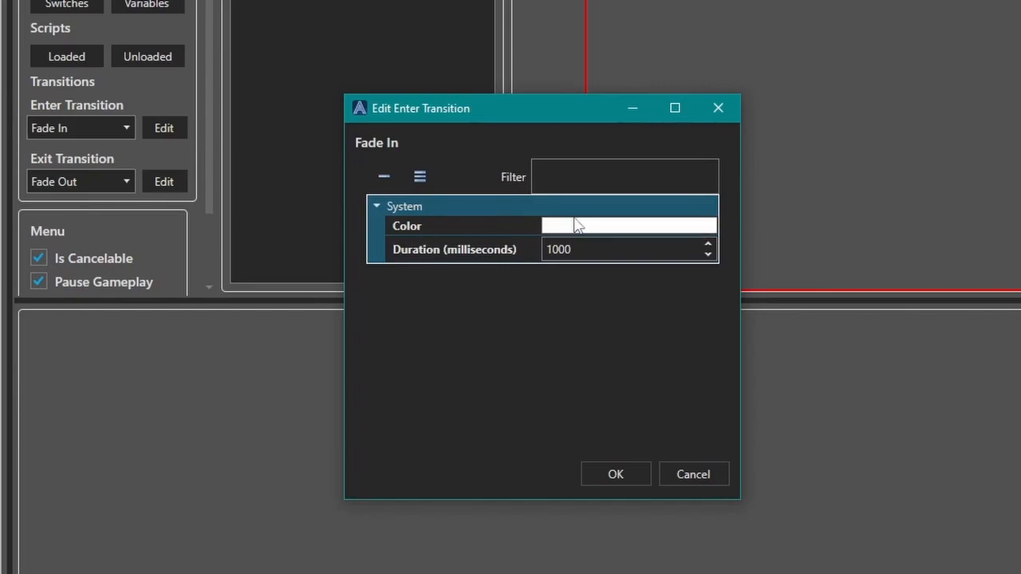
left_click(693, 471)
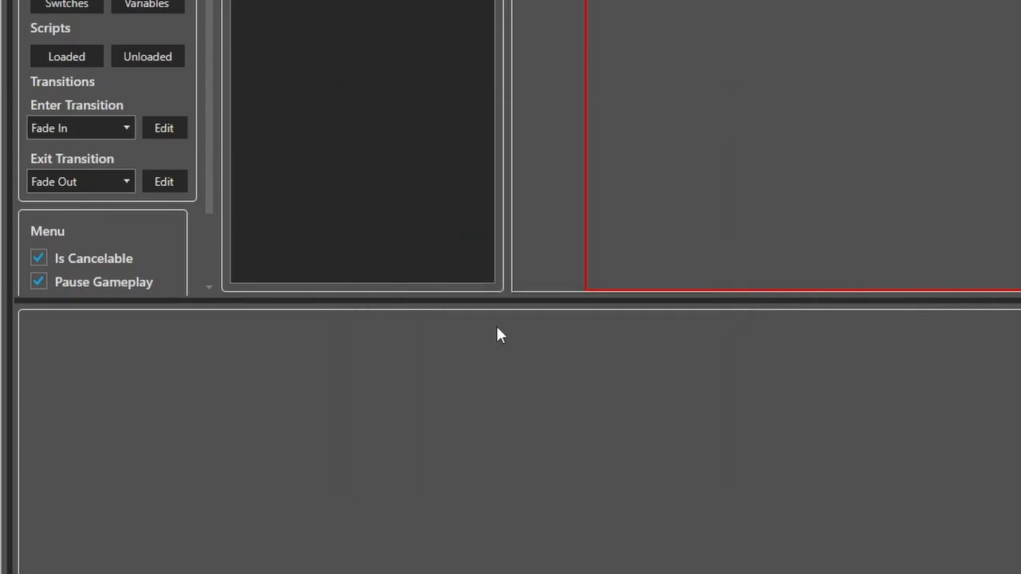
Step: Turn off Is Cancelable and Pause Gameplay in the Tie-Tull menu options
scroll(127, 47, "down", 1)
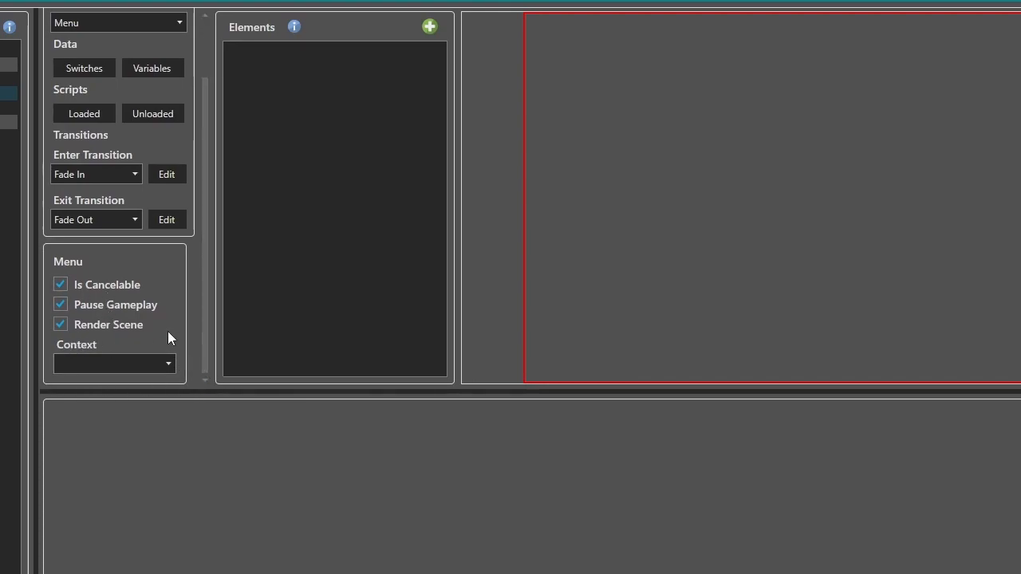
left_click(60, 285)
left_click_drag(207, 341, 209, 238)
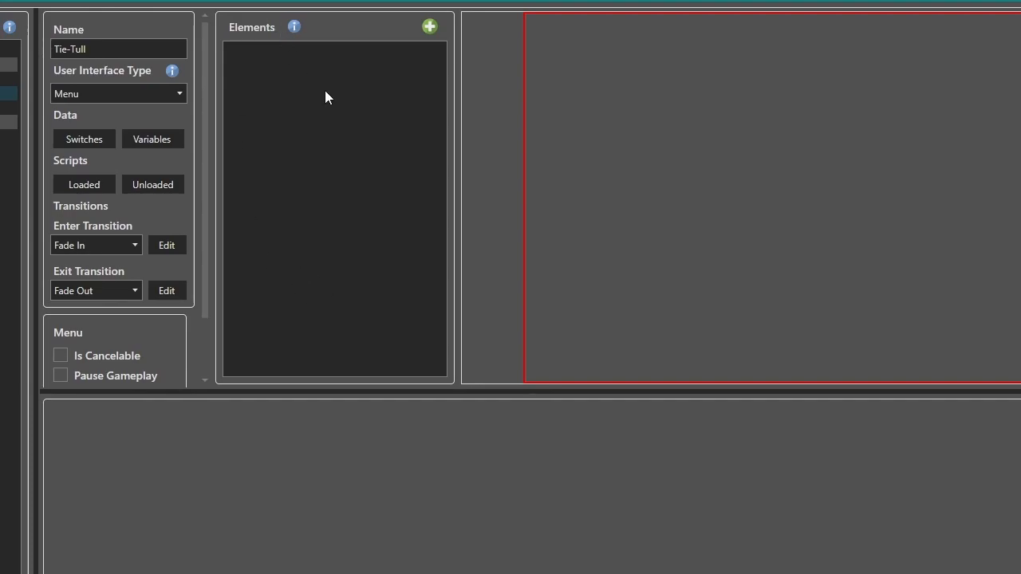
Step: Add a Picture element to the Tie-Tull interface and name it Beegees
left_click(430, 27)
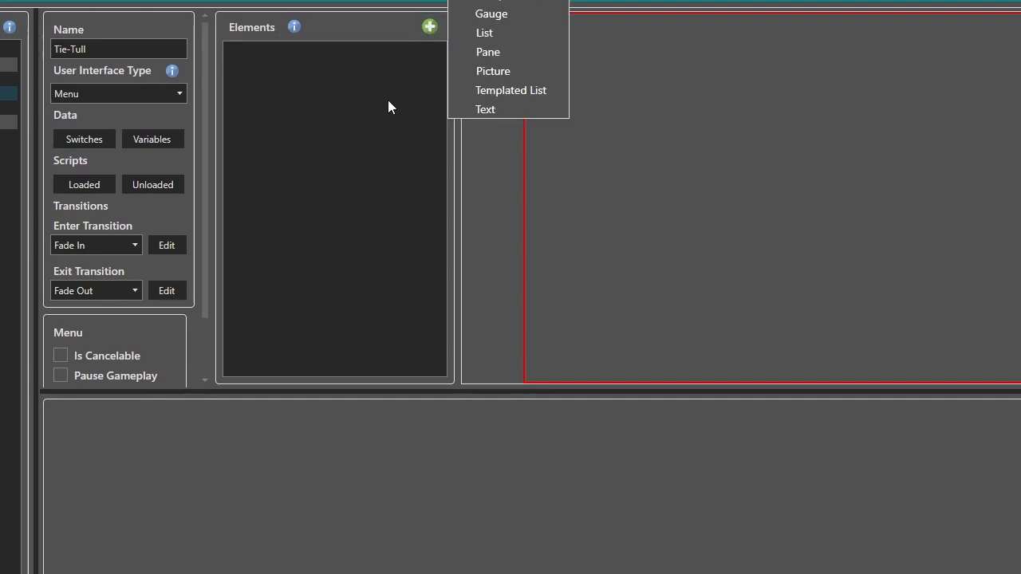
left_click(429, 29)
left_click(429, 30)
left_click(491, 72)
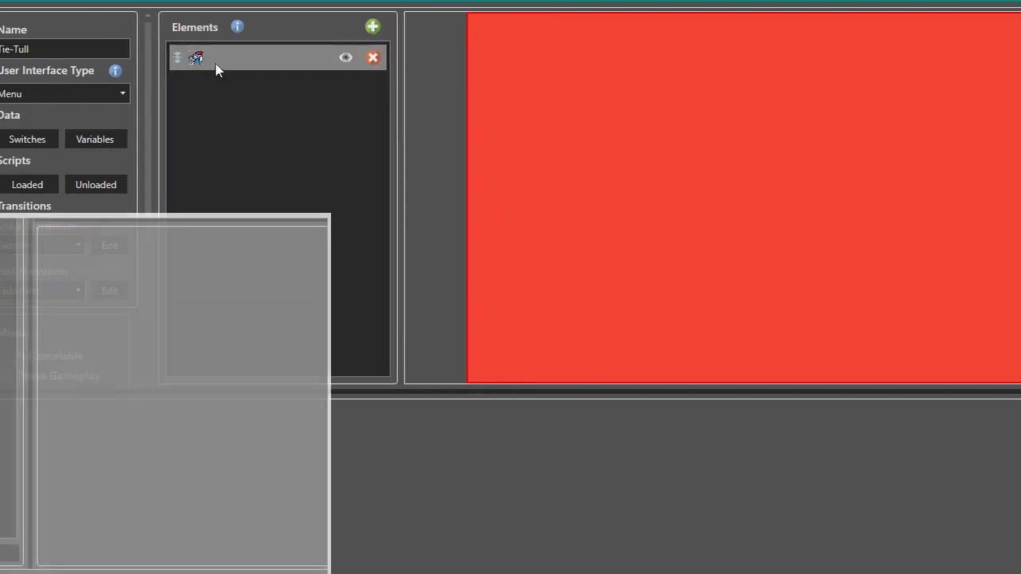
left_click(271, 59)
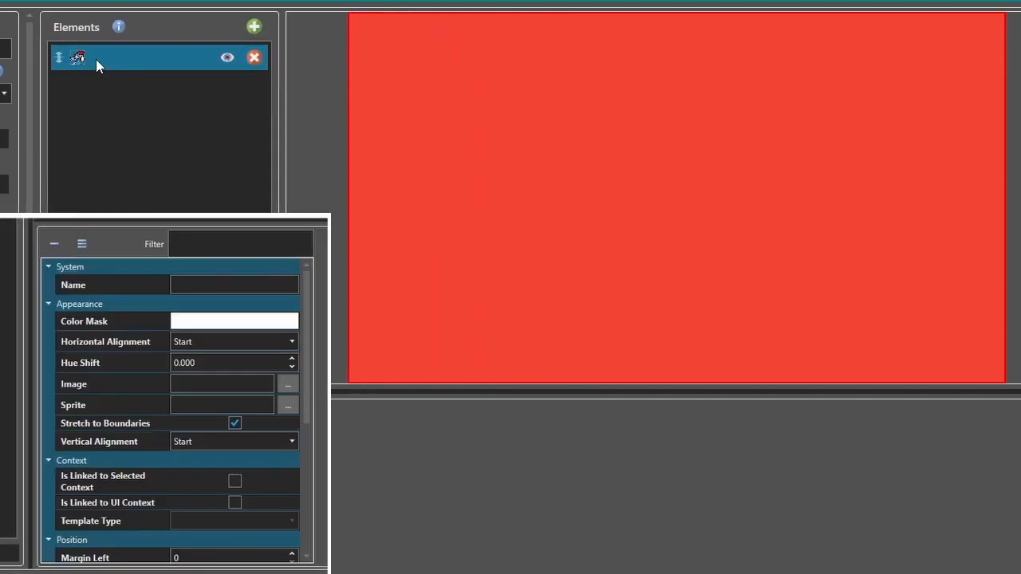
left_click(234, 287)
type("B")
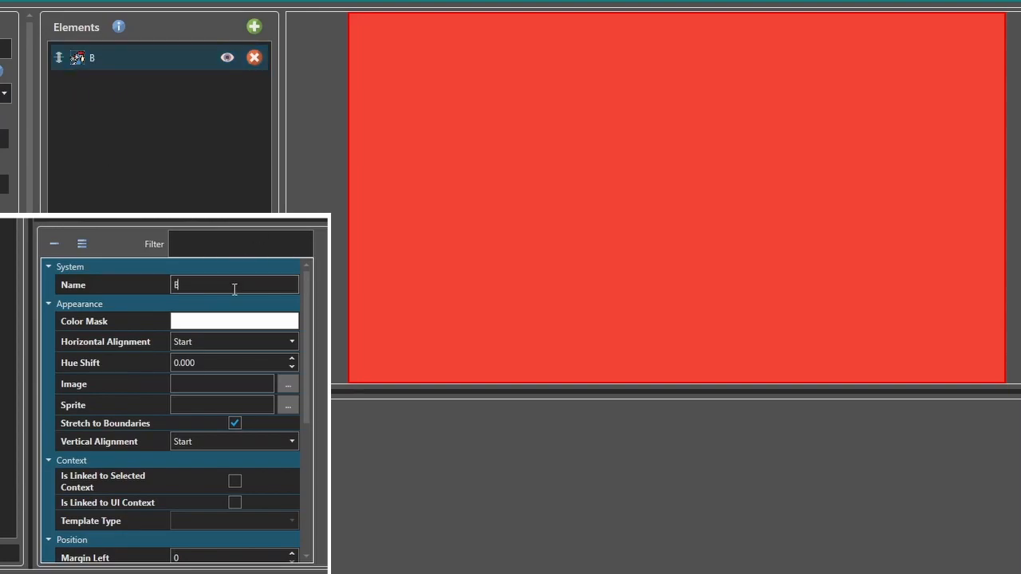
type("eegees")
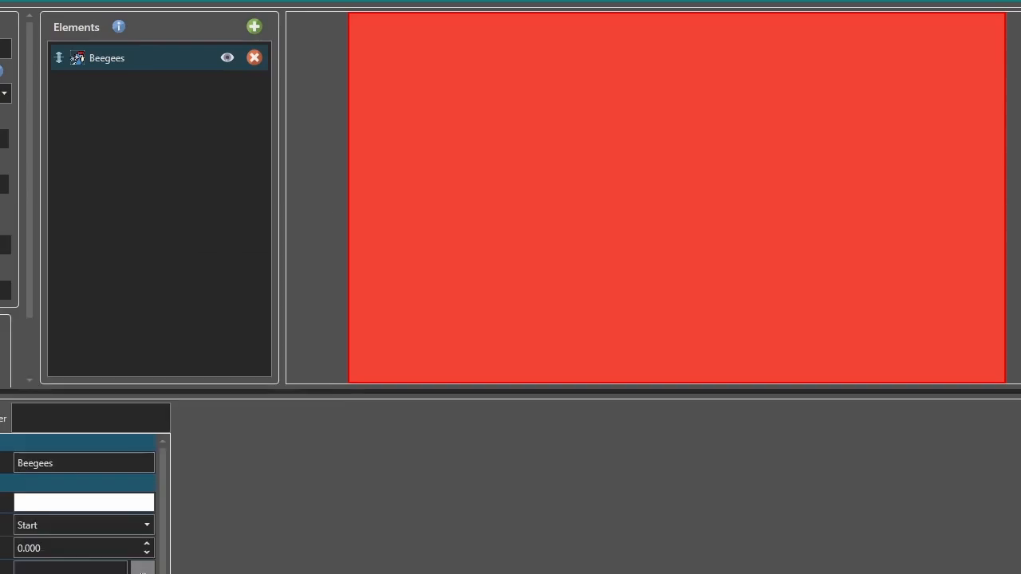
Step: Check the images available for the Beegees picture in the Images folder, and save and close the database
left_click(285, 385)
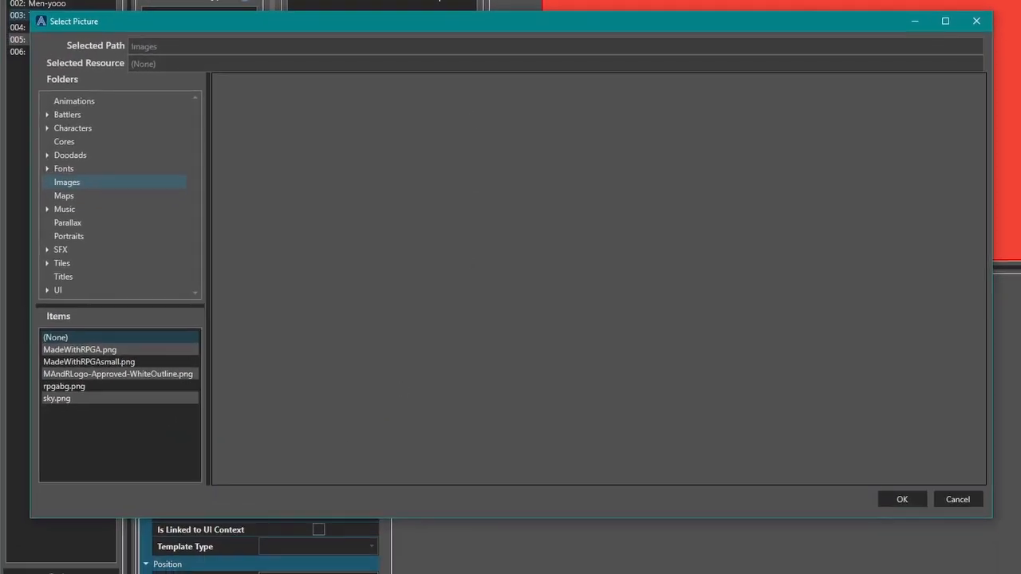
left_click_drag(433, 23, 451, 23)
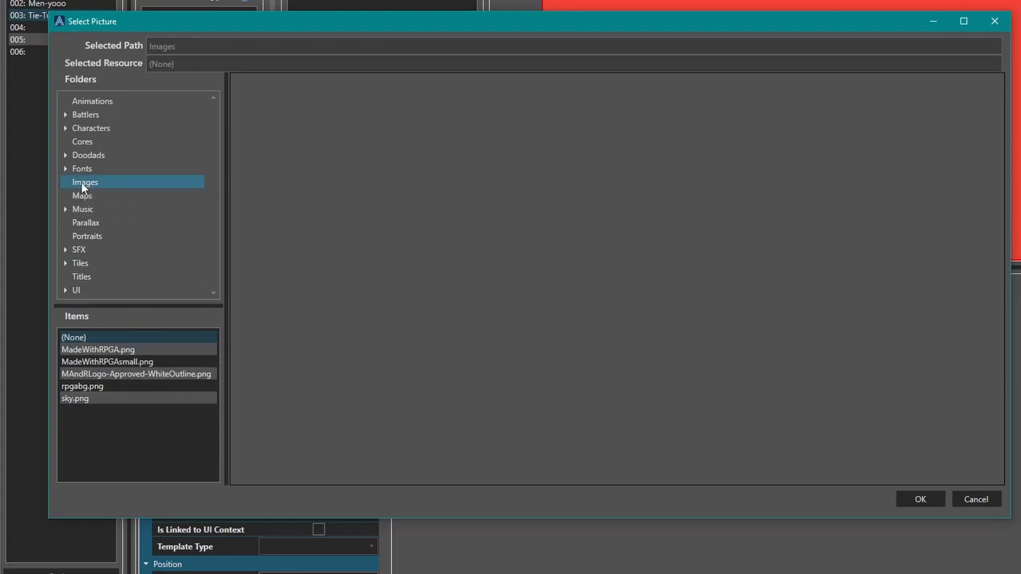
left_click(909, 499)
left_click(909, 539)
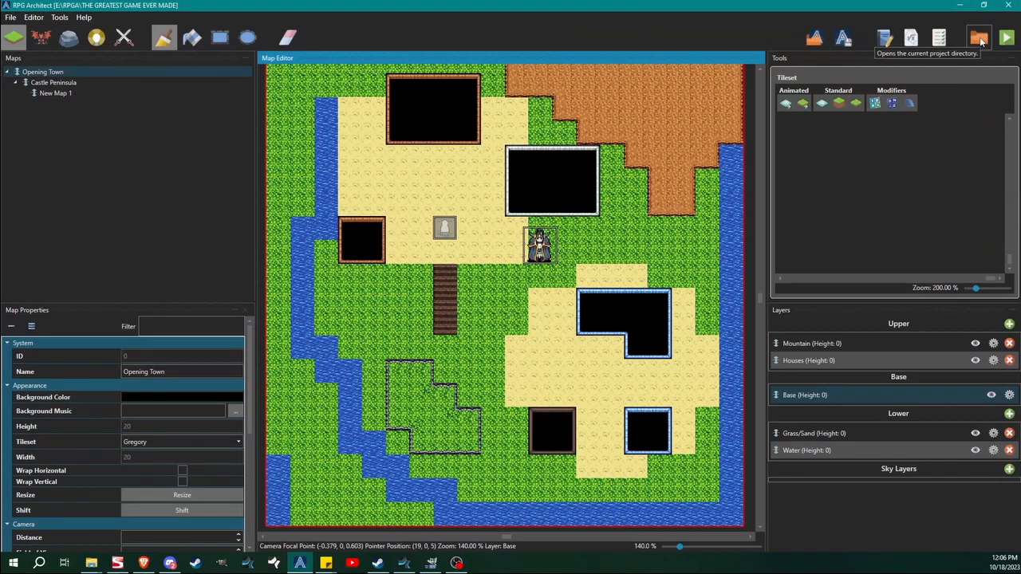
Step: Open the current project's directory and go into its Content folder
left_click(979, 40)
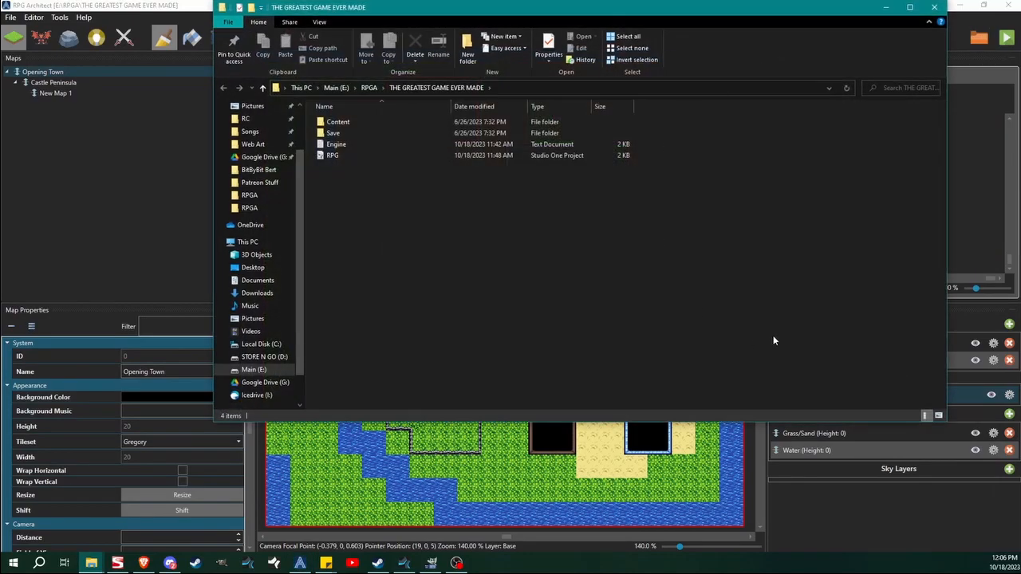
left_click_drag(571, 18, 528, 109)
double_click(294, 212)
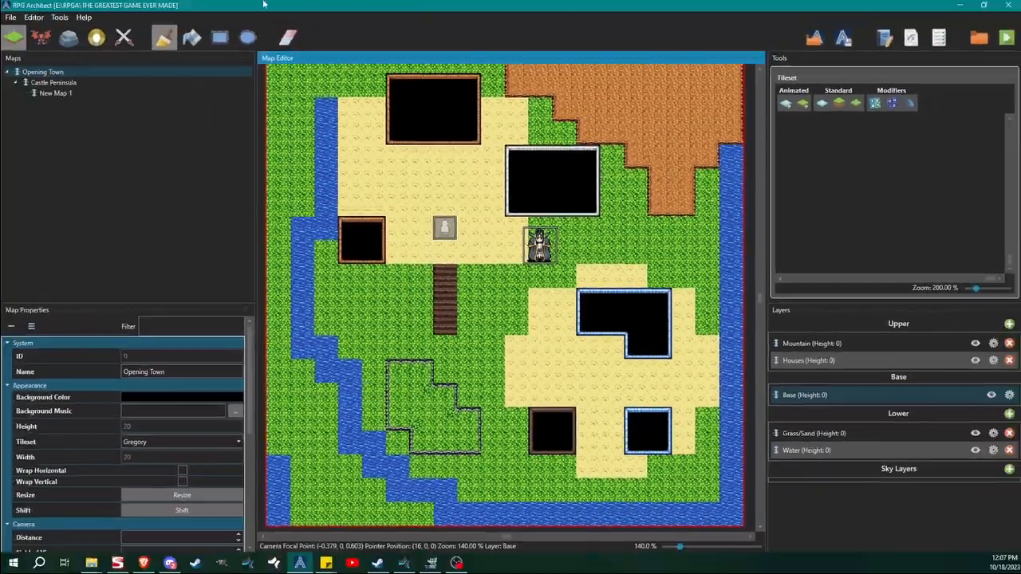
Step: Reopen the database and set the Beegees picture's image to rpgabg.png from the Images folder
left_click(61, 17)
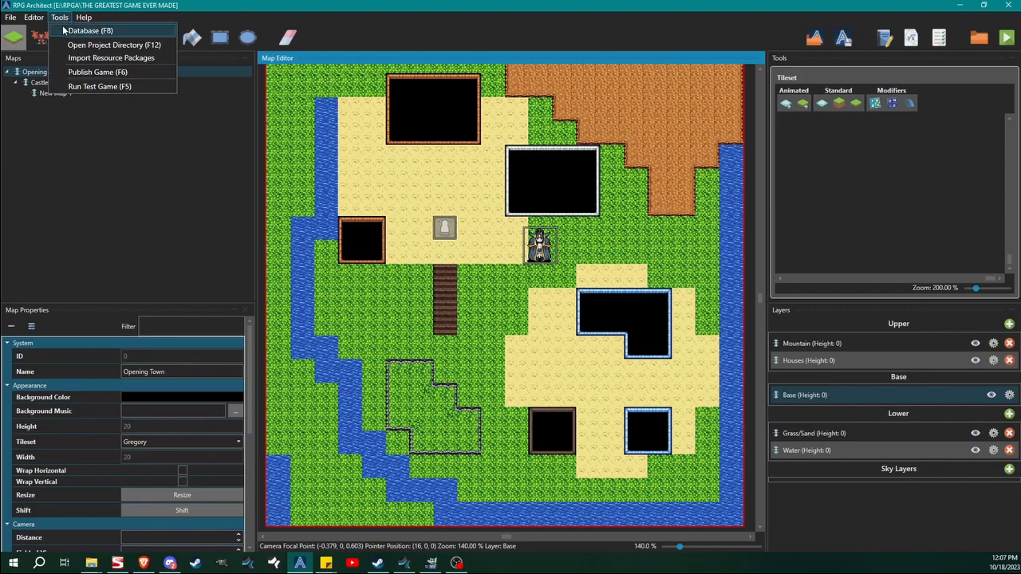
left_click(69, 31)
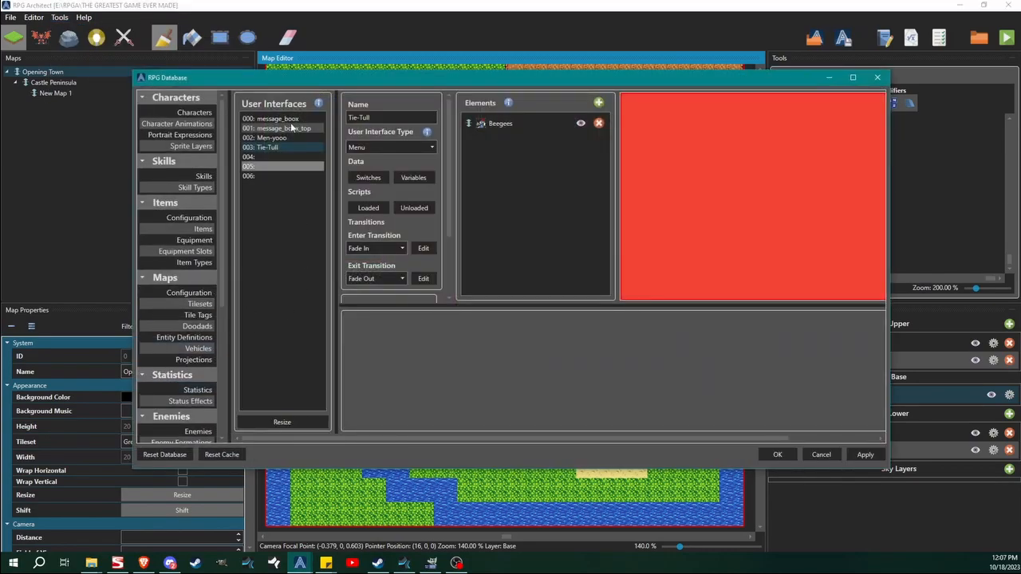
double_click(372, 76)
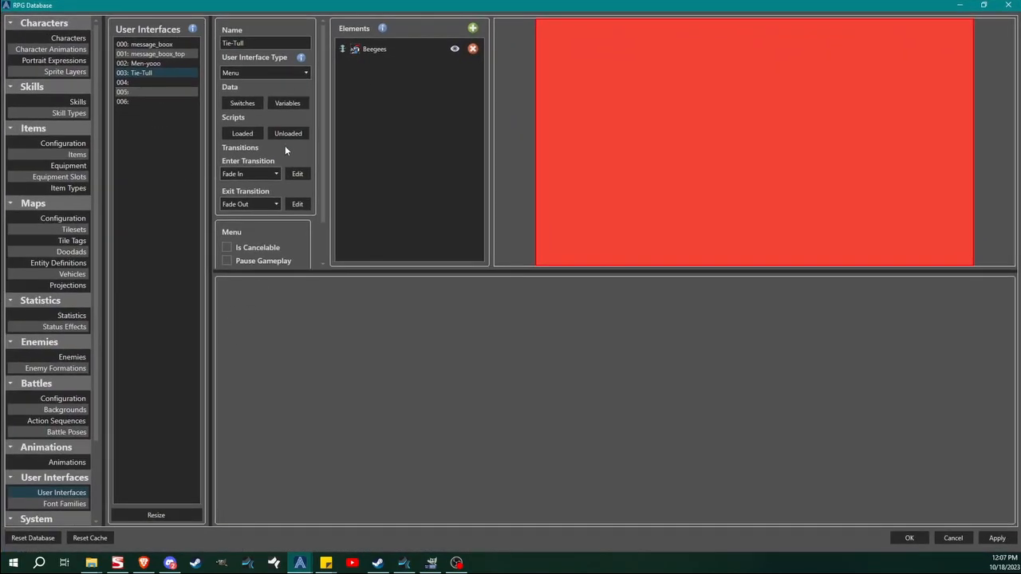
left_click(379, 50)
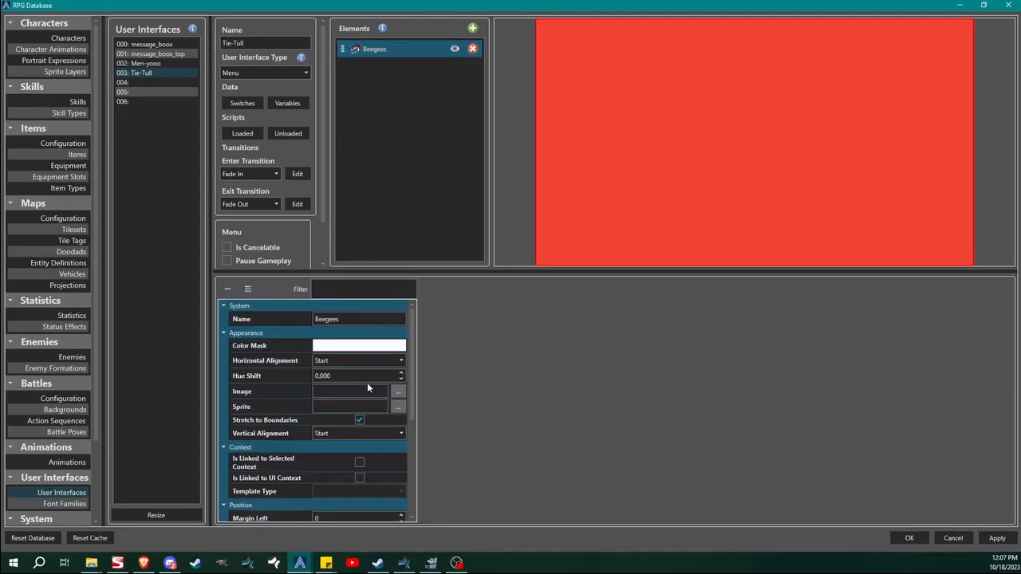
left_click(398, 391)
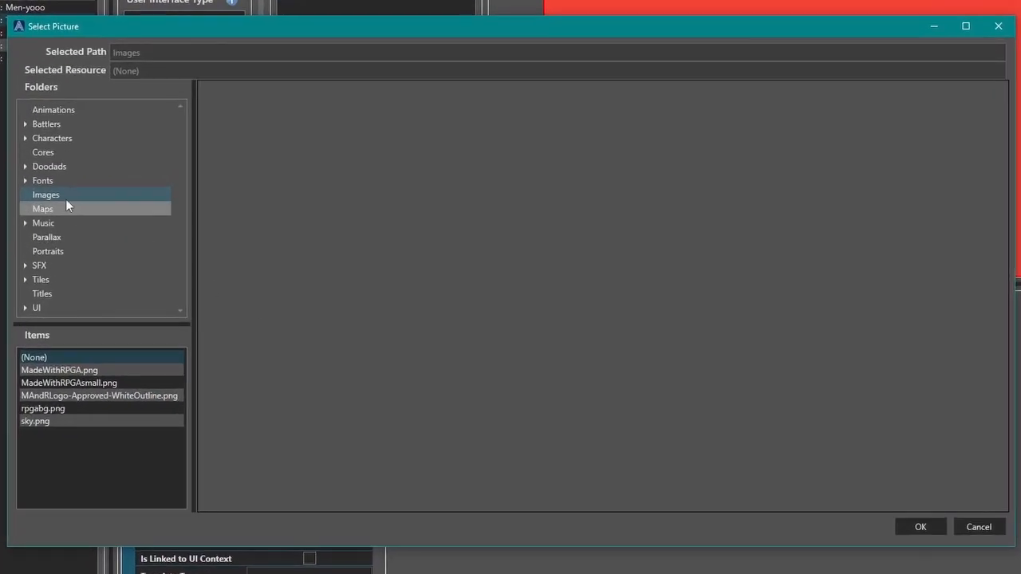
left_click(56, 196)
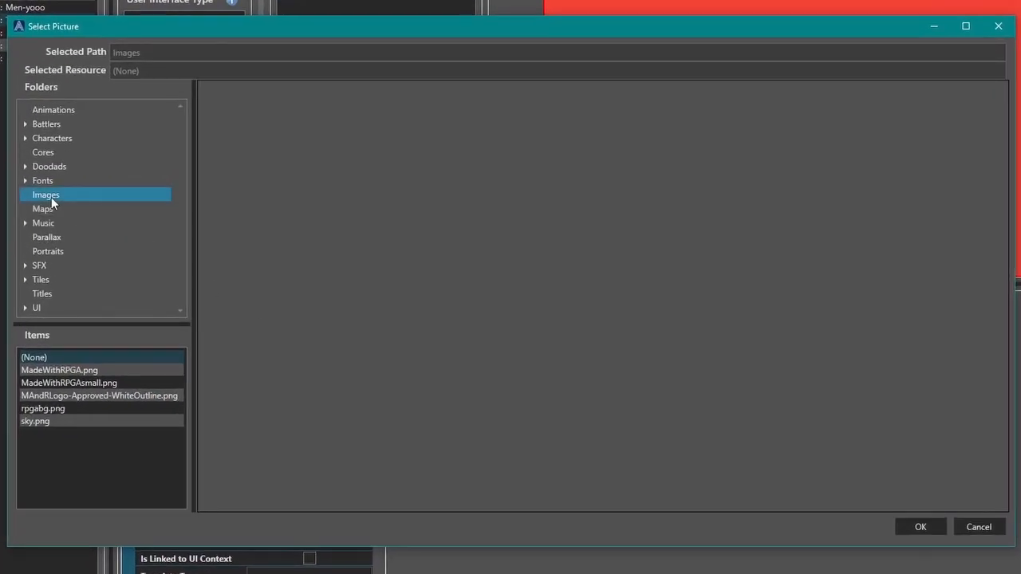
left_click(76, 409)
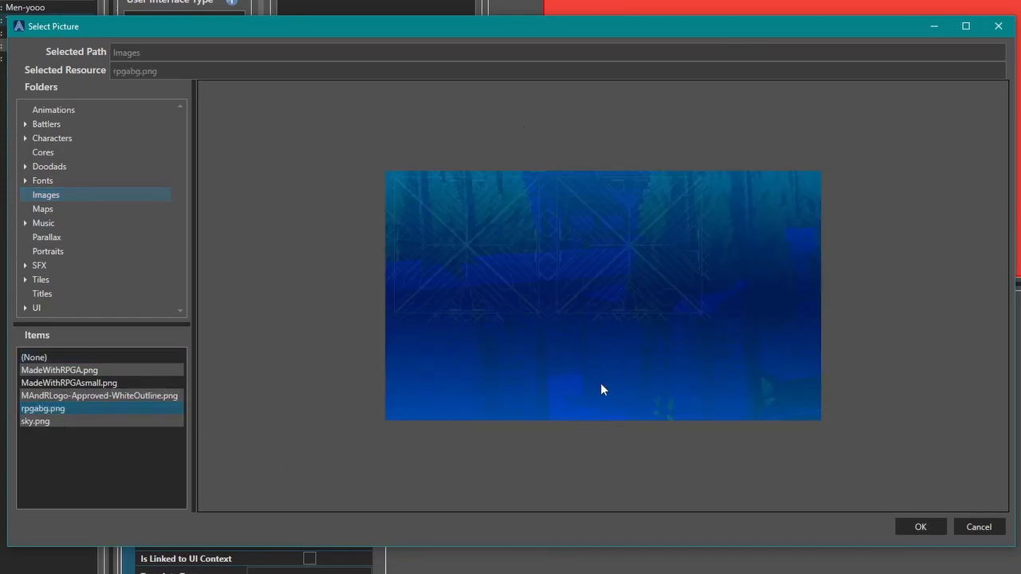
left_click(918, 527)
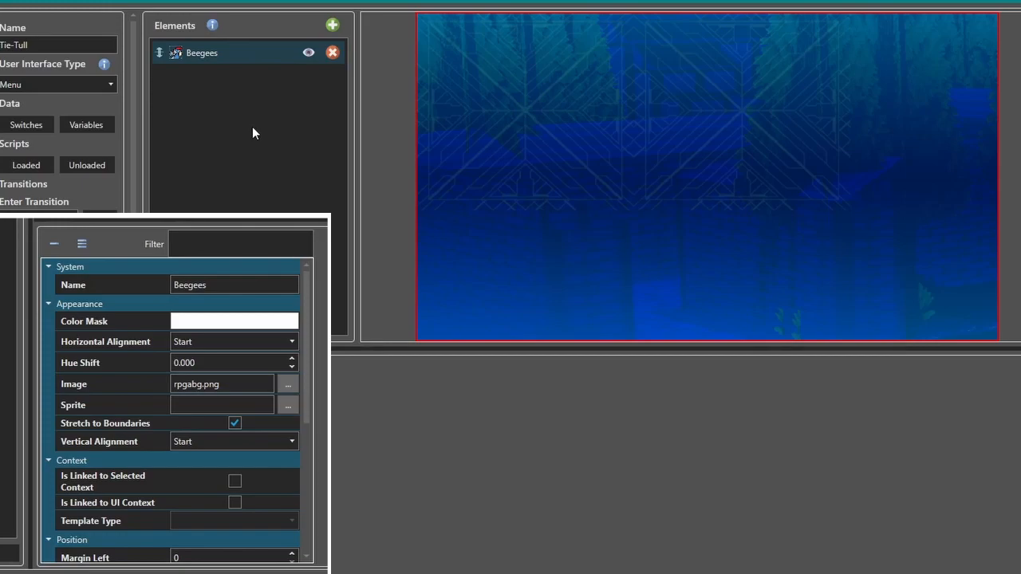
Step: Add a Pane element to the Tie-Tull interface and name it Payne
left_click(333, 26)
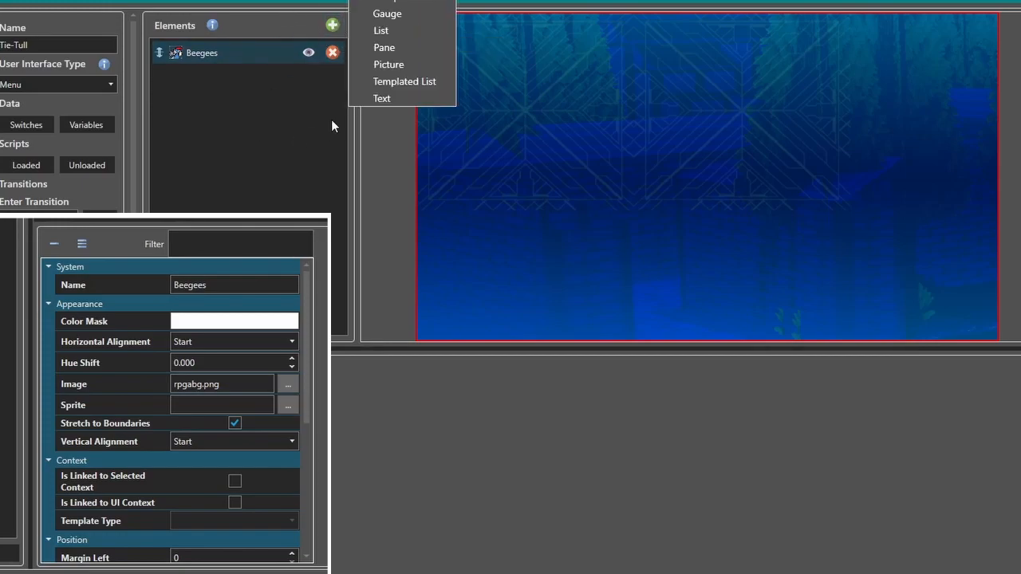
left_click(384, 47)
left_click(253, 76)
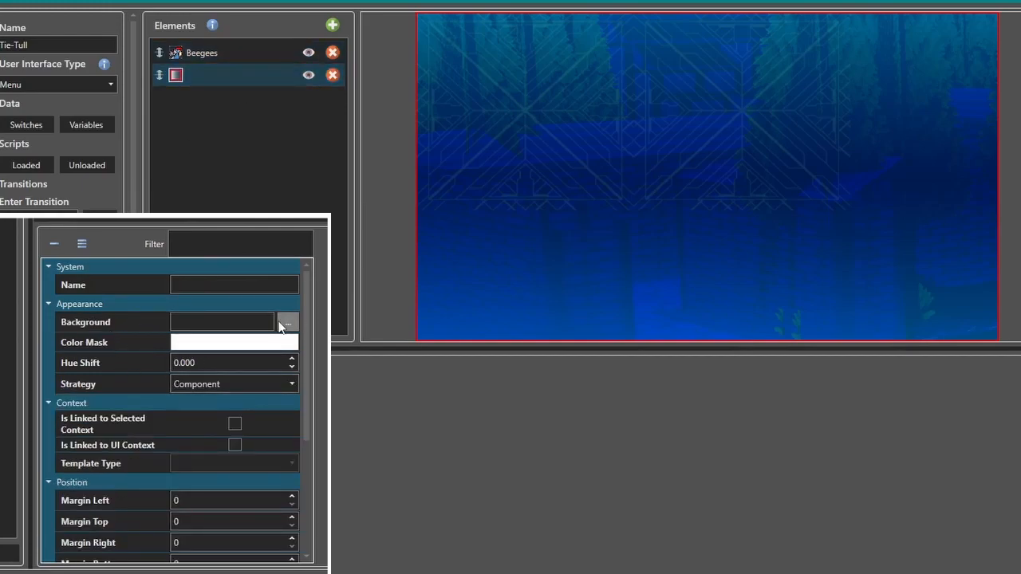
left_click(261, 283)
type("Payne")
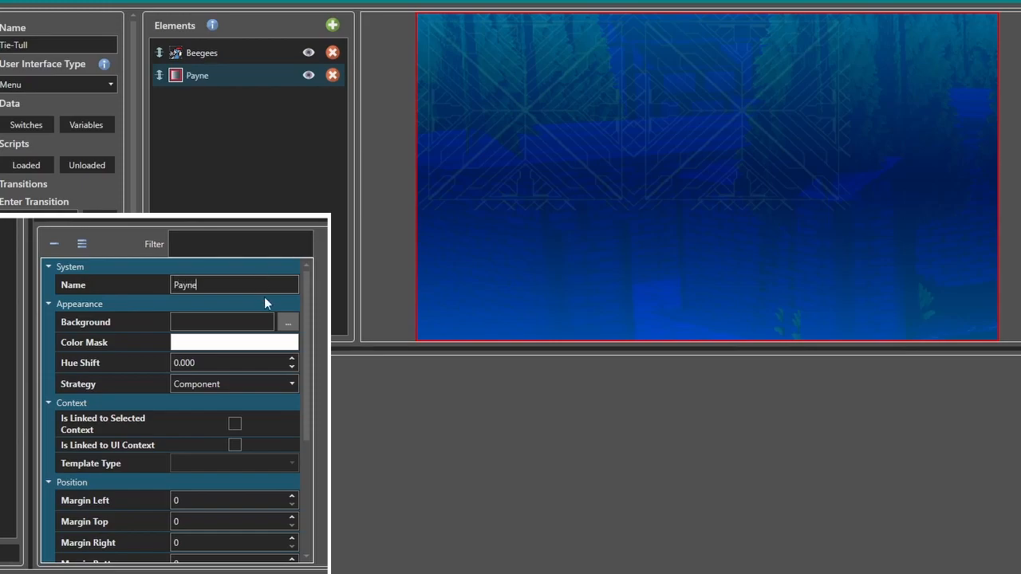
Step: Set the Payne pane's background to blackboard.png from the UI\Saint Edwards Games\Generic UI assets folder
left_click(288, 322)
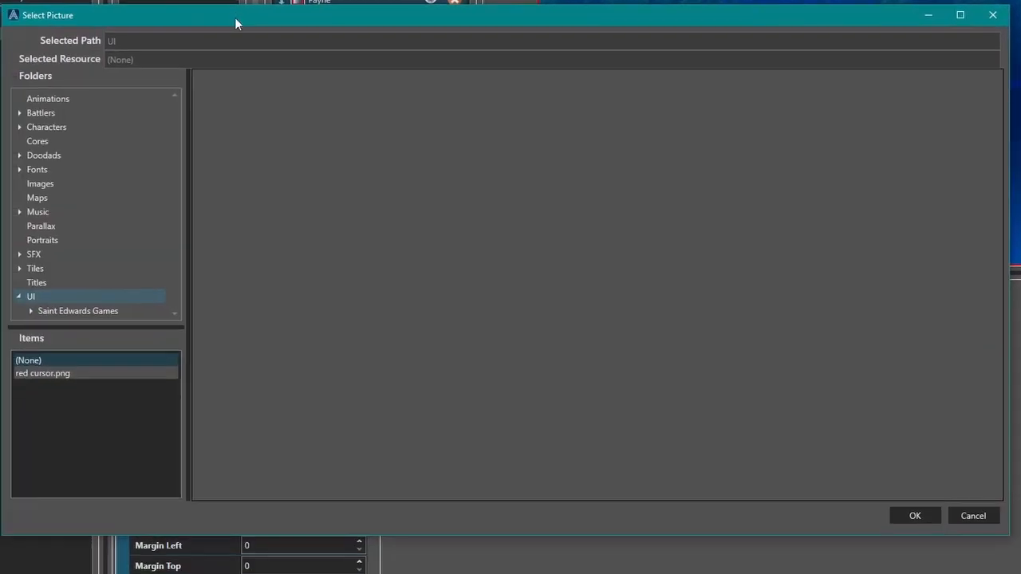
double_click(61, 310)
scroll(72, 313, "down", 1)
left_click(88, 303)
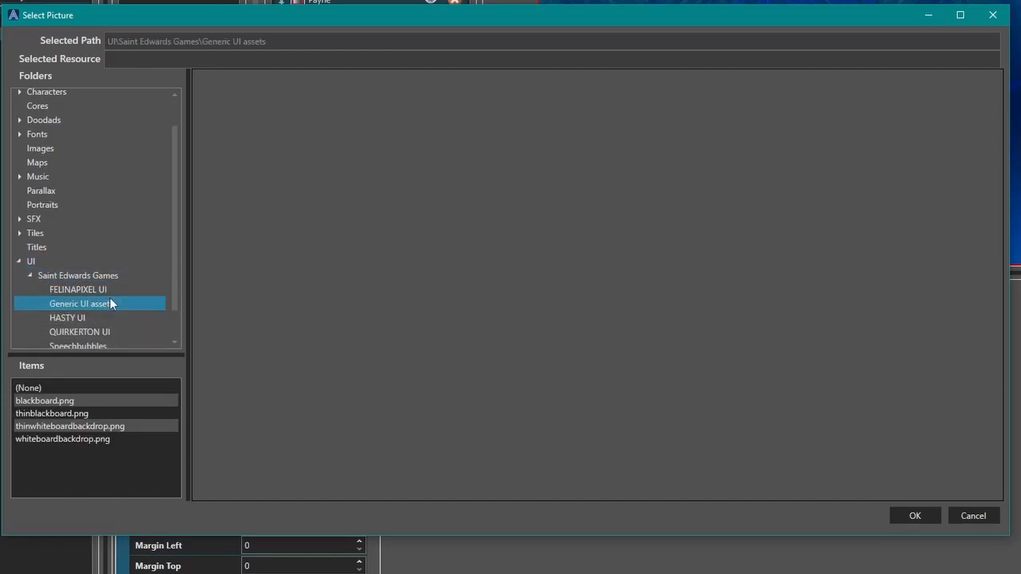
left_click(61, 402)
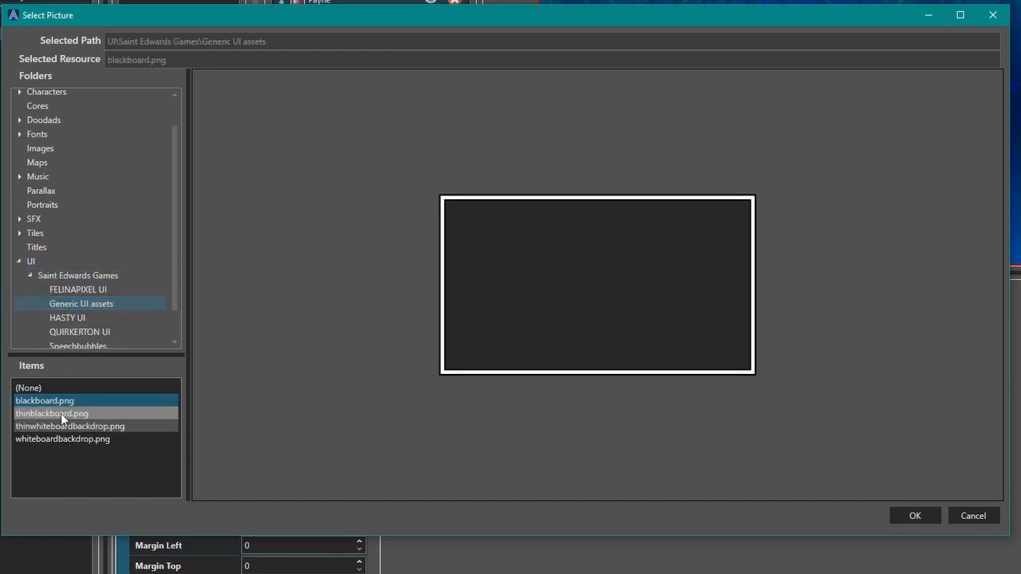
left_click(905, 514)
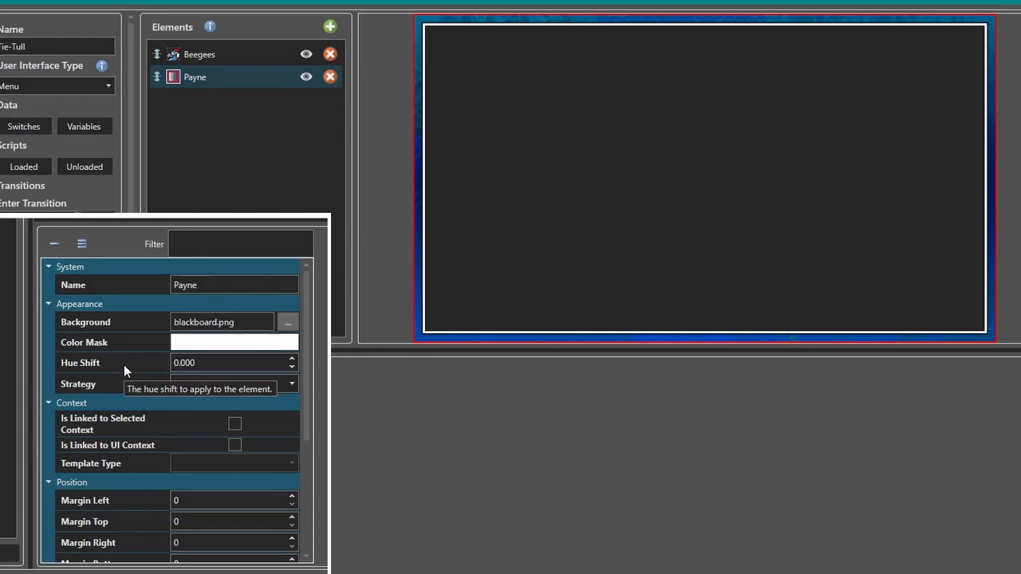
Step: Set the Payne pane's Relative Width and Relative Height to 30% each
scroll(142, 340, "down", 2)
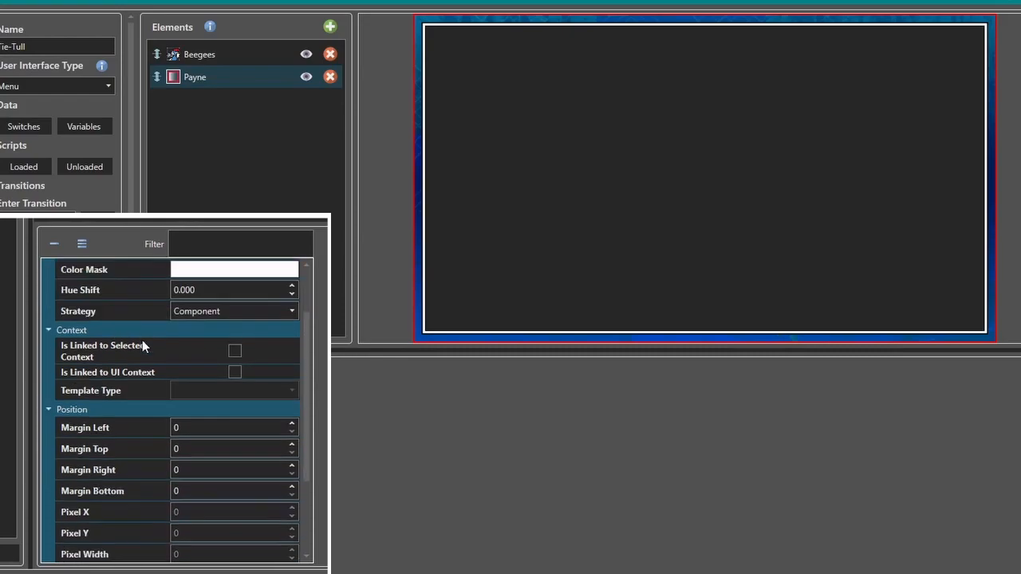
scroll(142, 340, "up", 2)
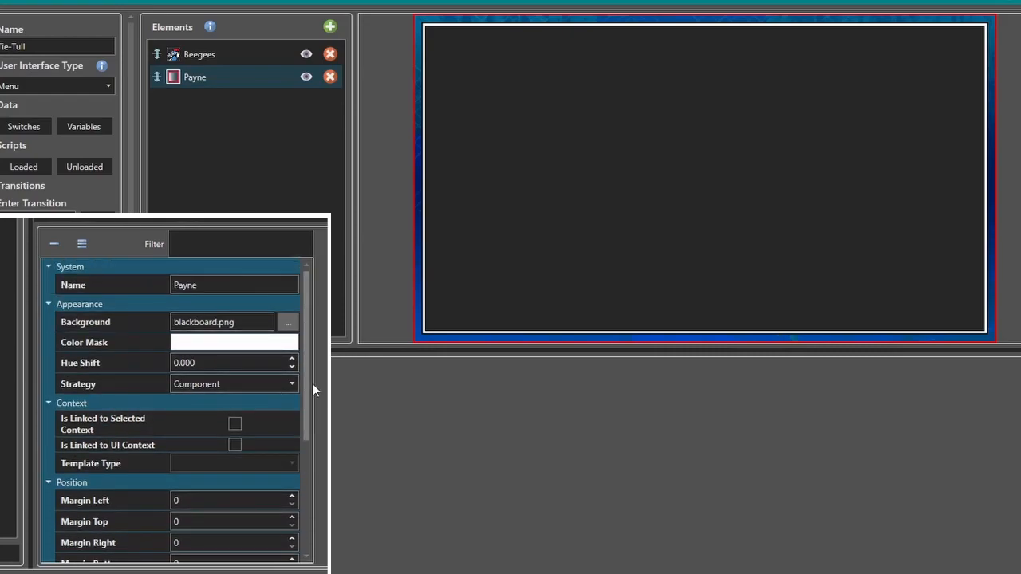
left_click_drag(311, 387, 308, 505)
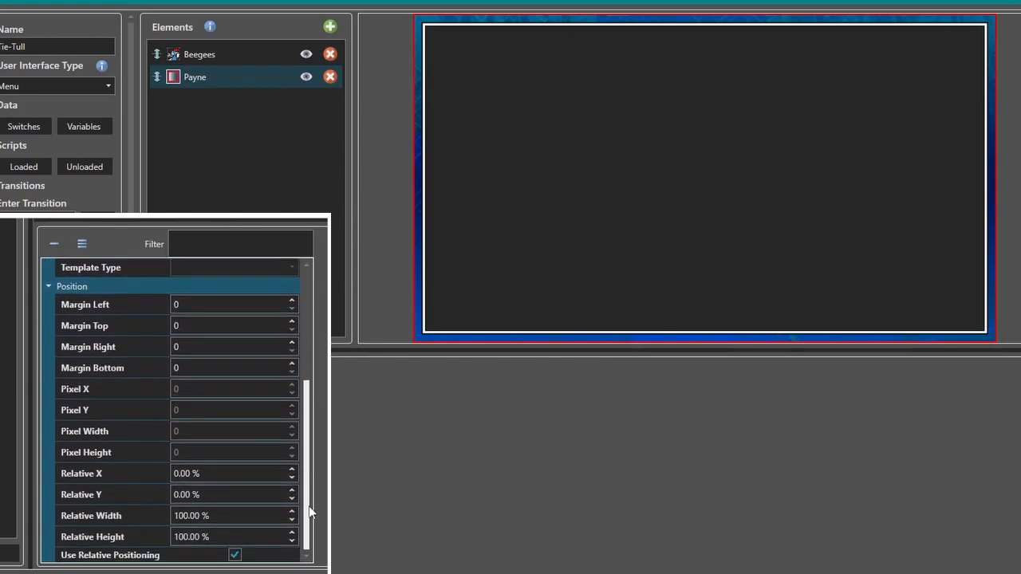
left_click(228, 515)
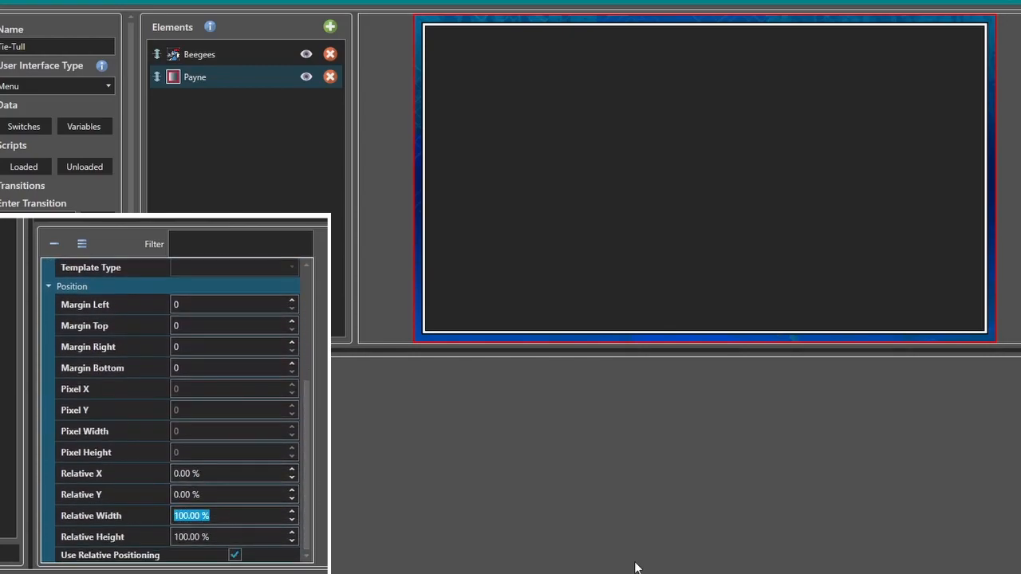
type("30")
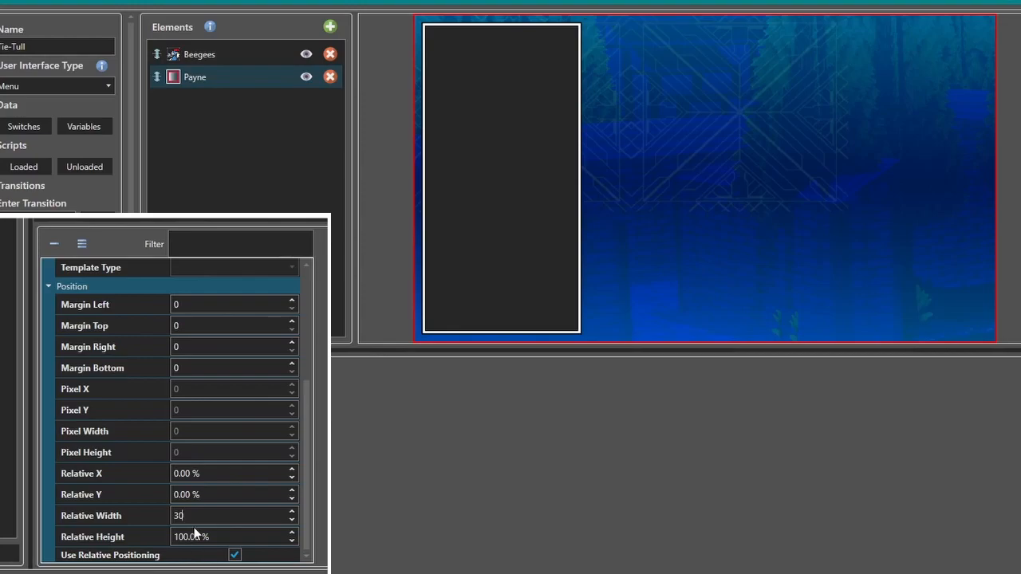
left_click(232, 535)
key("shift+Home")
type("30")
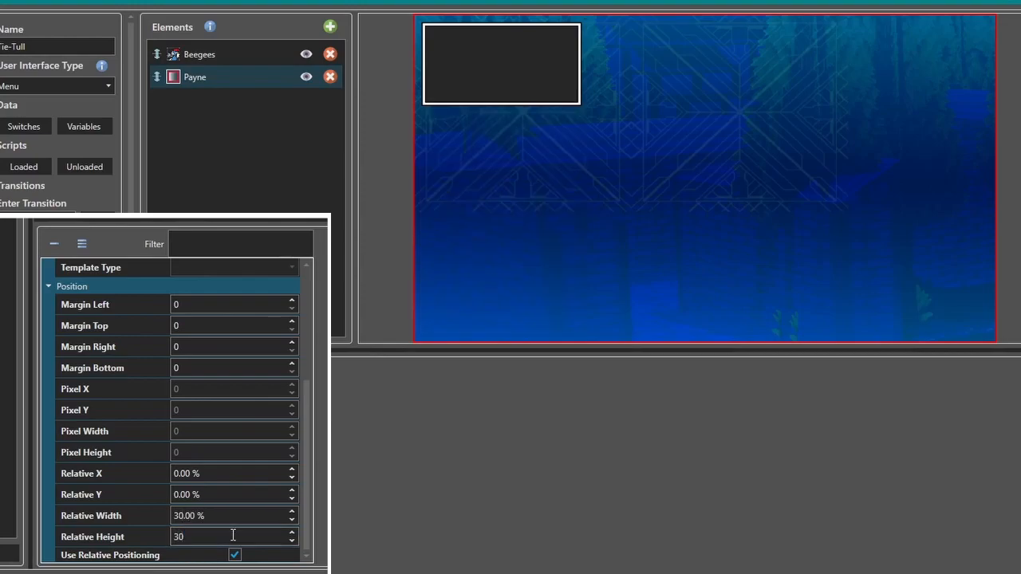
Step: Position the Payne pane at Relative X 60% and Relative Y 70%
double_click(227, 474)
triple_click(226, 475)
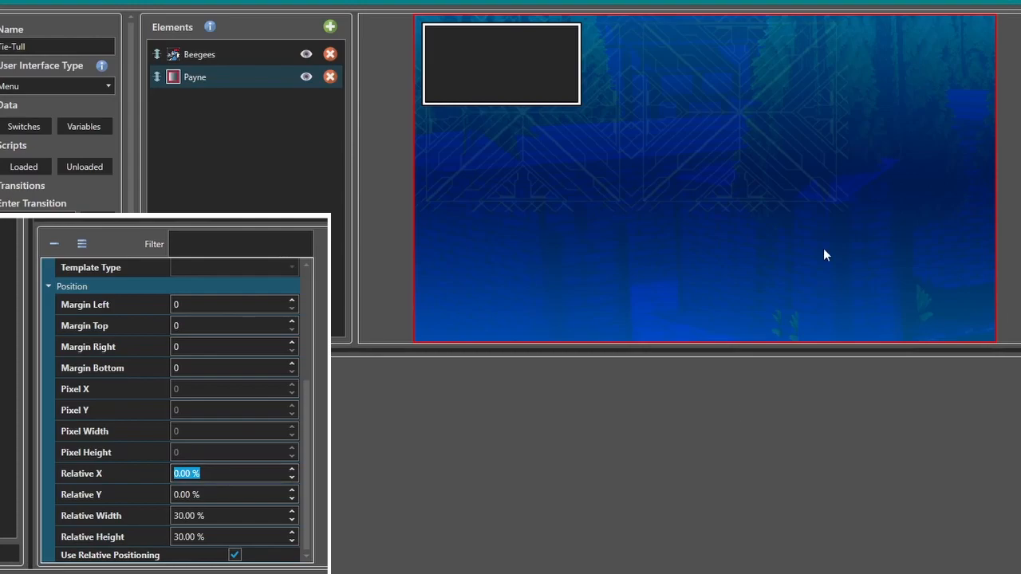
triple_click(216, 474)
type("60")
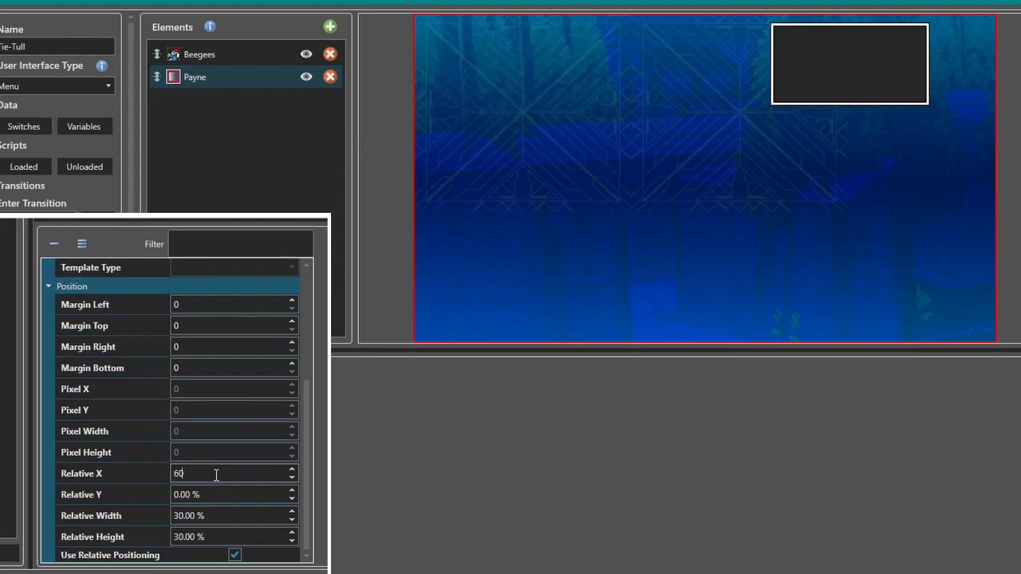
key("Tab")
type("70")
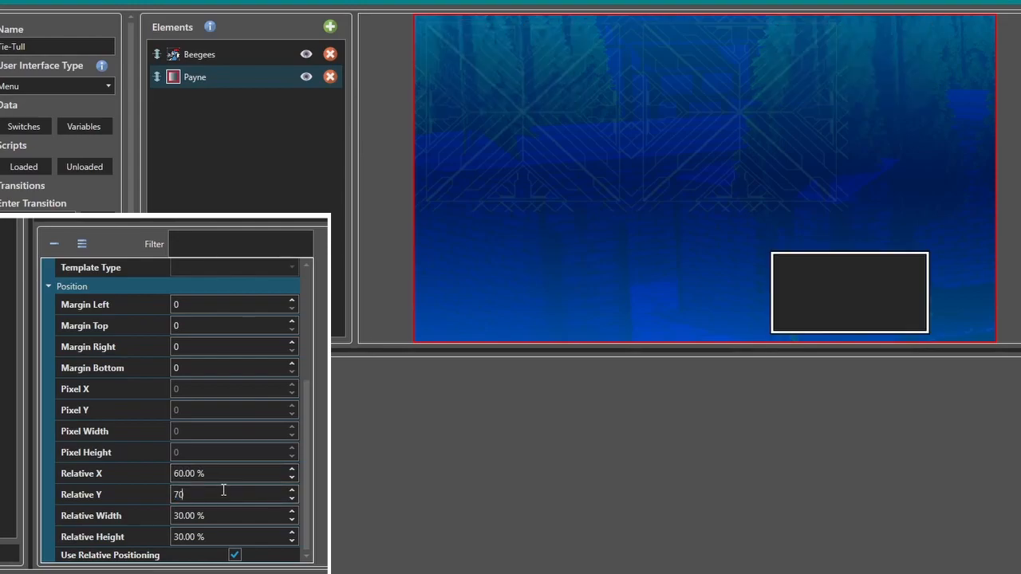
Step: Try Relative Y values of 50% and 60% for the Payne pane
double_click(224, 491)
type("50")
double_click(223, 490)
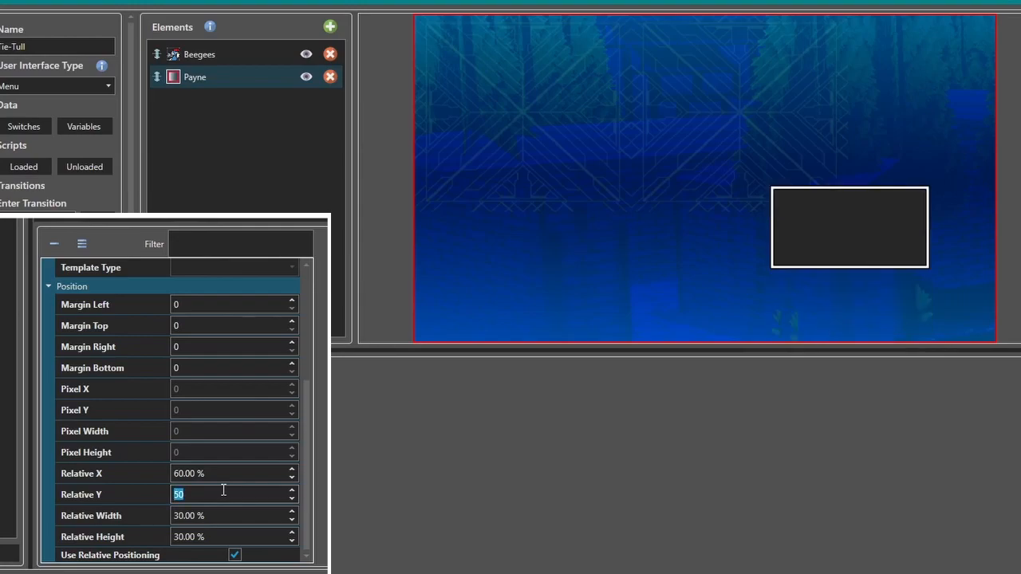
type("60")
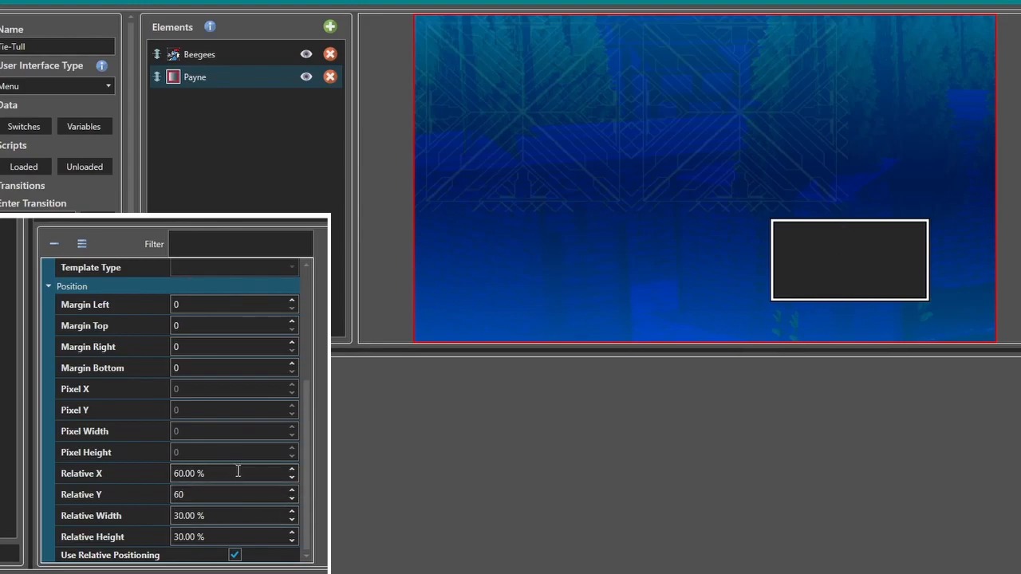
Step: Set the Payne pane's Relative Height to 40% and its Relative Y to 50%
double_click(236, 535)
type("40")
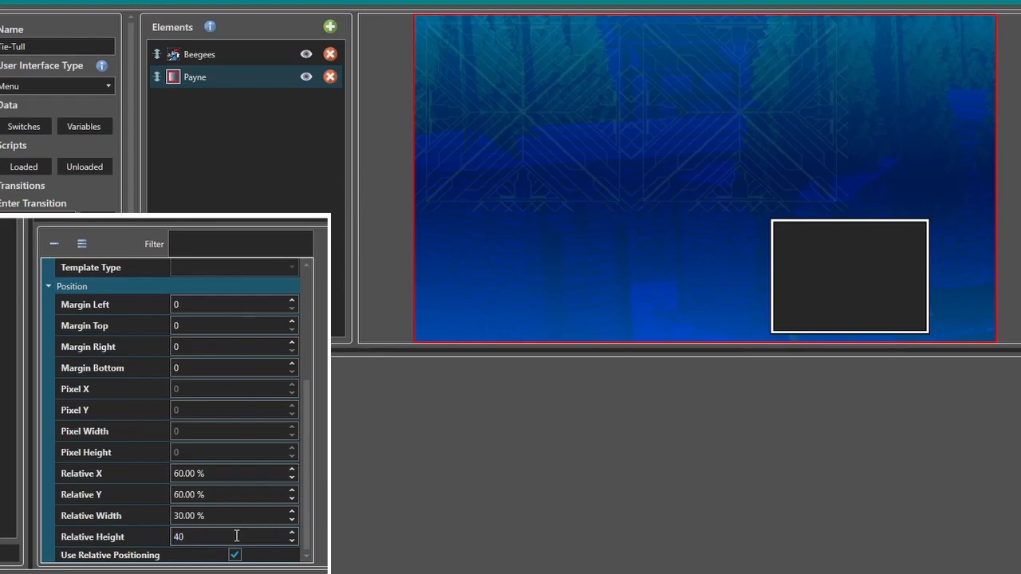
double_click(234, 496)
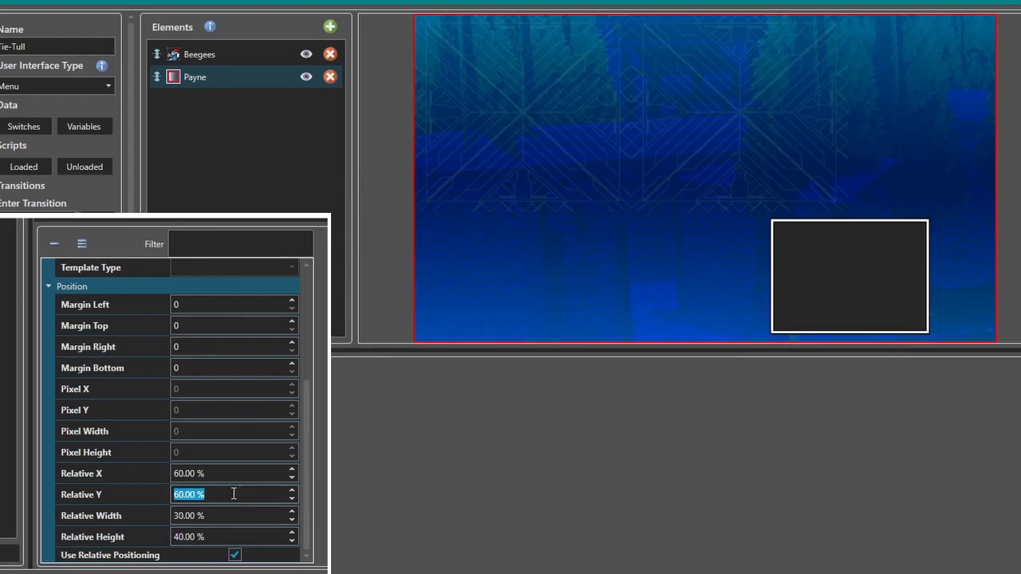
type("50")
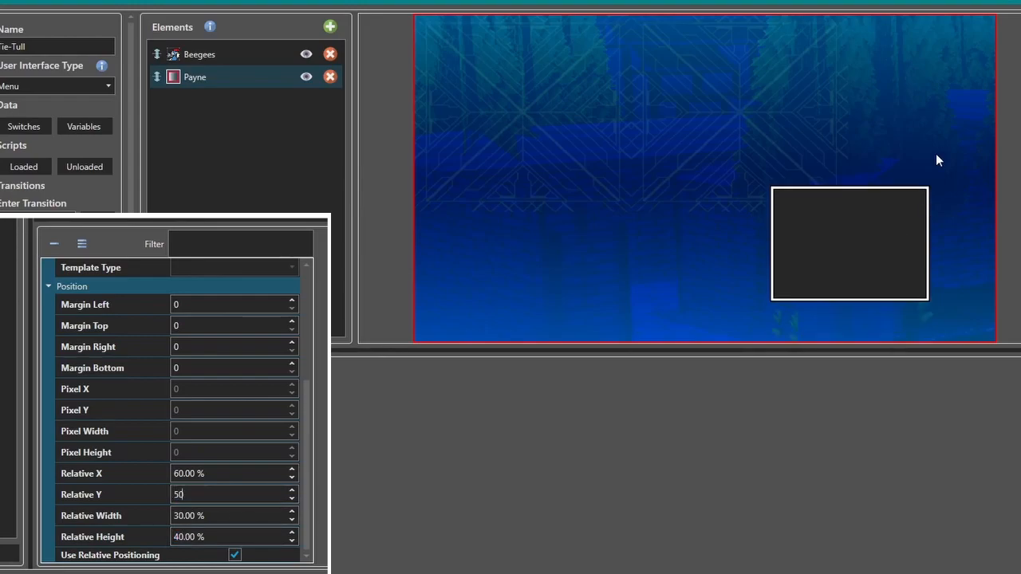
Step: Add a List element to the Tie-Tull interface and name it Menu List
left_click(328, 28)
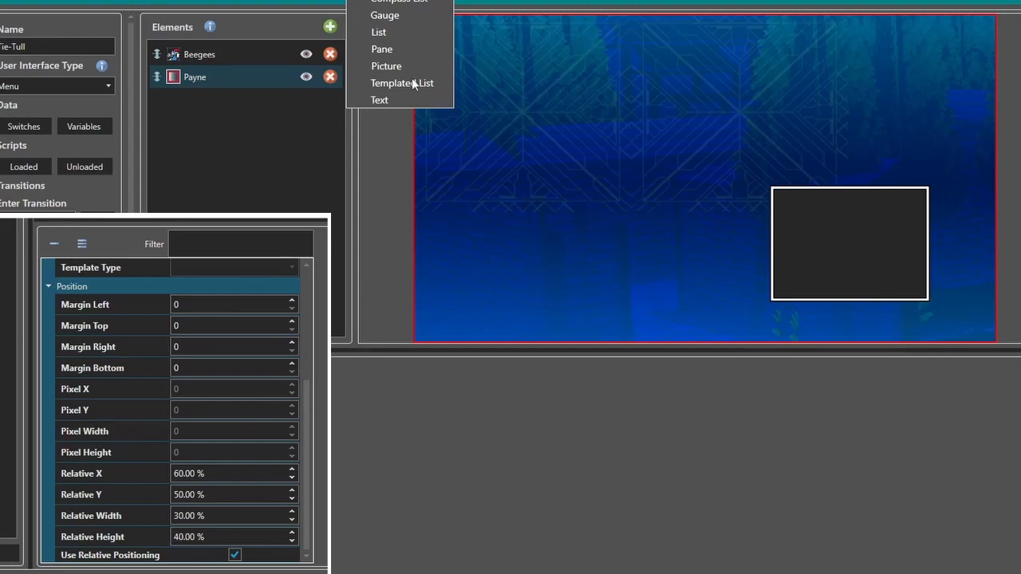
left_click(381, 32)
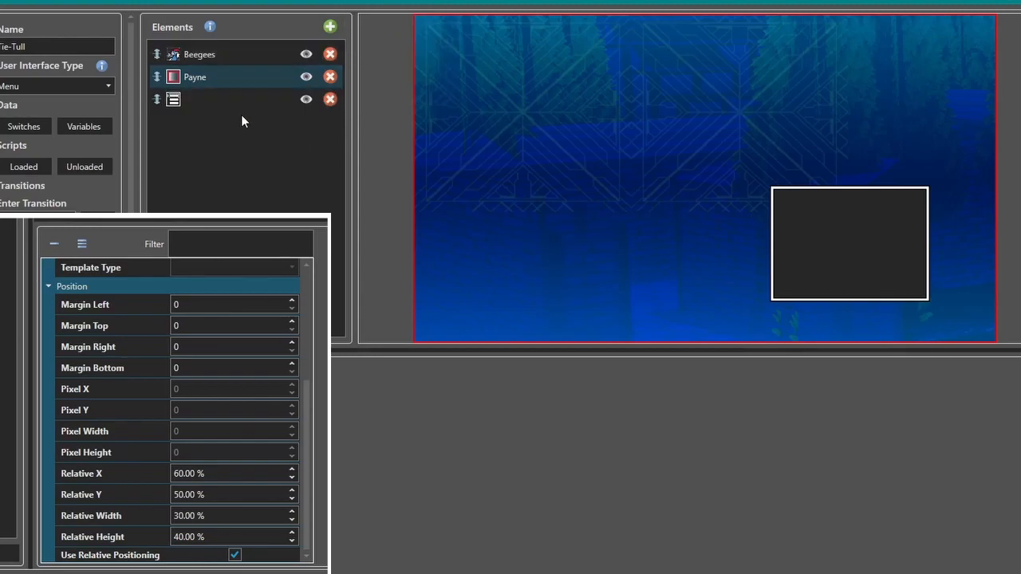
left_click(203, 108)
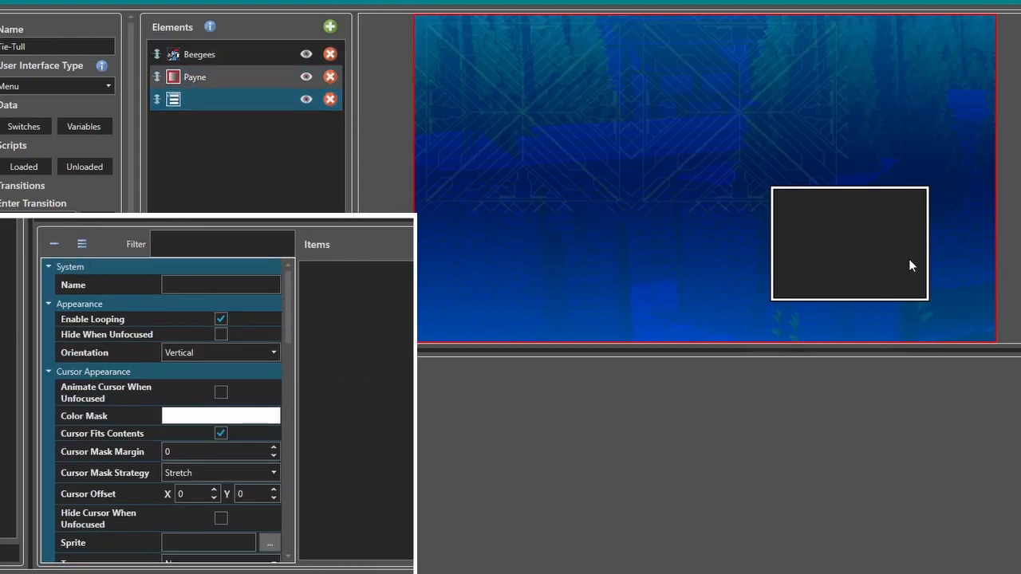
left_click(205, 286)
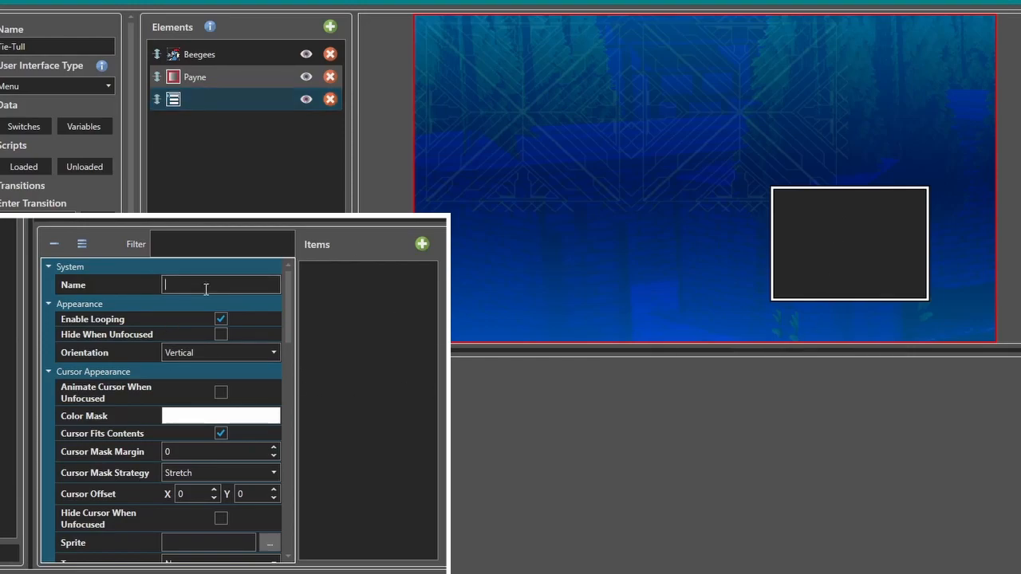
type("Menu List")
Step: Add three blank items to the Menu List element
left_click_drag(288, 319, 378, 309)
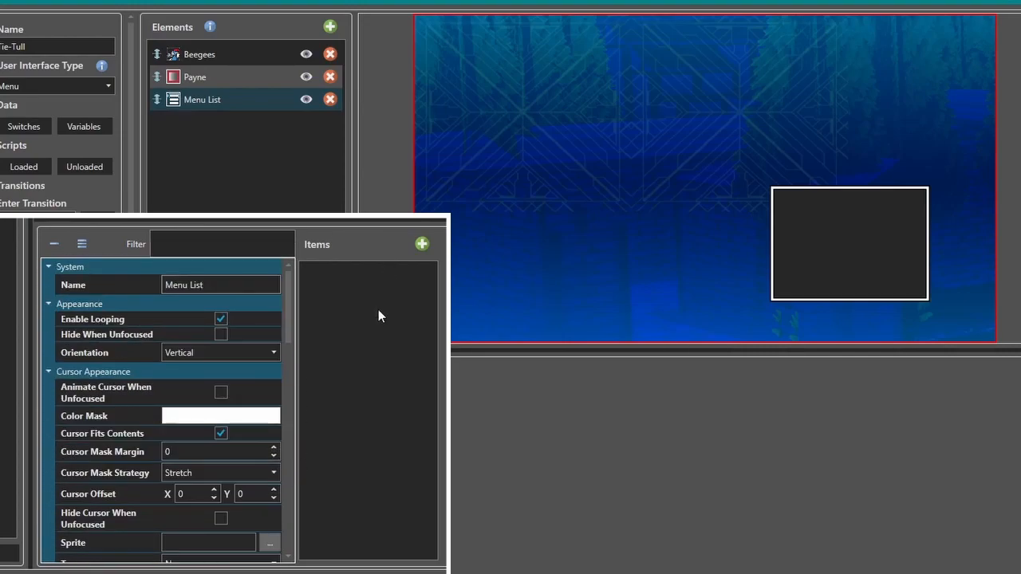
left_click(422, 244)
left_click(422, 244)
left_click(422, 244)
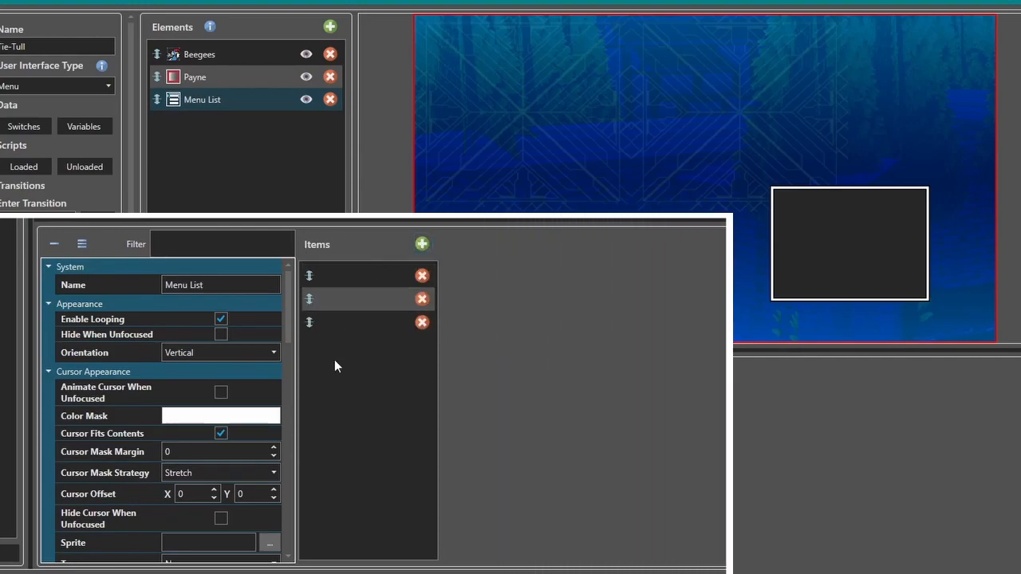
Step: Set the texts of the three Menu List items to New Game, Continue and Exit, in that order
left_click(354, 273)
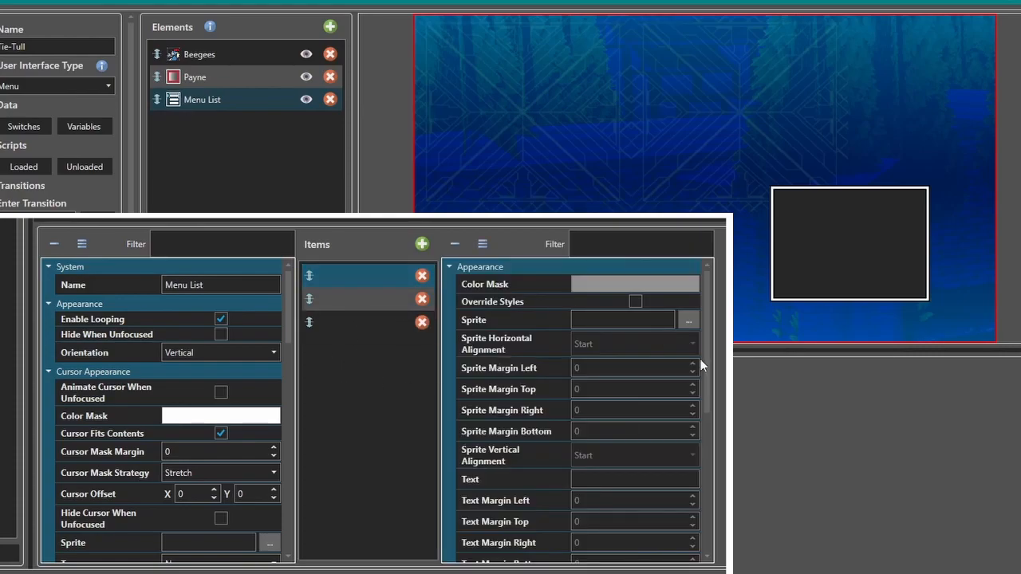
left_click(620, 479)
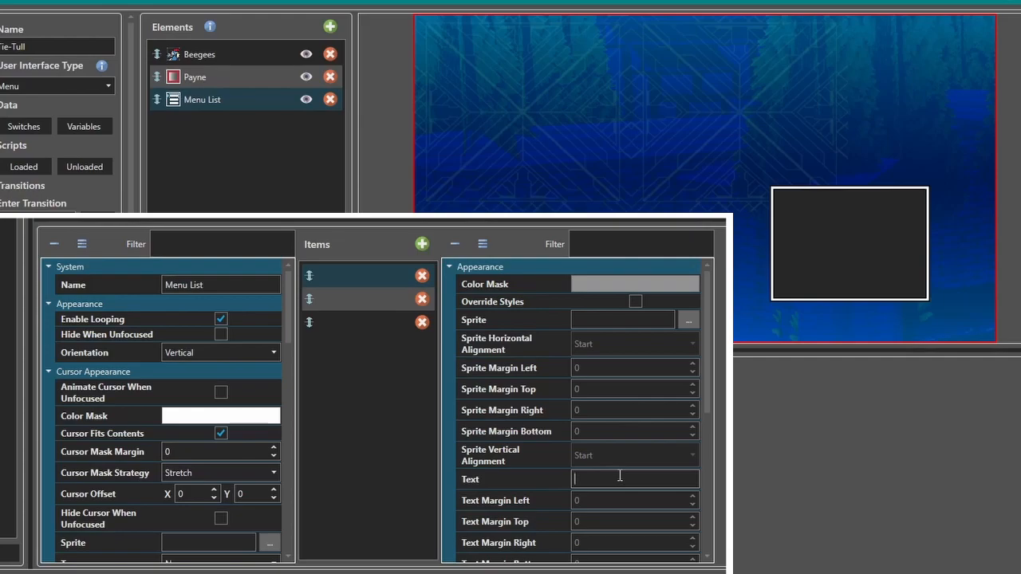
type("New Game")
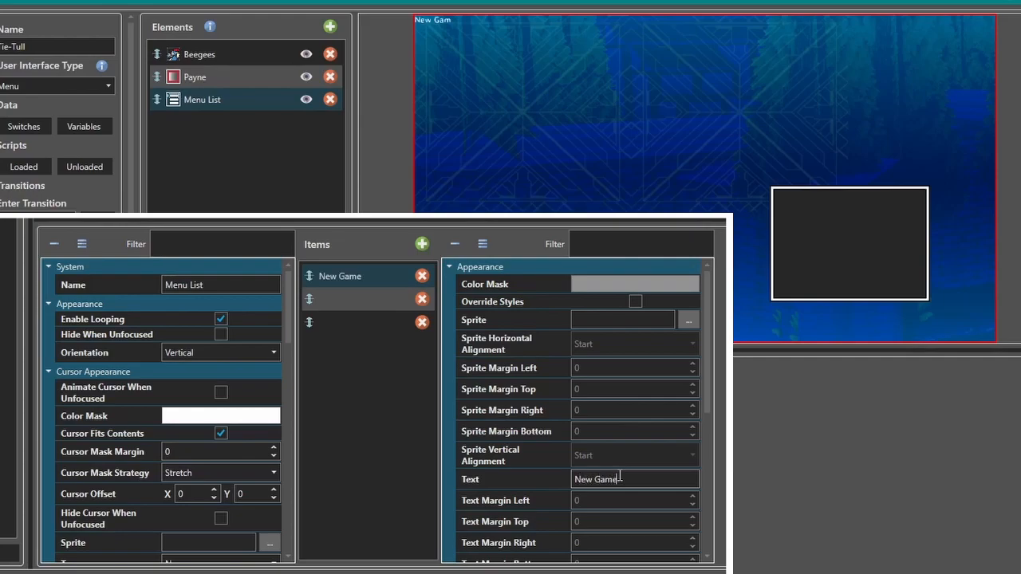
left_click(362, 299)
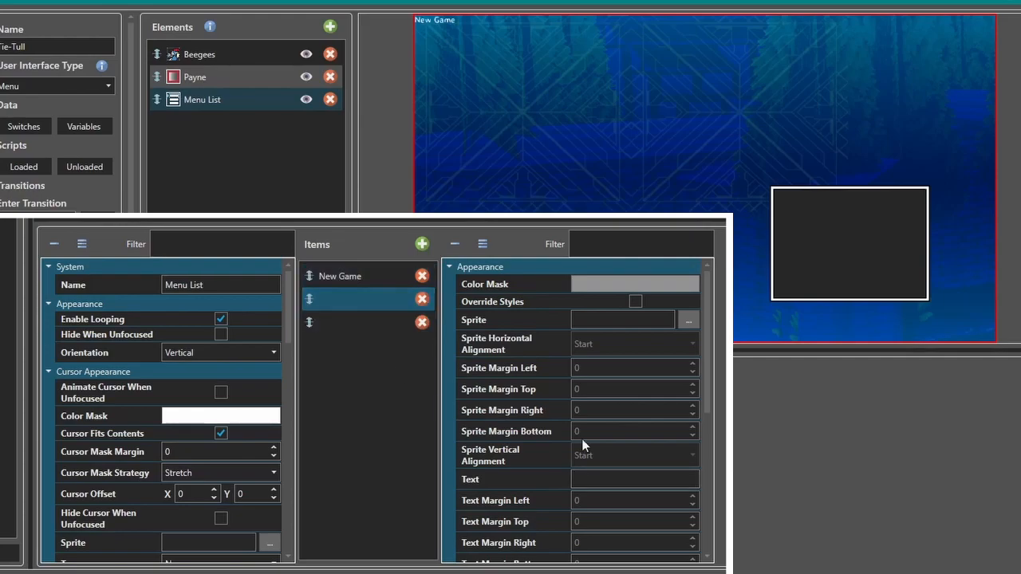
left_click(635, 477)
type("Continue")
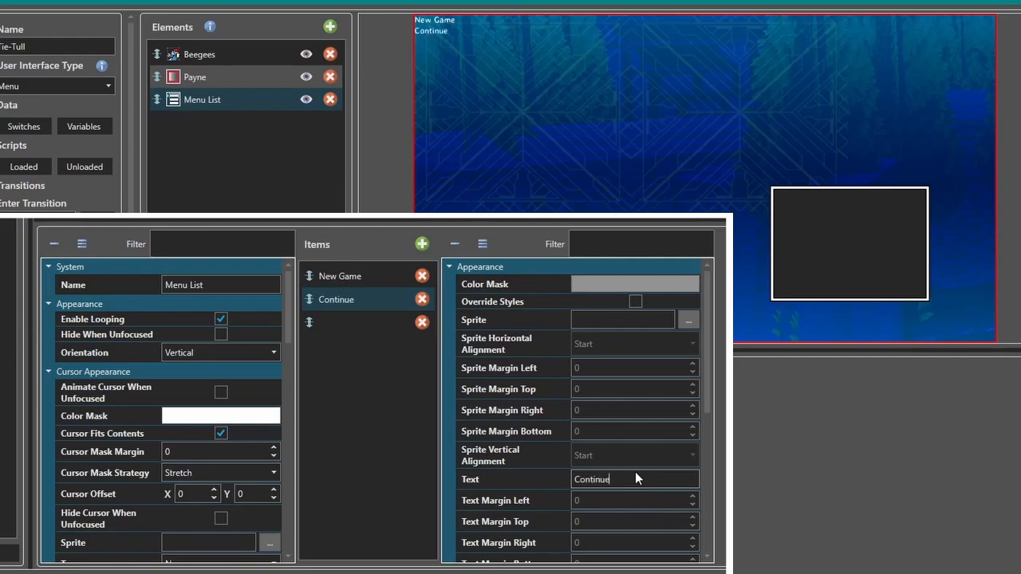
left_click(341, 319)
left_click(612, 479)
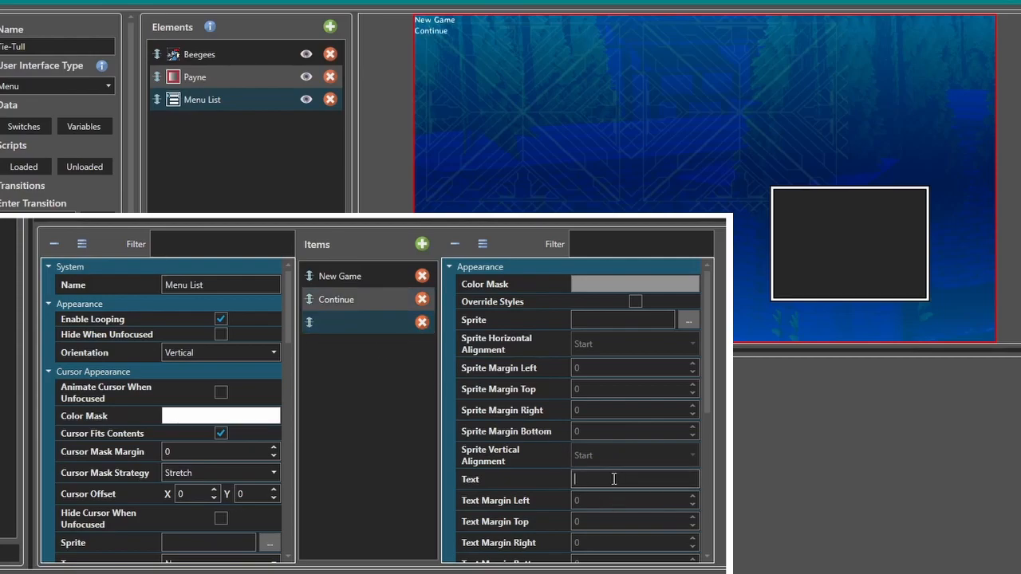
type("Exit")
Step: Set the Menu List's item font size to 36 and check which font families are available
scroll(291, 352, "down", 3)
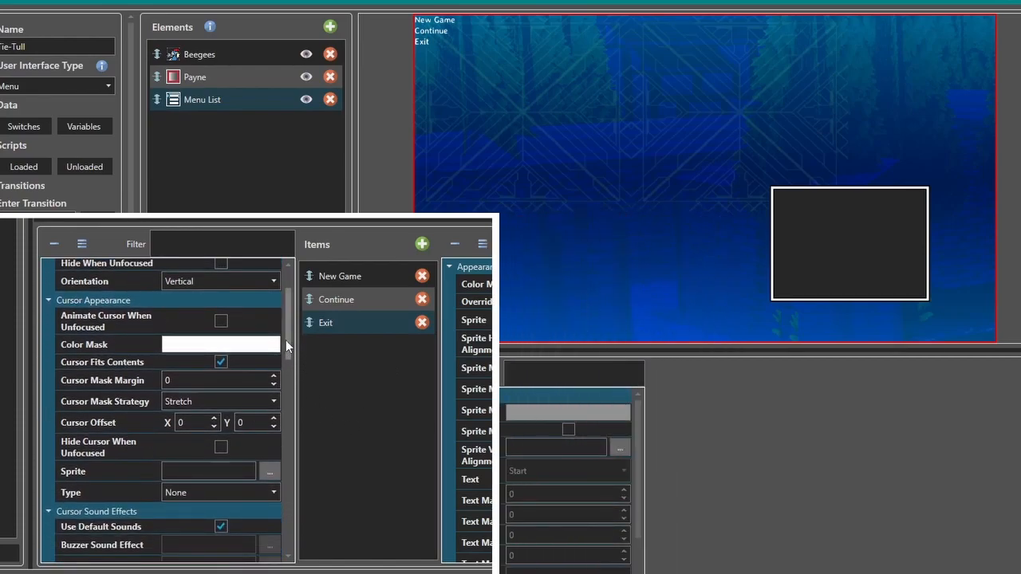
scroll(299, 359, "down", 6)
scroll(306, 391, "down", 3)
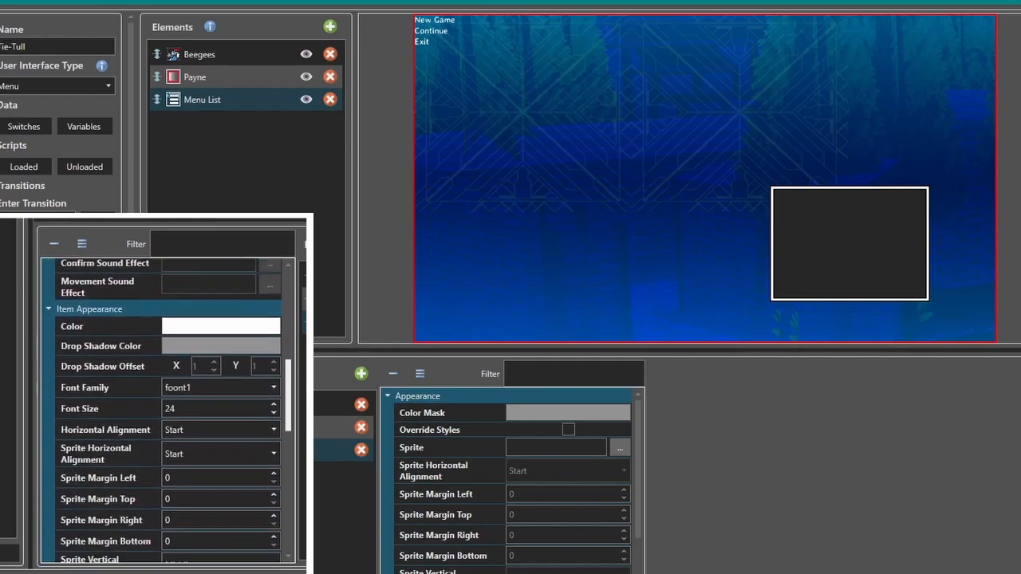
left_click(196, 388)
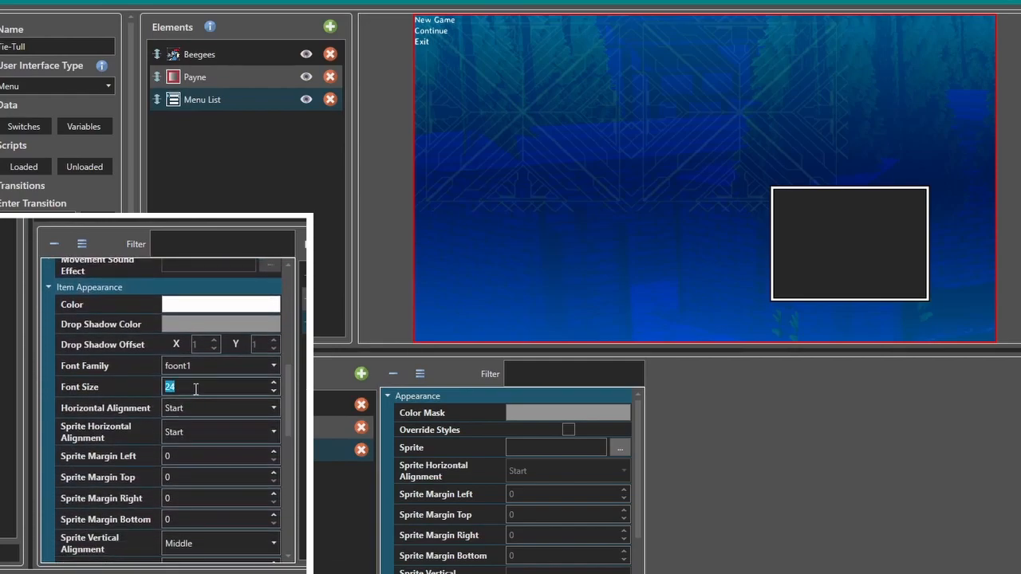
type("36")
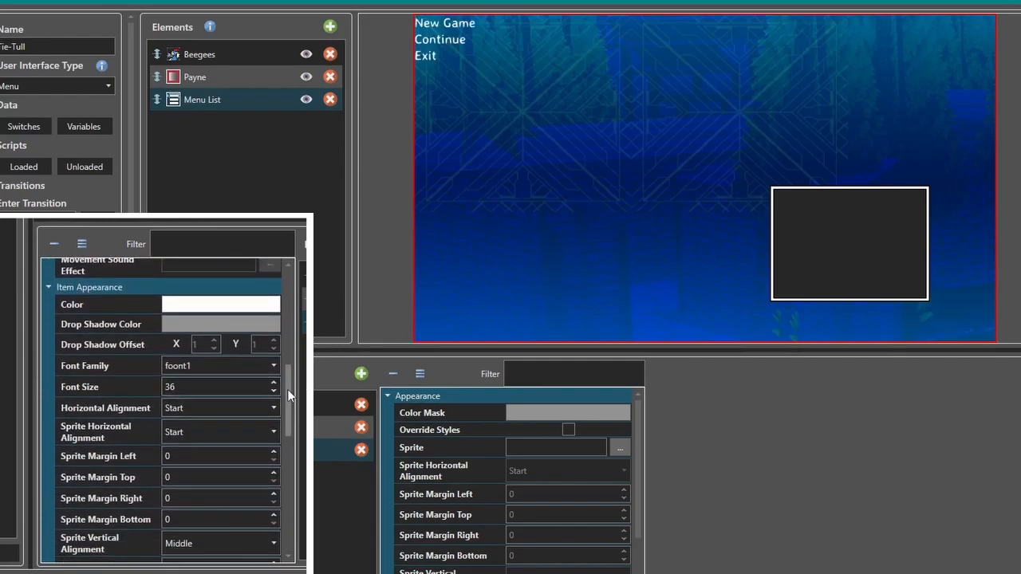
left_click_drag(288, 390, 290, 409)
left_click(226, 302)
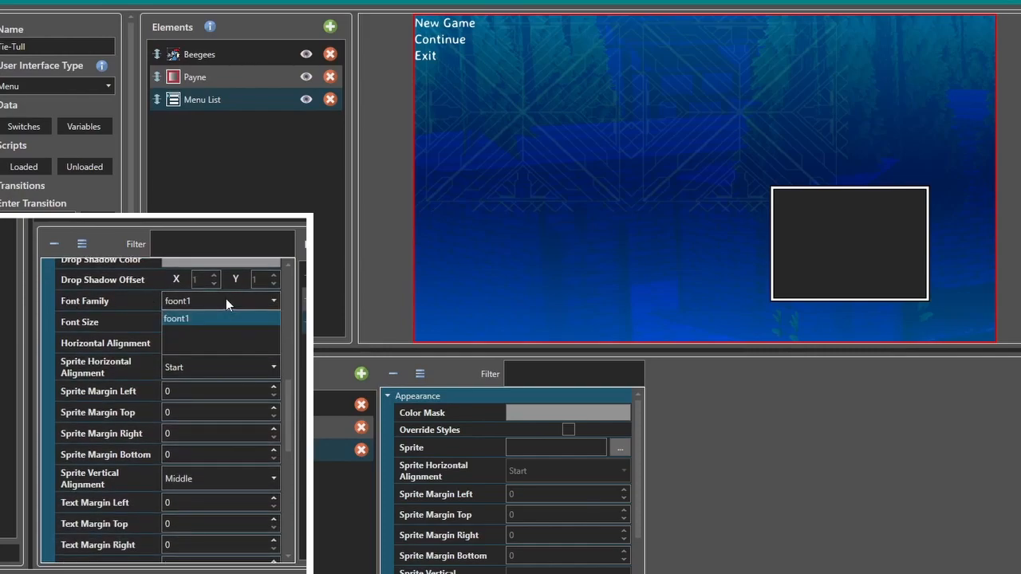
left_click(226, 301)
Step: Position the Menu List inside the pane with a Relative Y of 60% and a Relative X of 65%
left_click_drag(291, 414, 289, 423)
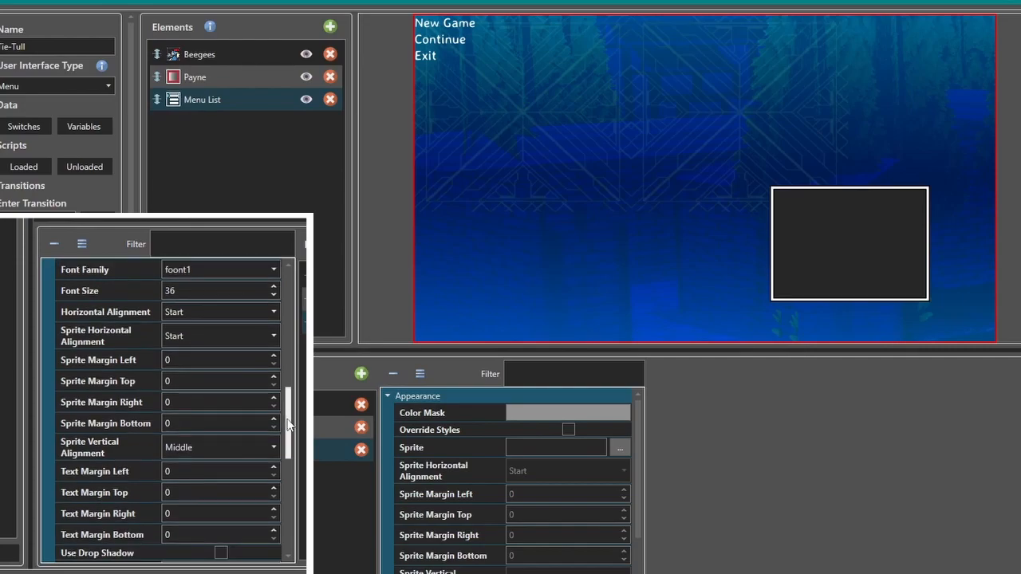
left_click_drag(287, 425, 301, 510)
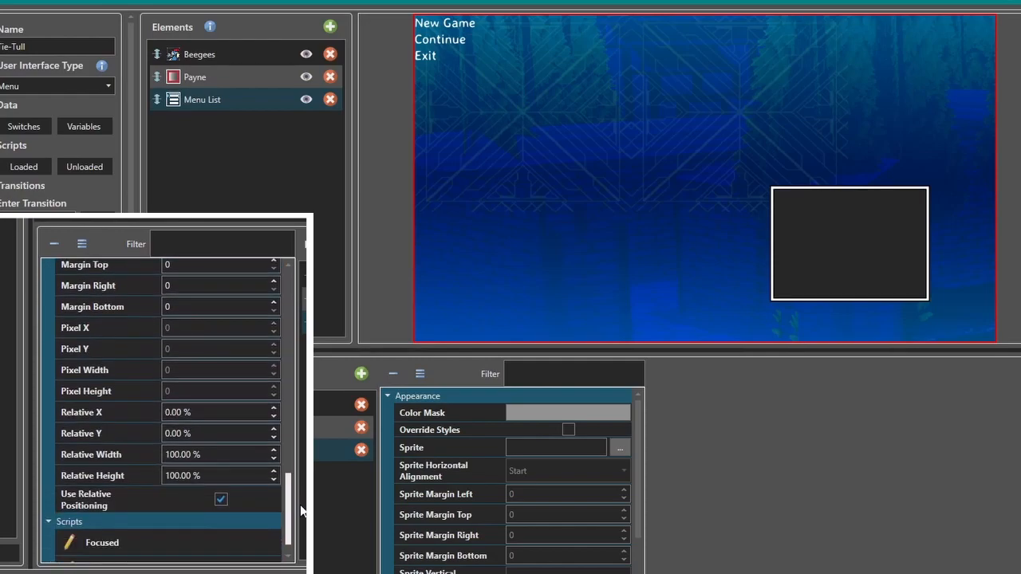
left_click(208, 432)
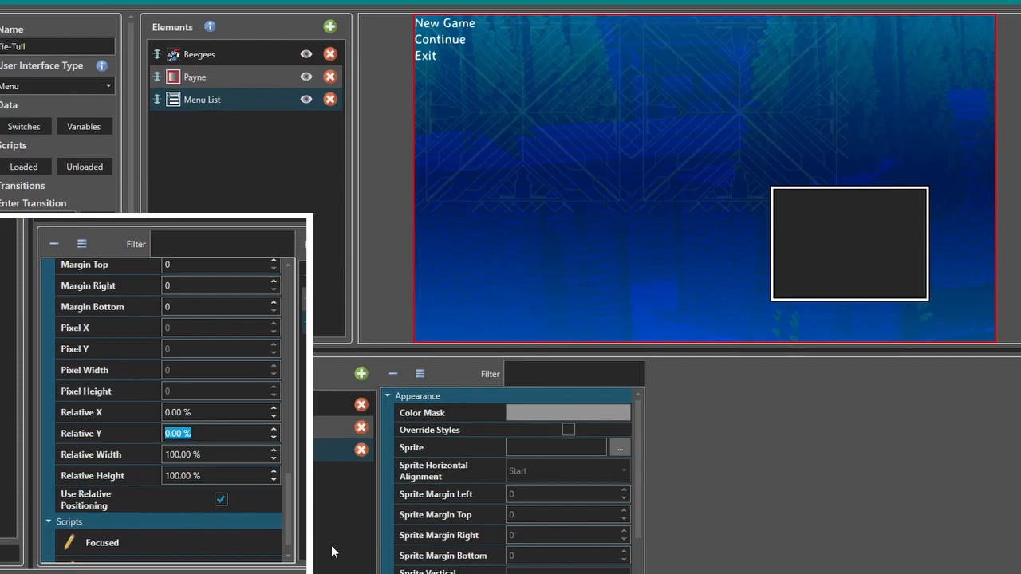
type("60")
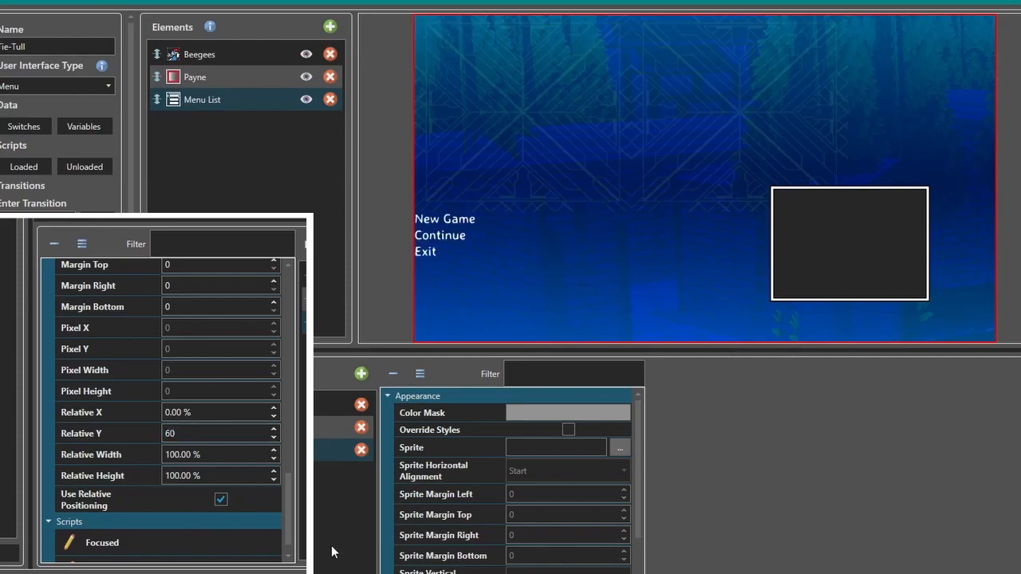
left_click(194, 412)
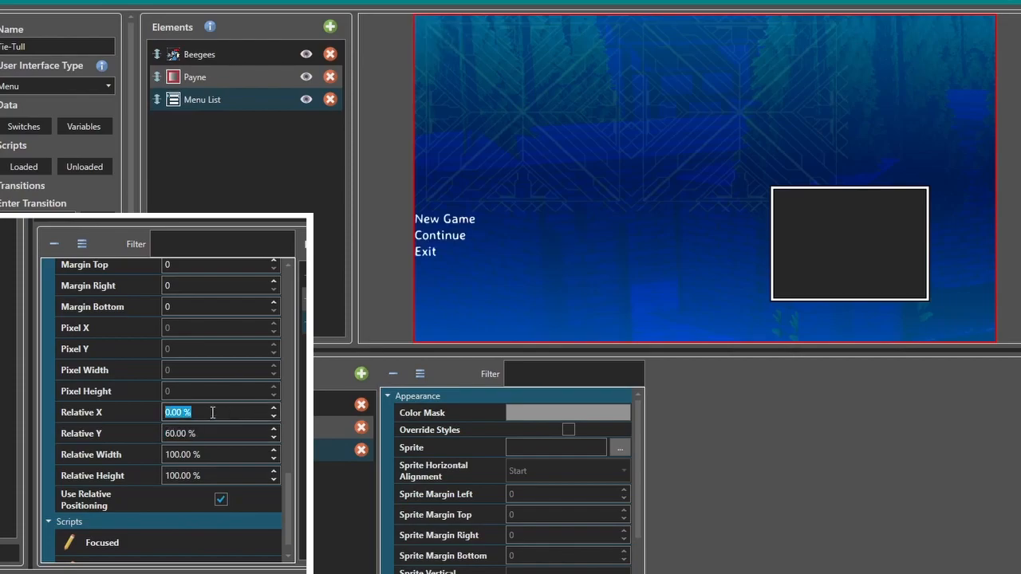
type("60")
key("BackSpace")
type("6")
key("Return")
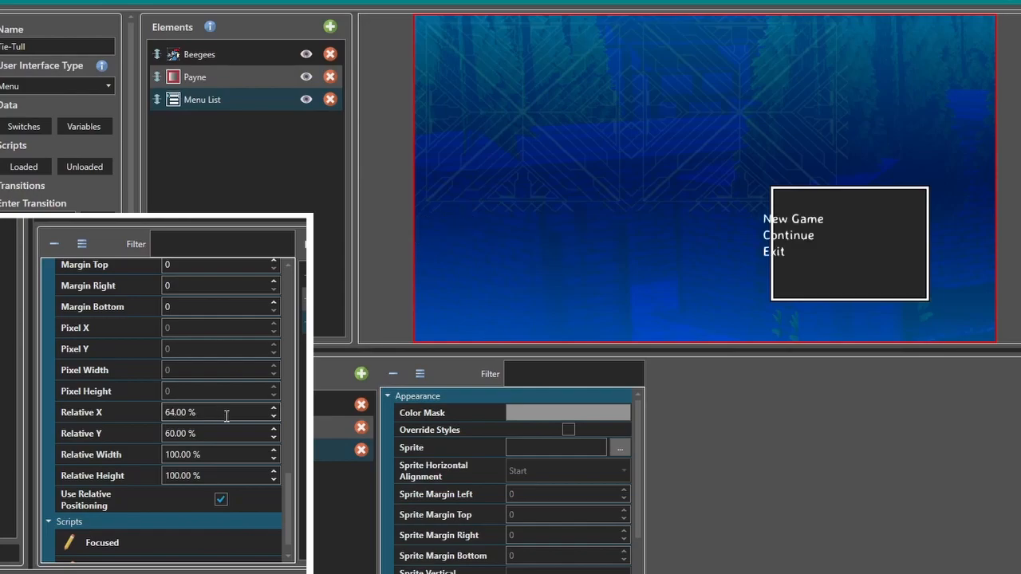
key("BackSpace")
type("5")
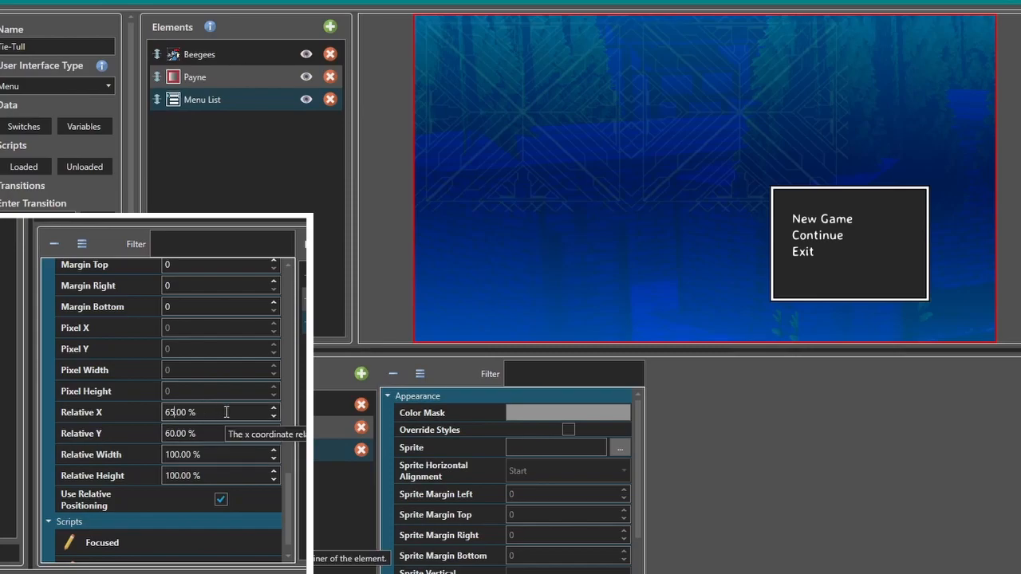
Step: Space out the Menu List items by setting their Text Margin Bottom to 20
mouse_move(291, 488)
left_mouse_down()
mouse_move(296, 447)
mouse_move(296, 486)
left_mouse_up()
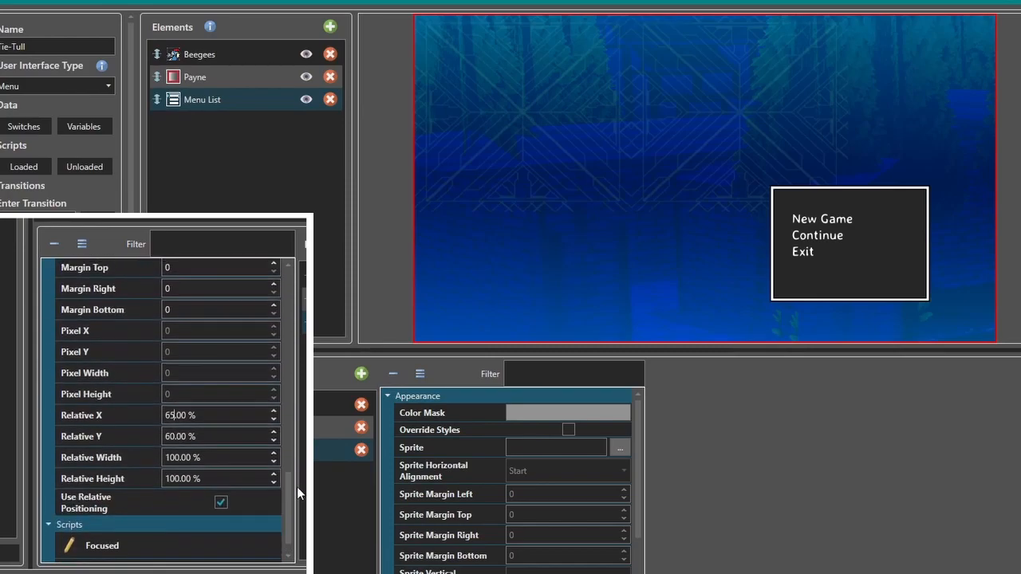
left_click(243, 433)
left_click_drag(293, 479, 292, 449)
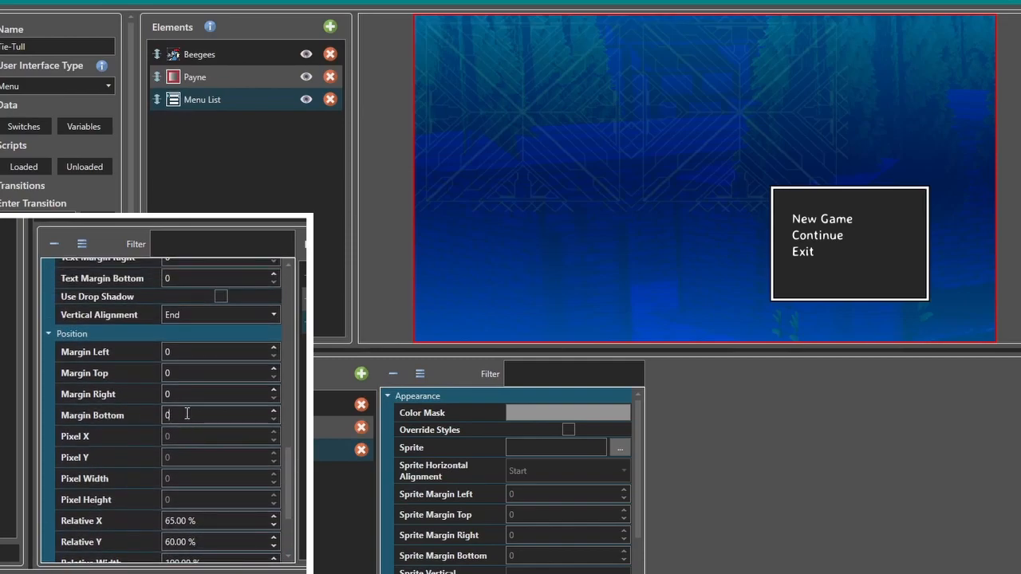
double_click(213, 413)
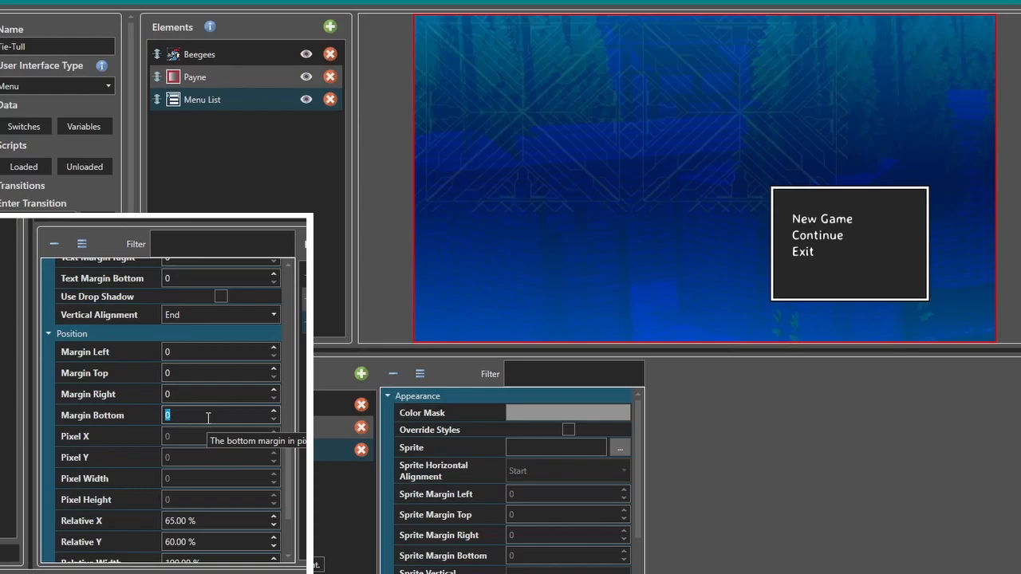
scroll(284, 435, "up", 5)
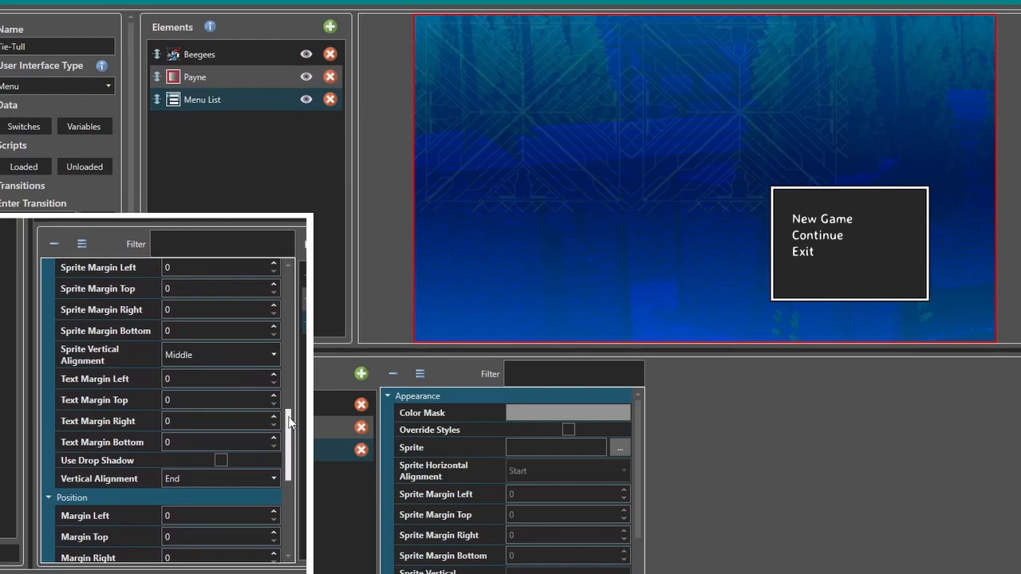
left_click(205, 440)
scroll(208, 418, "up", 17)
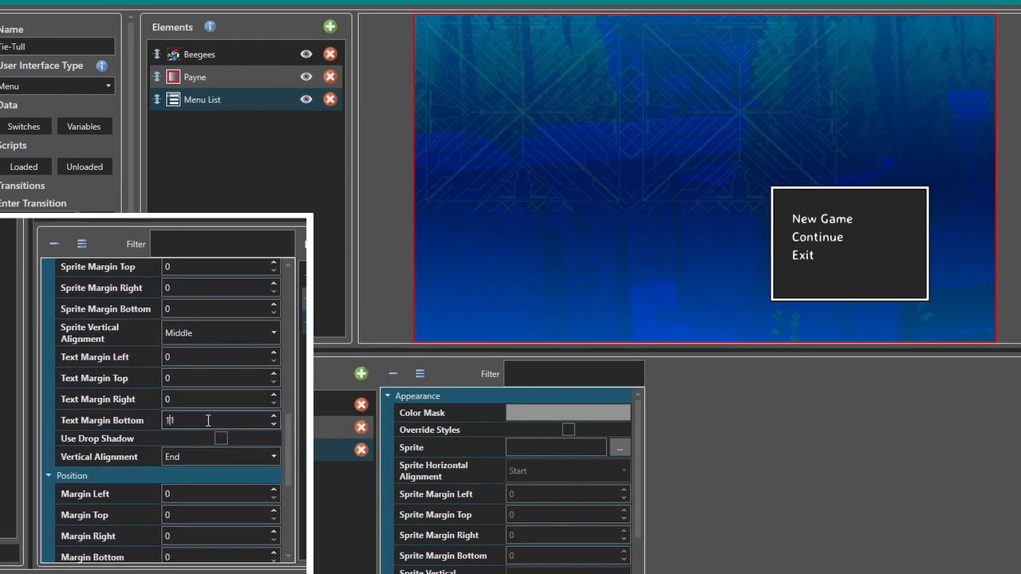
scroll(208, 421, "up", 2)
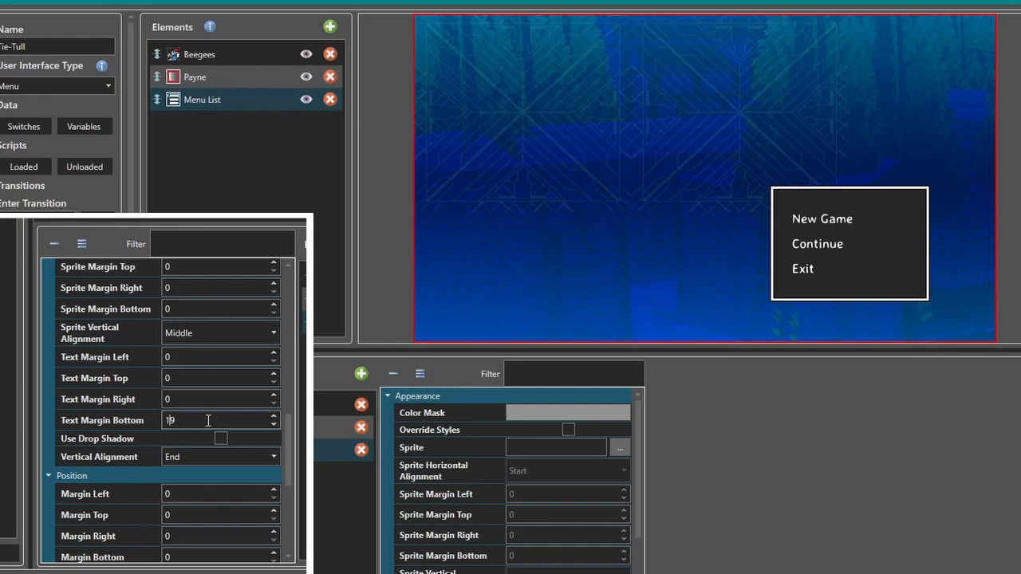
scroll(208, 420, "up", 1)
Step: Enlarge the Menu List's item text by setting its font size to 48
left_click_drag(287, 462, 287, 428)
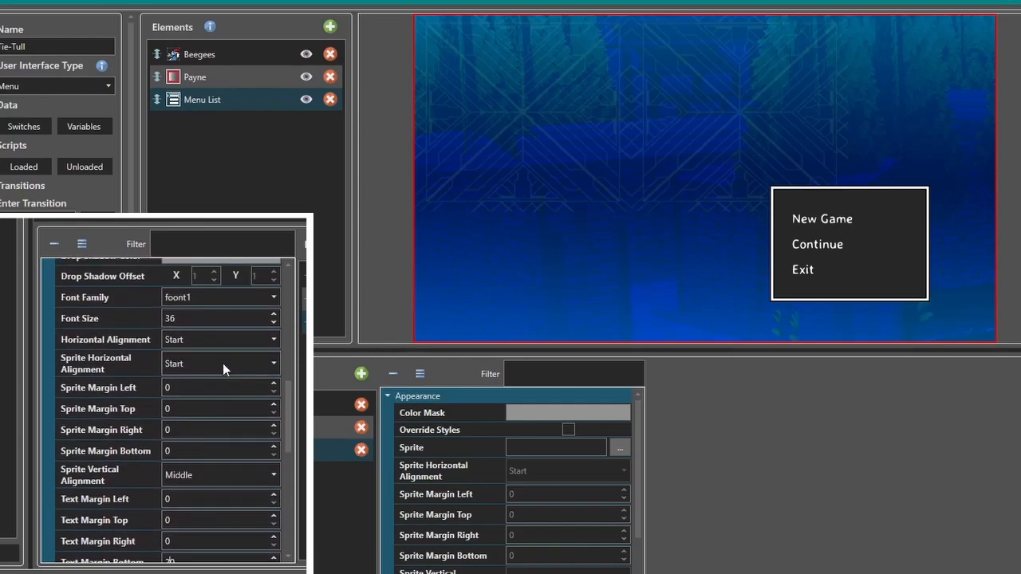
double_click(191, 319)
type("40")
key("BackSpace")
type("8")
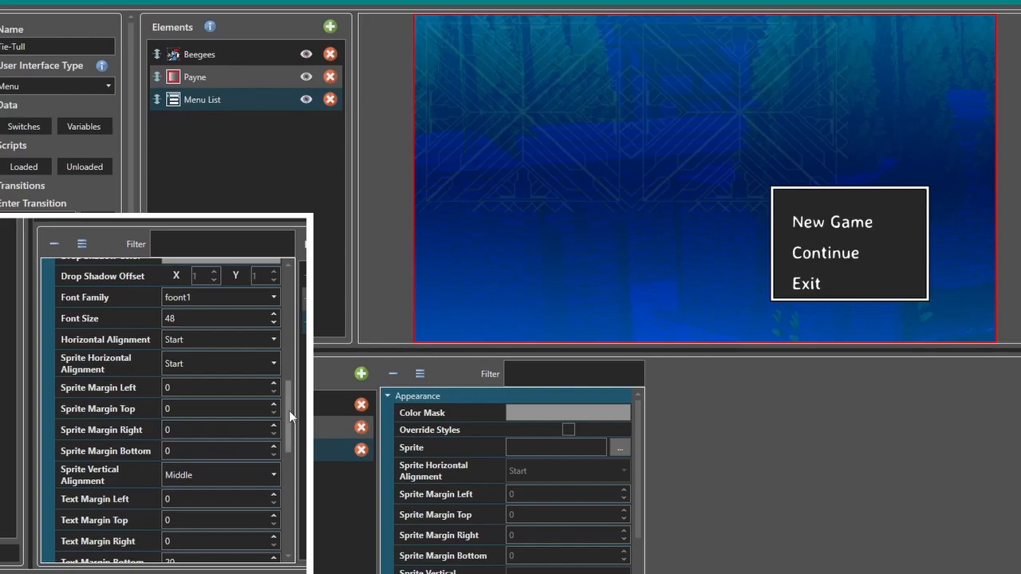
Step: Recentre the Menu List in the pane by setting its Relative Y to 57% and its Relative X to 68%
scroll(287, 461, "down", 10)
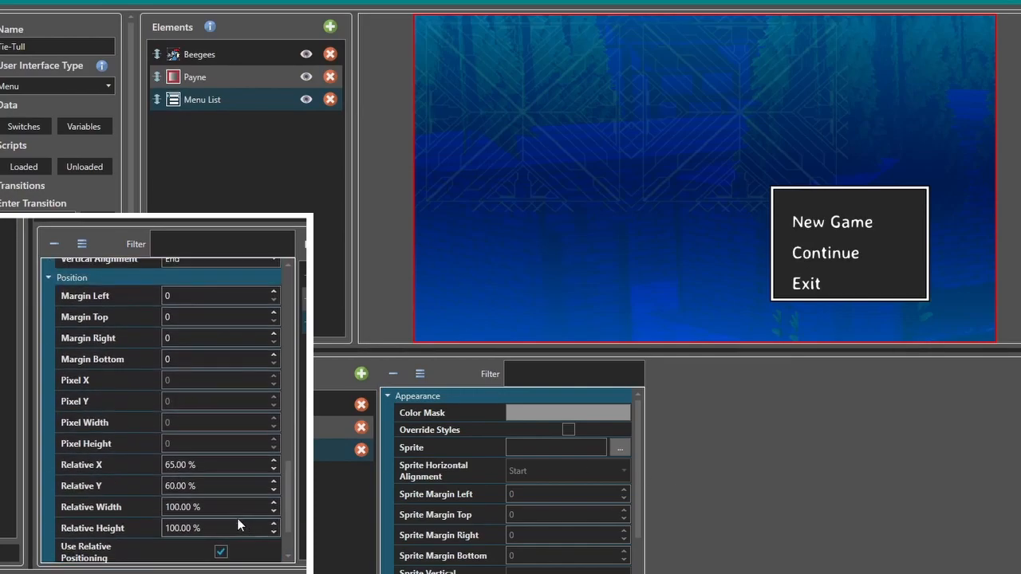
scroll(224, 487, "down", 3)
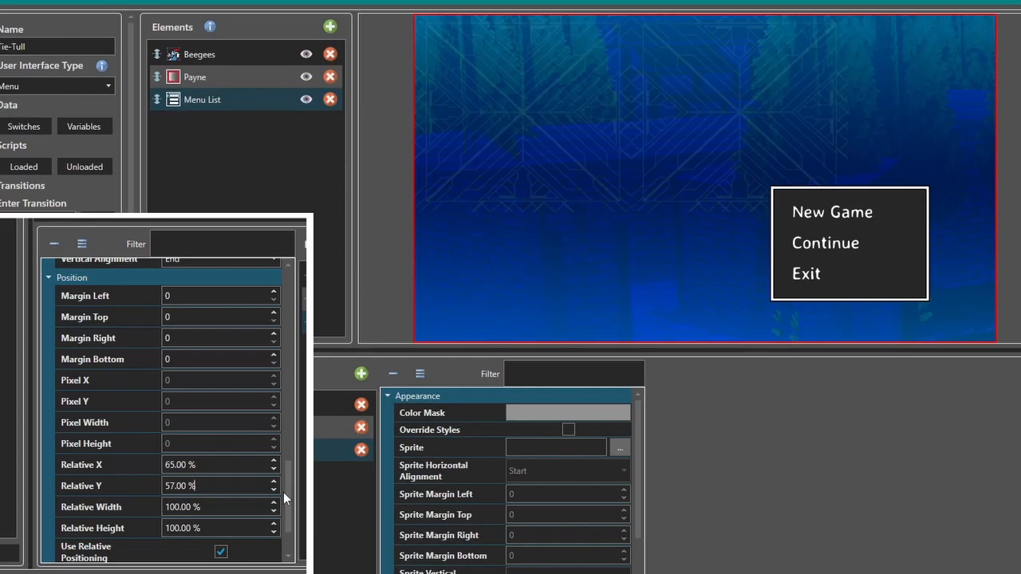
left_click(225, 463)
scroll(225, 464, "up", 3)
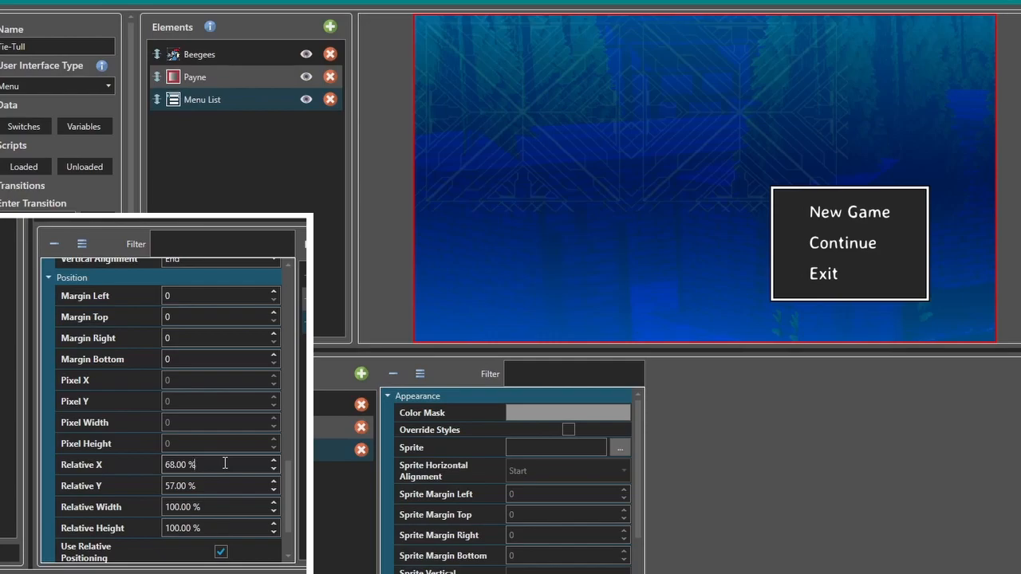
Step: Set the Menu List's cursor type to Mask in its cursor appearance settings
left_click_drag(296, 503, 299, 349)
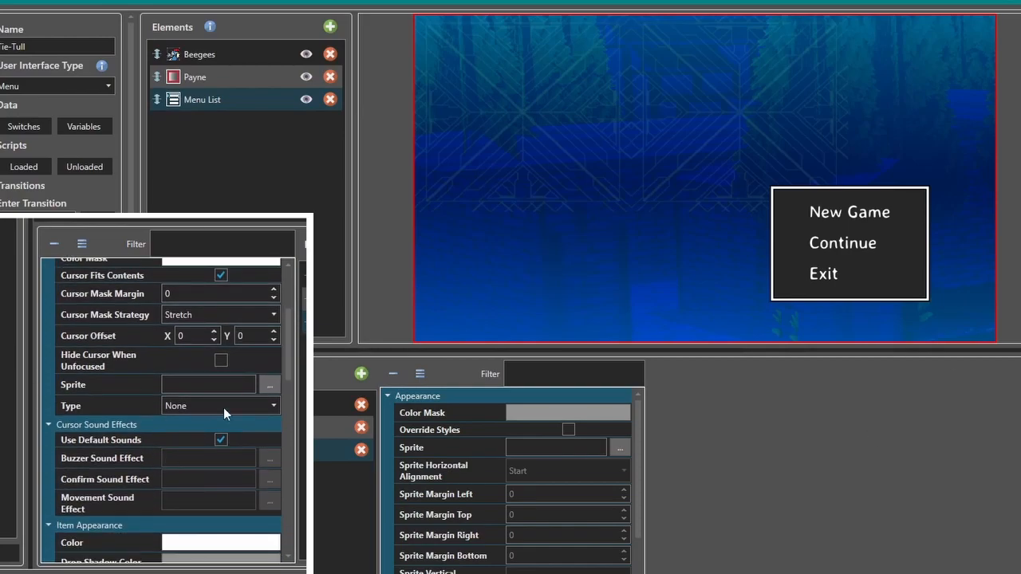
left_click_drag(289, 390, 289, 355)
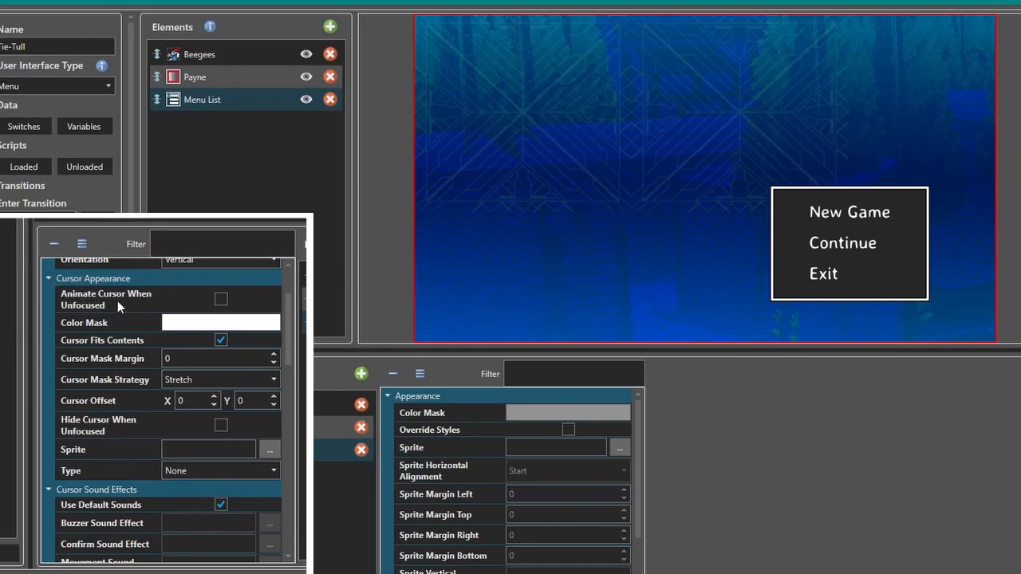
left_click(193, 473)
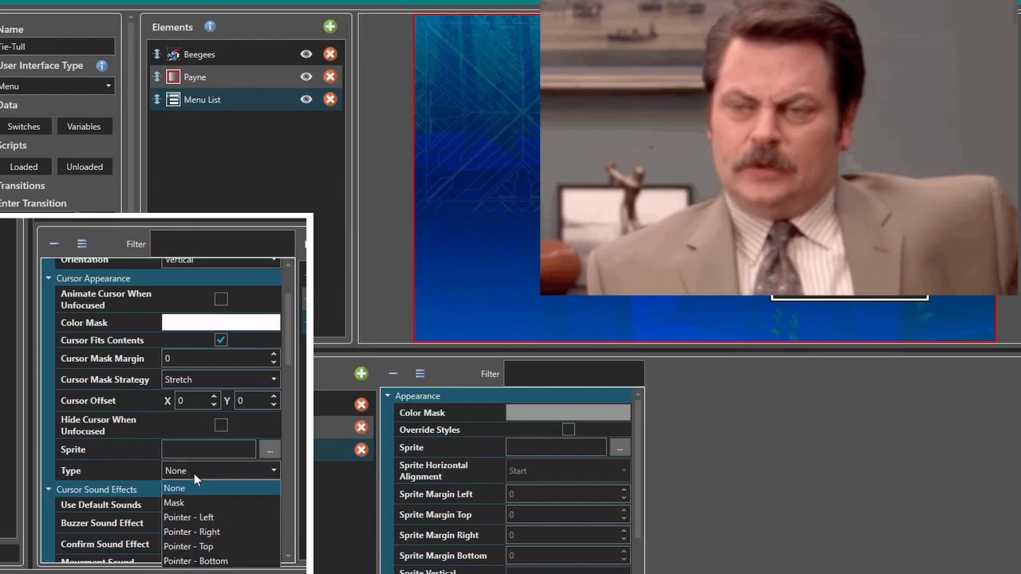
left_click(193, 473)
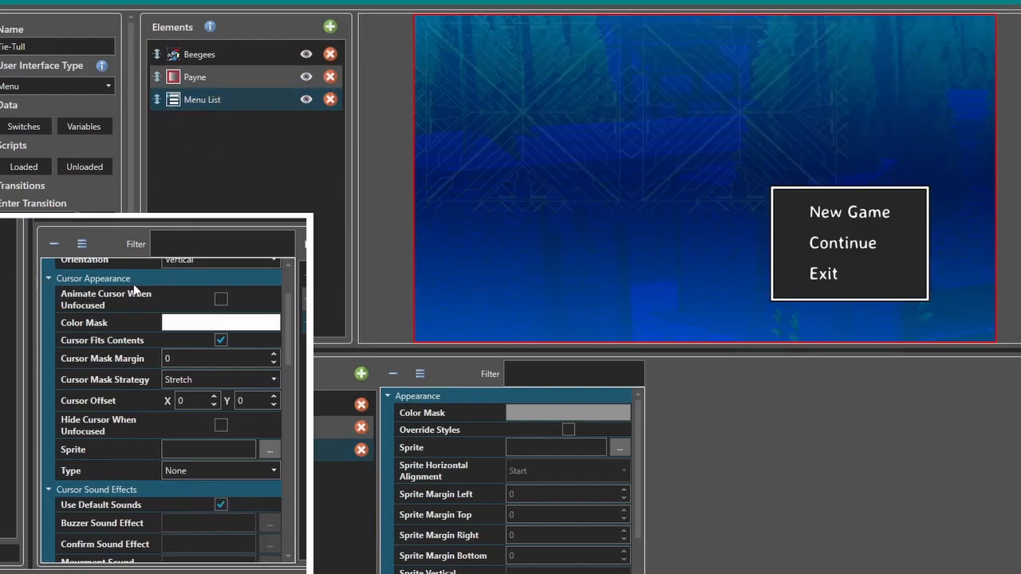
left_click(204, 475)
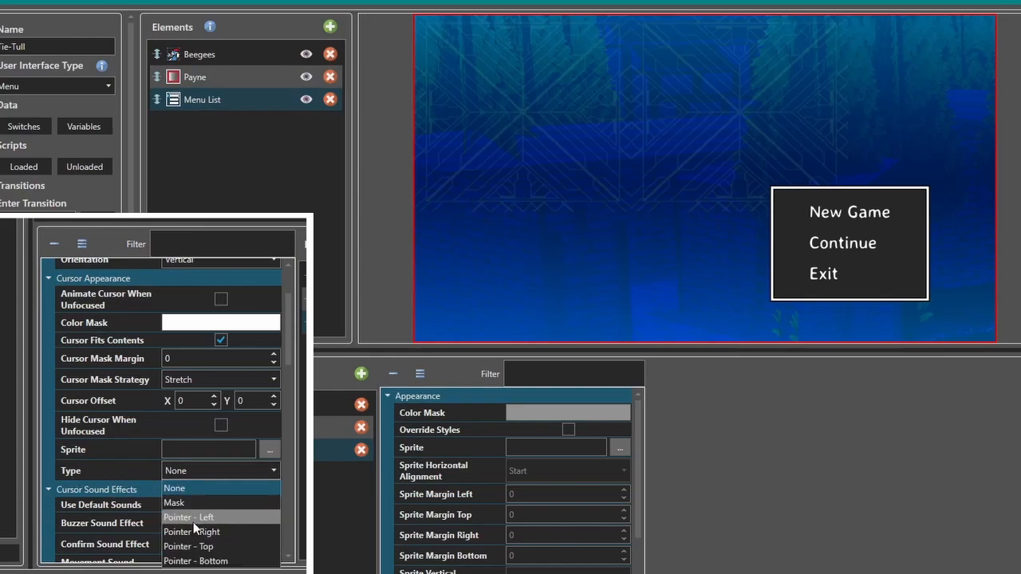
left_click(182, 503)
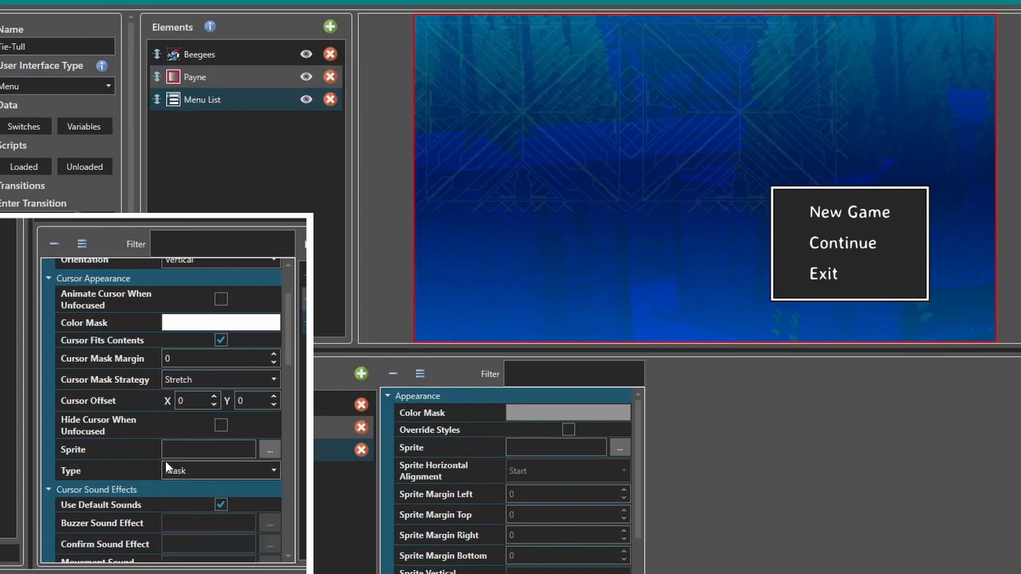
Step: Try red cursor.png from the UI folder as the Menu List cursor sprite, fitted to a single 32 × 32 frame
left_click(270, 450)
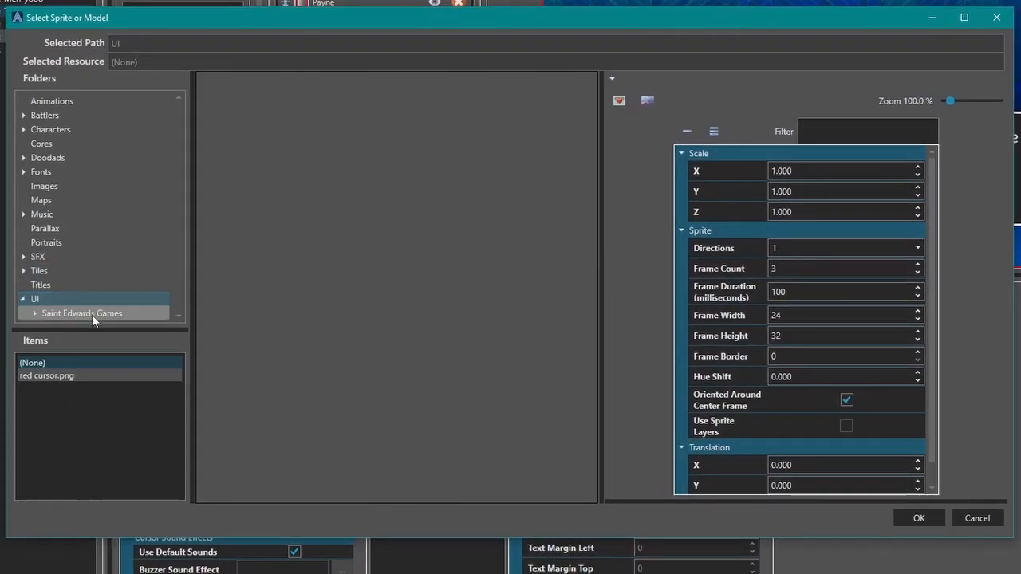
left_click(59, 376)
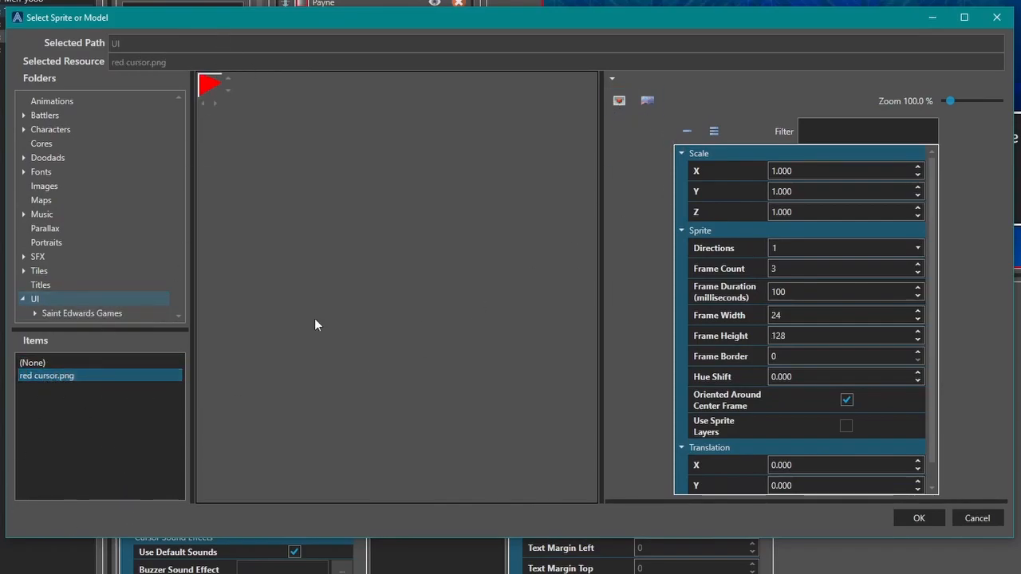
left_click(619, 102)
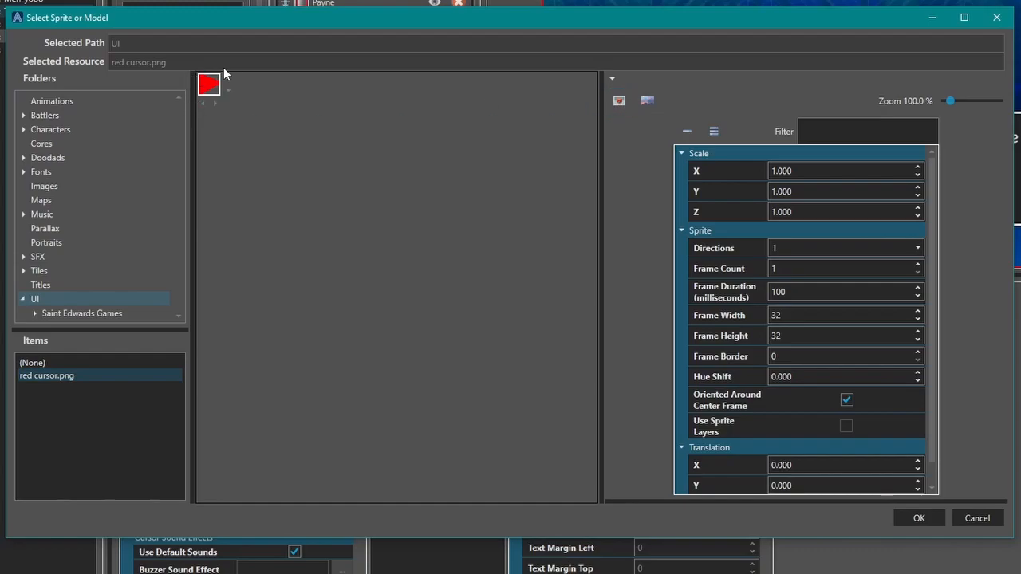
Step: Look through the Generic UI assets, HASTY UI, Speechbubbles and QUIRKERTON UI folders of Saint Edwards Games for a cursor mask image
double_click(85, 313)
left_click(93, 270)
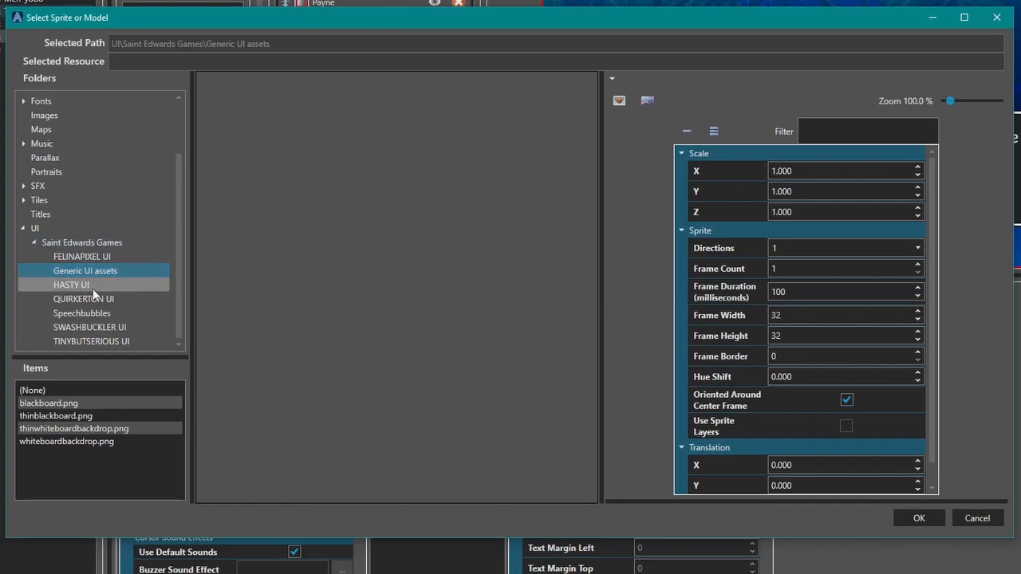
left_click(56, 402)
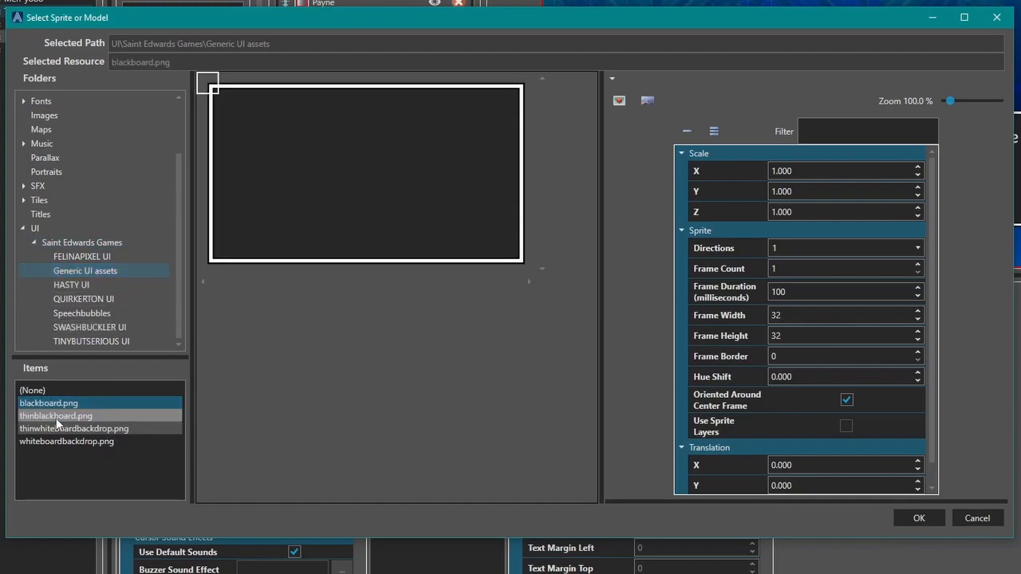
left_click(56, 415)
left_click(85, 284)
left_click(88, 298)
left_click(90, 312)
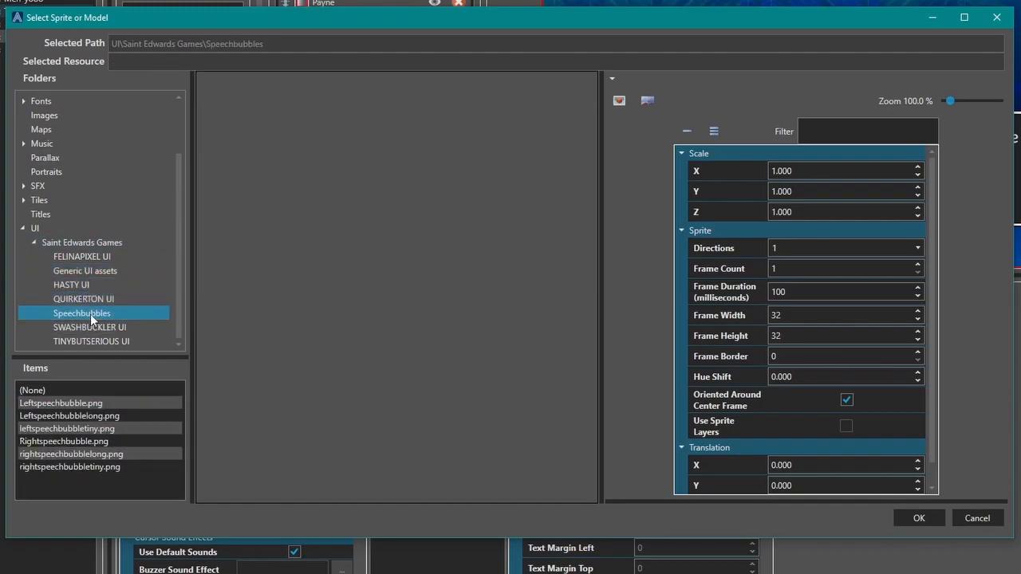
left_click(83, 298)
left_click(79, 428)
left_click(79, 416)
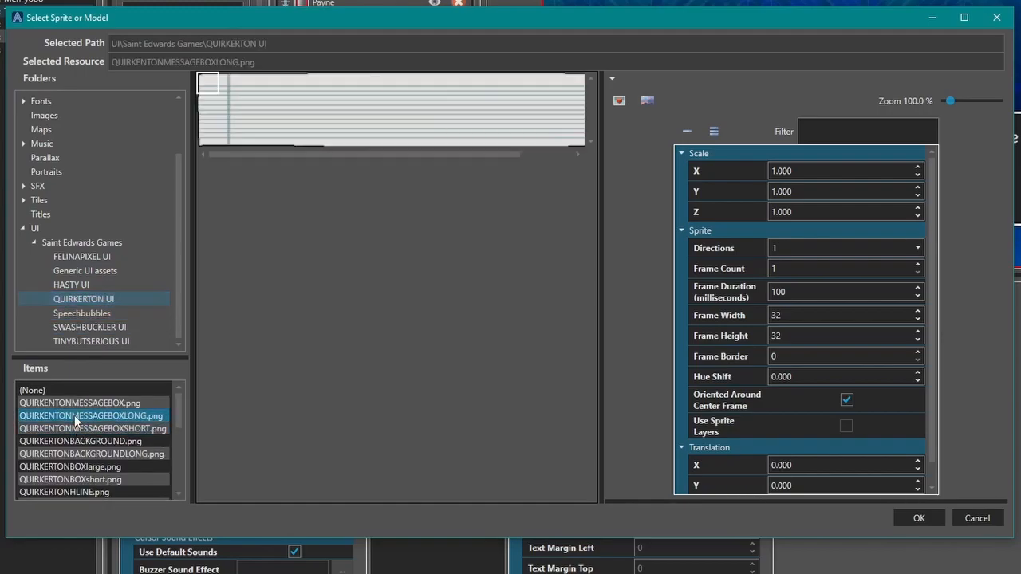
Step: Use a plain red area of SWASHBUCKLERBASELONG.png from the SWASHBUCKLER UI folder as the cursor sprite
left_click(94, 317)
left_click(96, 326)
left_click(65, 436)
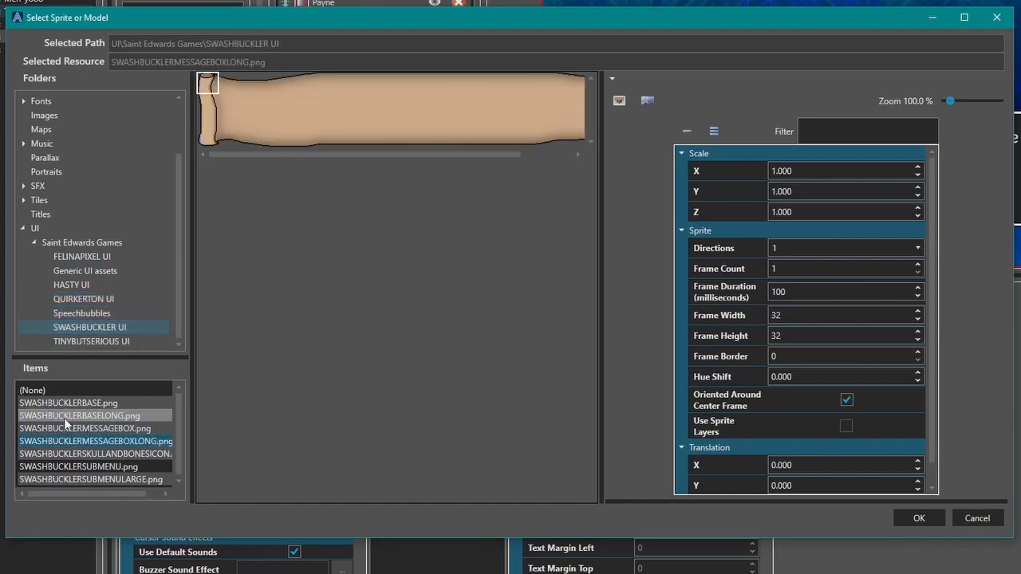
left_click(64, 418)
left_click(301, 188)
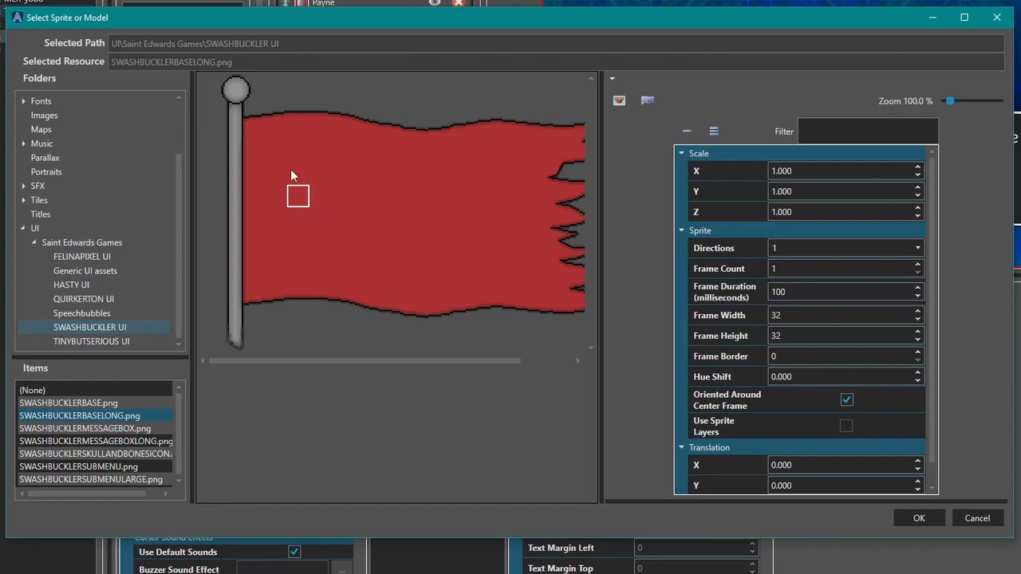
left_click(925, 516)
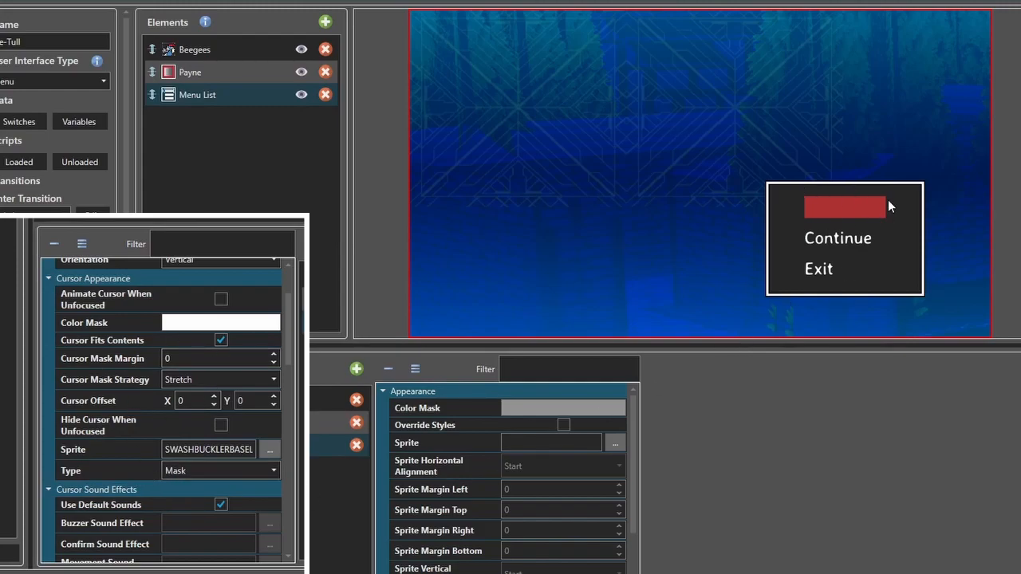
Step: Tint the cursor a translucent teal by lowering the alpha and red of its color mask to #0A16FFFF
left_click(202, 323)
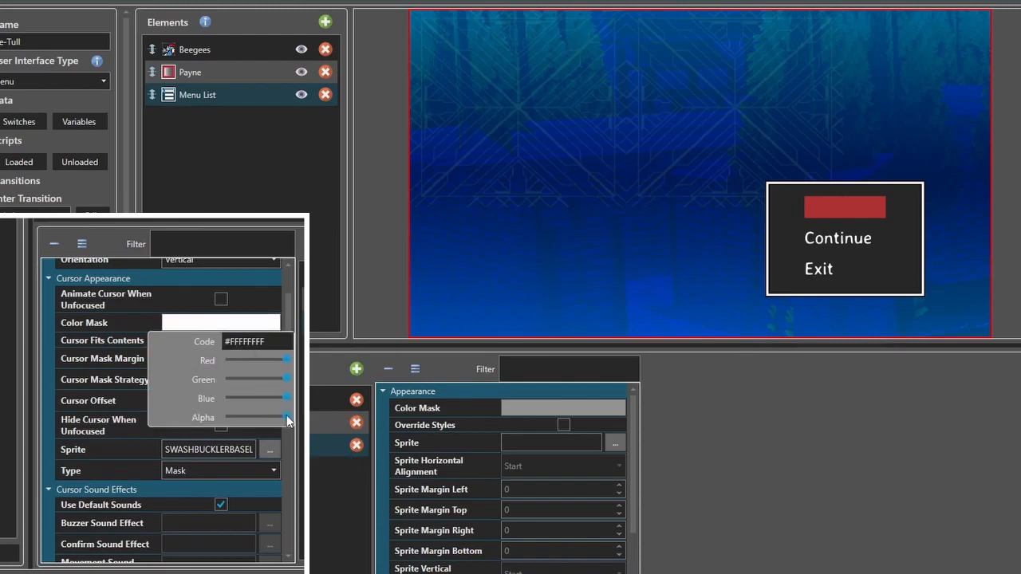
left_click_drag(287, 420, 246, 418)
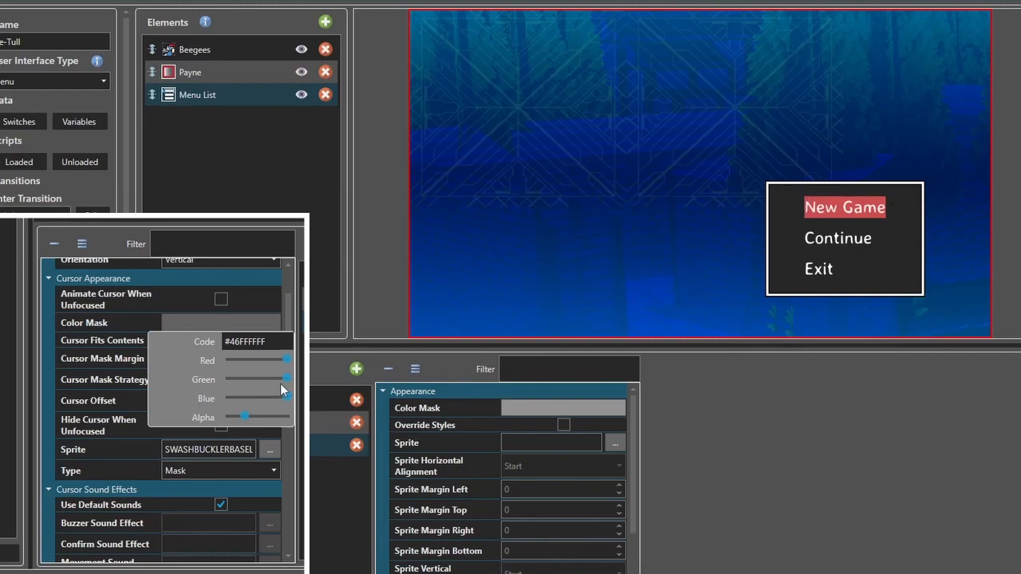
left_click_drag(284, 380, 231, 362)
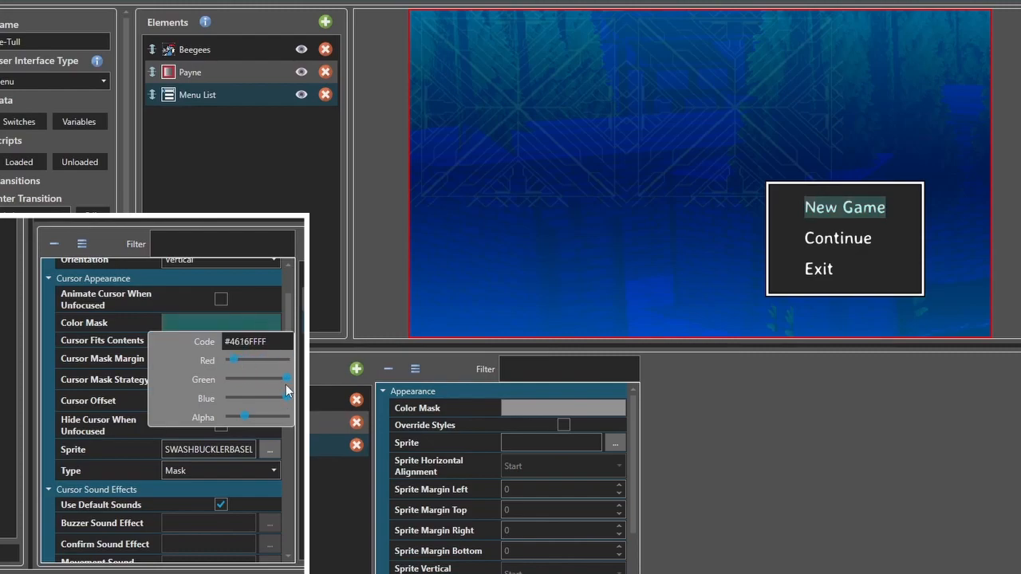
mouse_move(284, 377)
left_mouse_down()
mouse_move(250, 377)
mouse_move(287, 380)
left_mouse_up()
left_click_drag(245, 417, 233, 418)
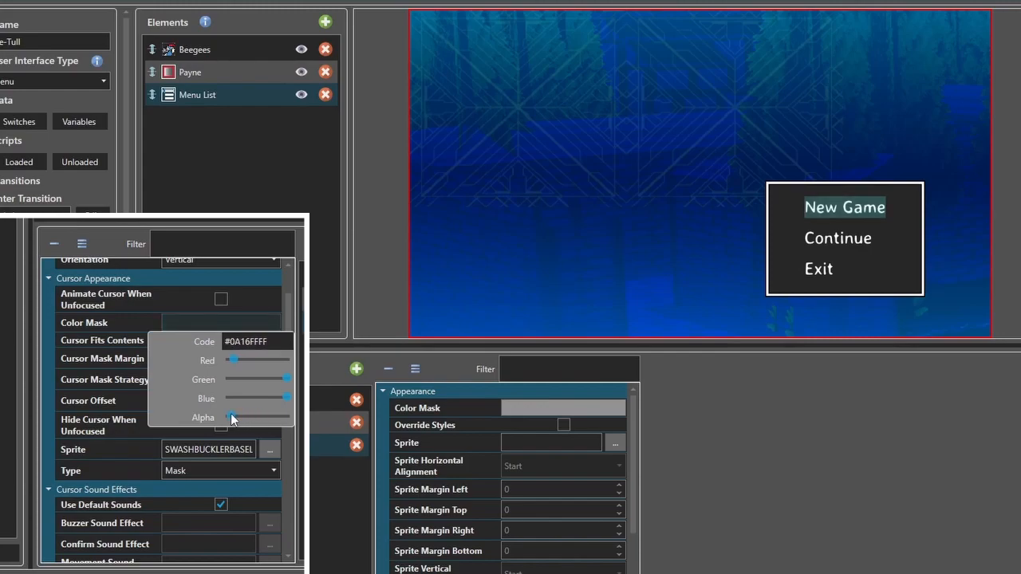
left_click(127, 365)
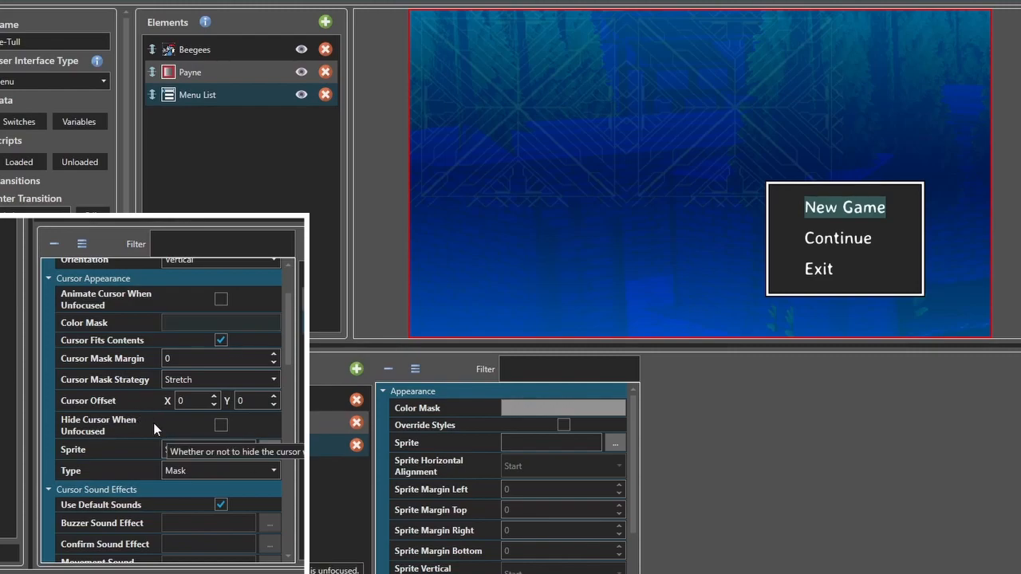
Step: Try several cursor mask margins around the highlighted menu item, ending at 7
left_click(243, 358)
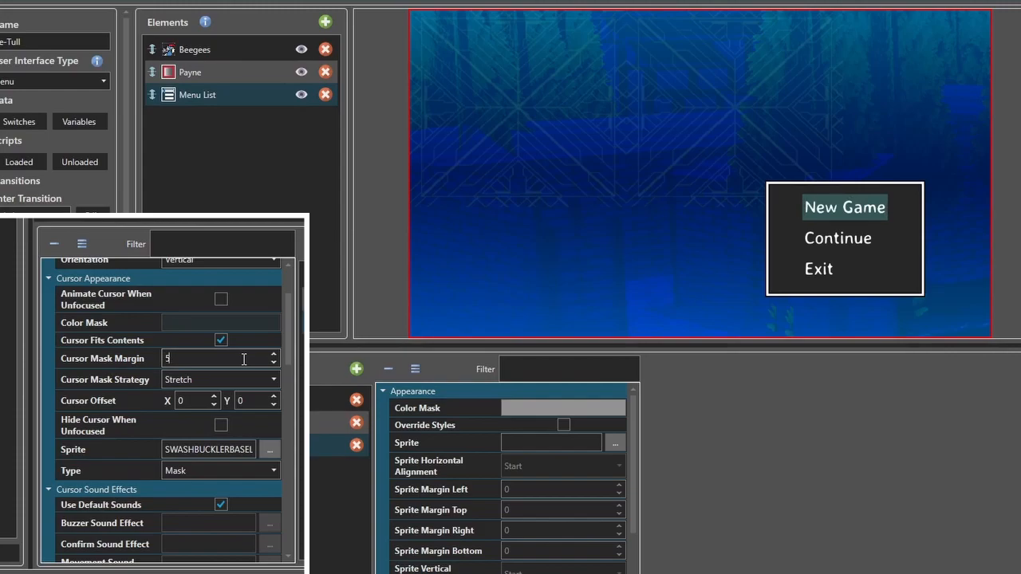
key("BackSpace")
type("6")
scroll(244, 358, "up", 1)
scroll(244, 359, "down", 2)
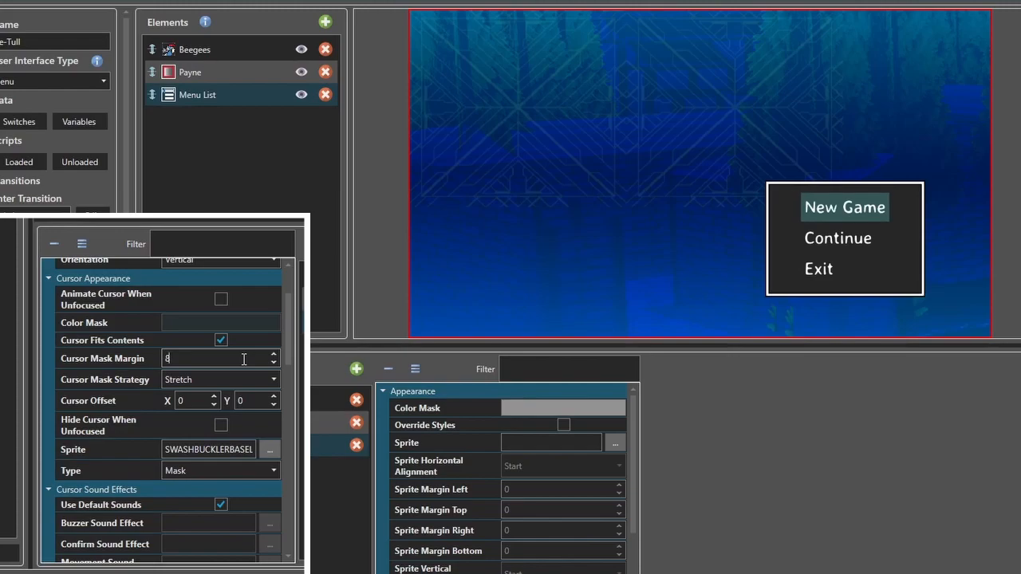
scroll(244, 359, "down", 1)
Step: Switch the cursor mask strategy to Component and set the cursor mask margin to 6
left_click(205, 379)
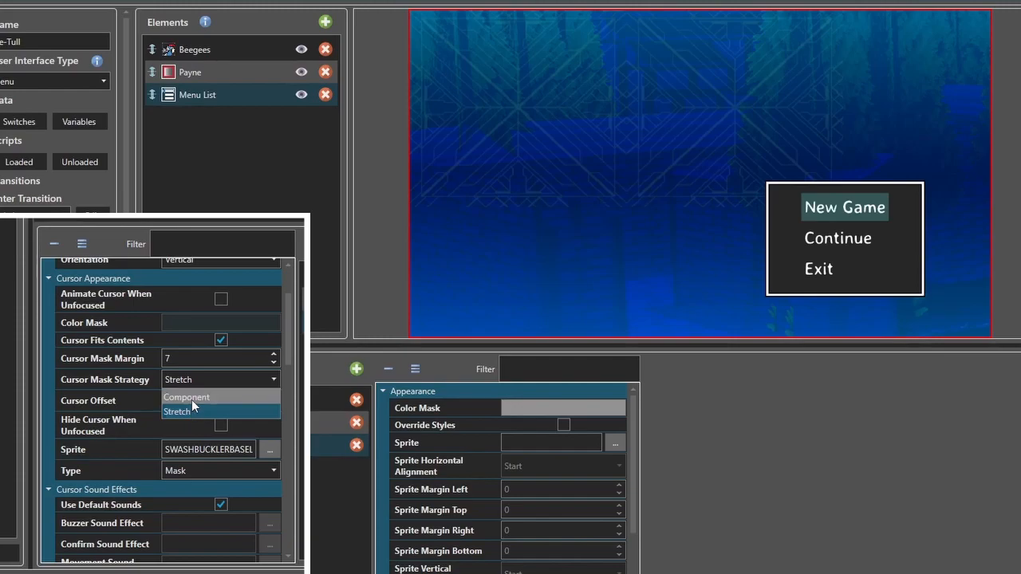
left_click(192, 398)
double_click(194, 358)
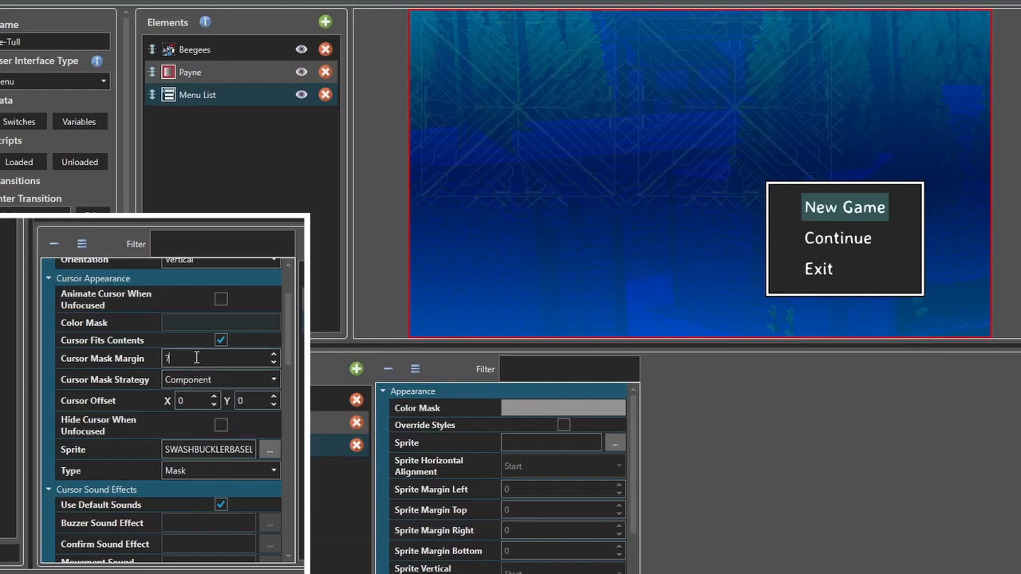
type("10")
scroll(196, 358, "down", 1)
scroll(196, 358, "down", 2)
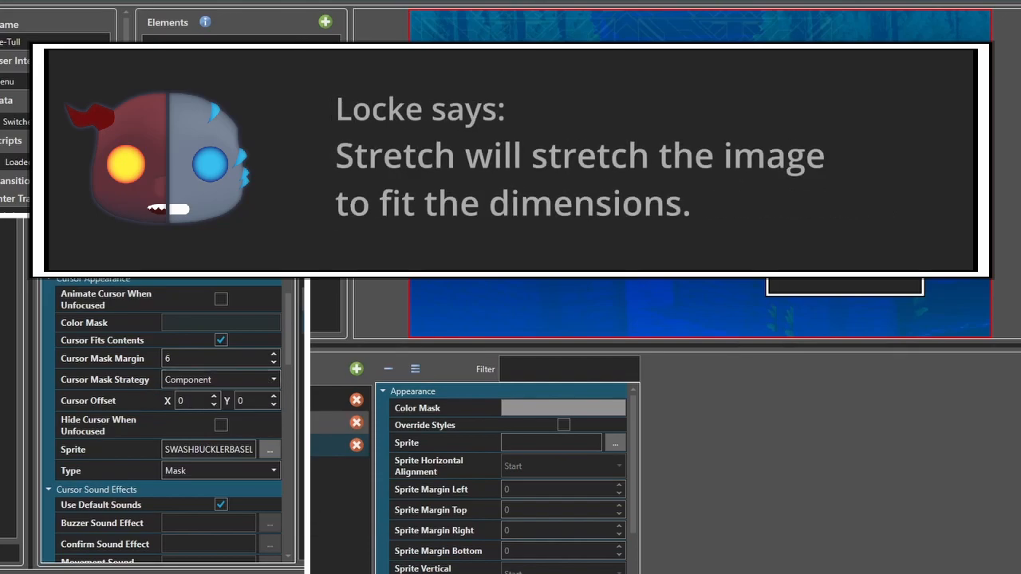
Step: Compare the Stretch and Component cursor mask strategies, and leave the cursor on Stretch
left_click(186, 385)
left_click(186, 413)
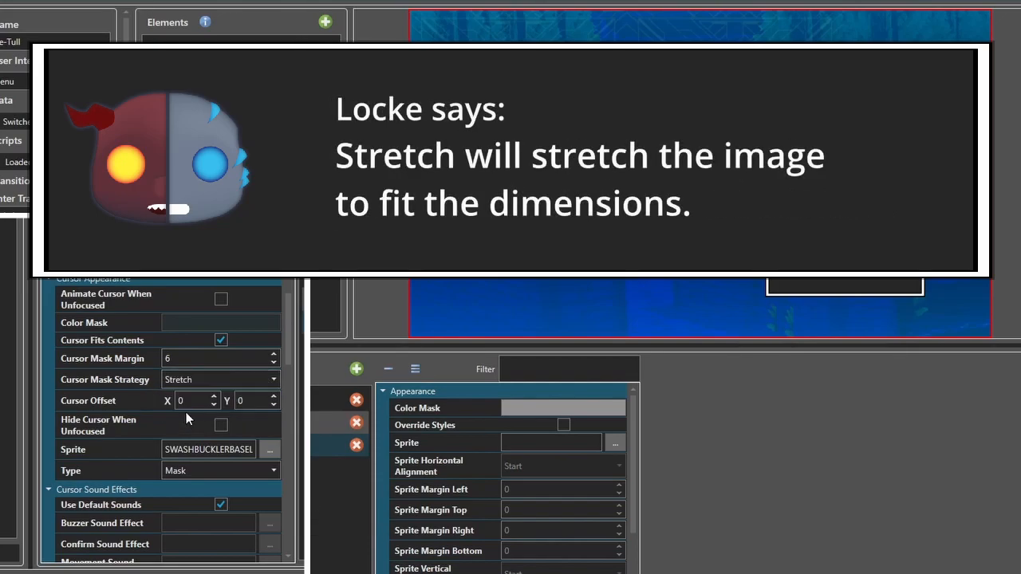
left_click(185, 389)
left_click(187, 395)
left_click(187, 381)
left_click(199, 411)
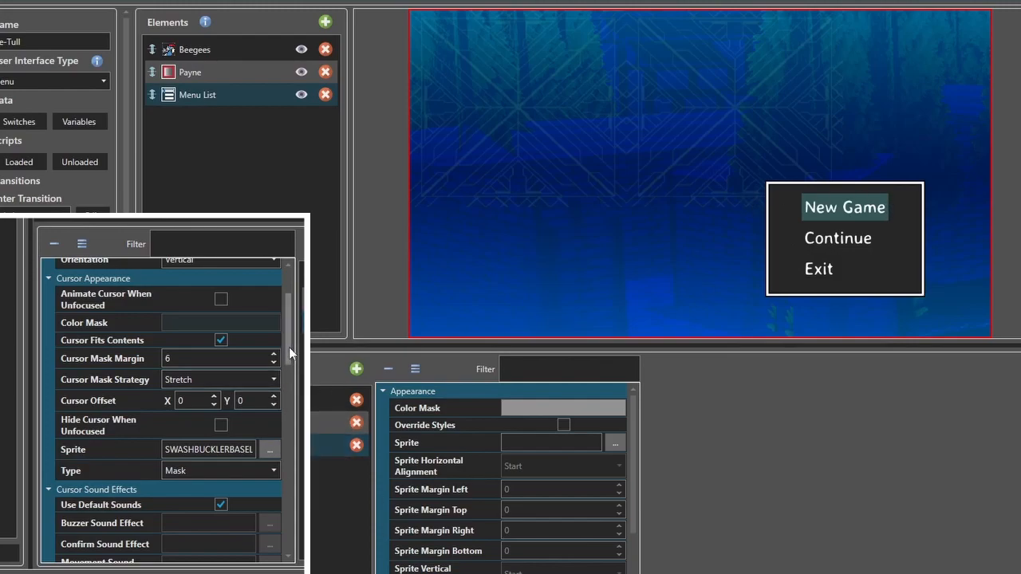
Step: Add a text element to the interface and name it Title
scroll(290, 353, "down", 3)
scroll(290, 354, "up", 5)
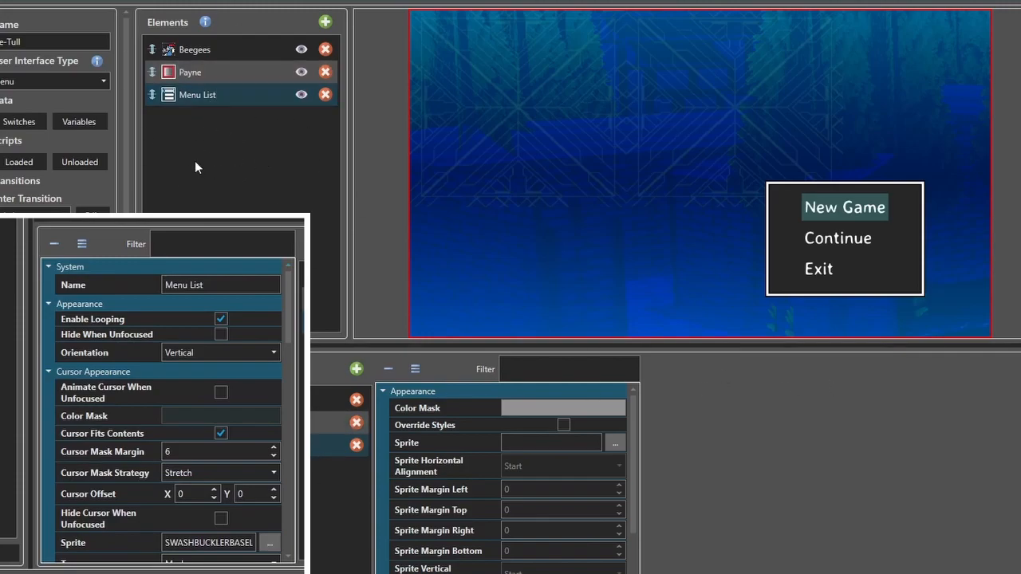
left_click(326, 22)
left_click(374, 96)
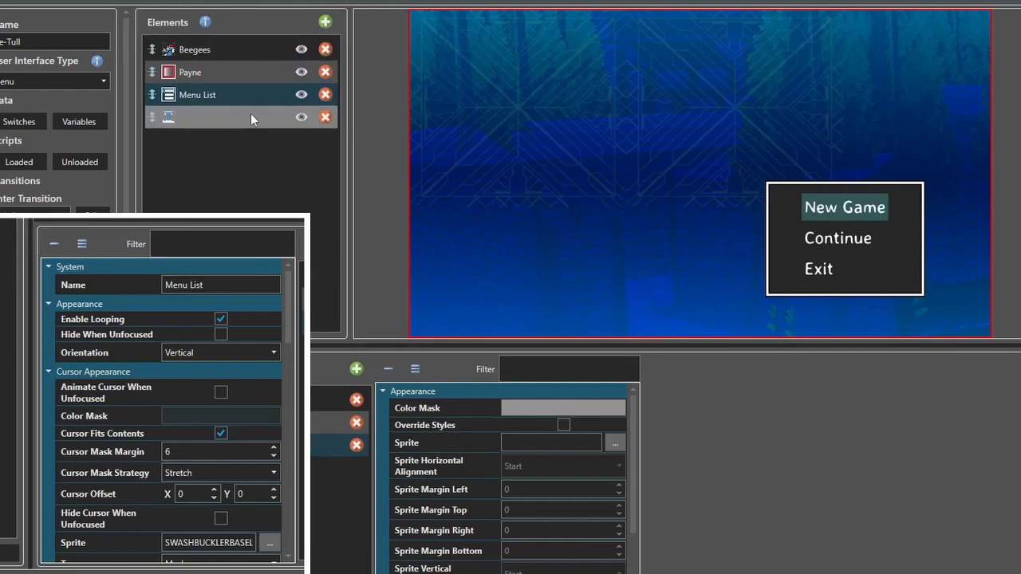
left_click(191, 285)
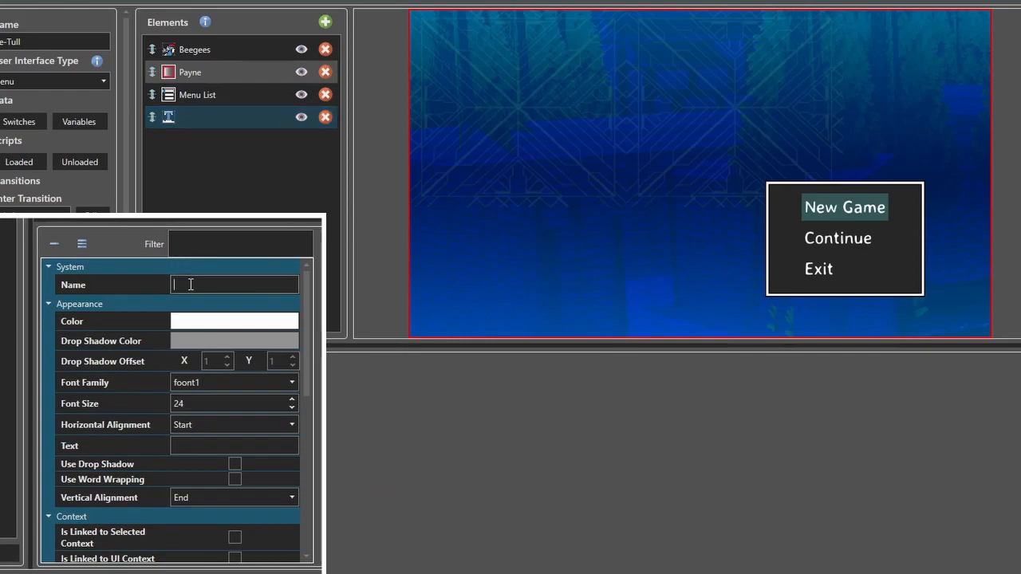
type("Title")
Step: Set the Title element's font size to 88
left_click(197, 445)
double_click(197, 404)
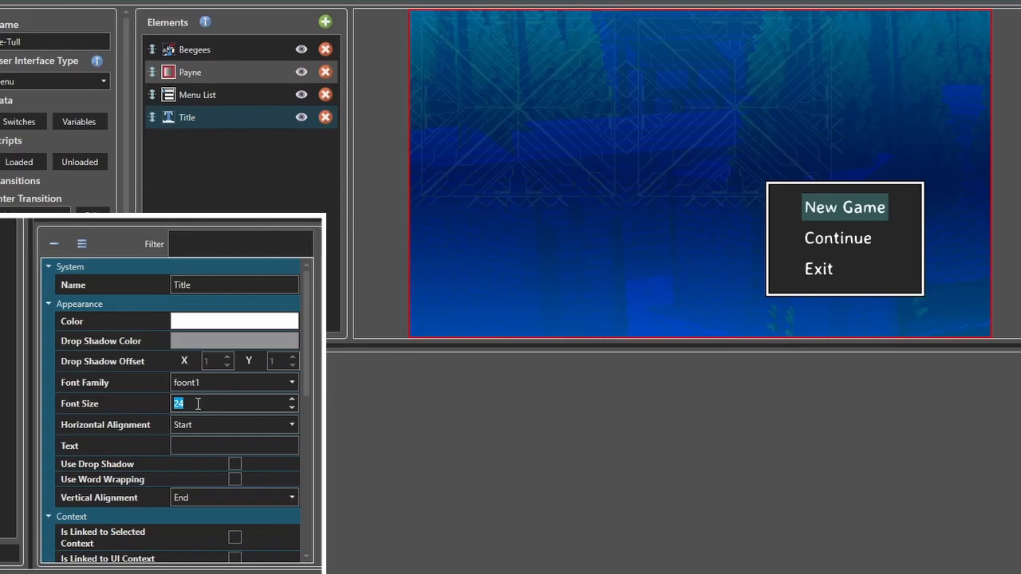
type("88")
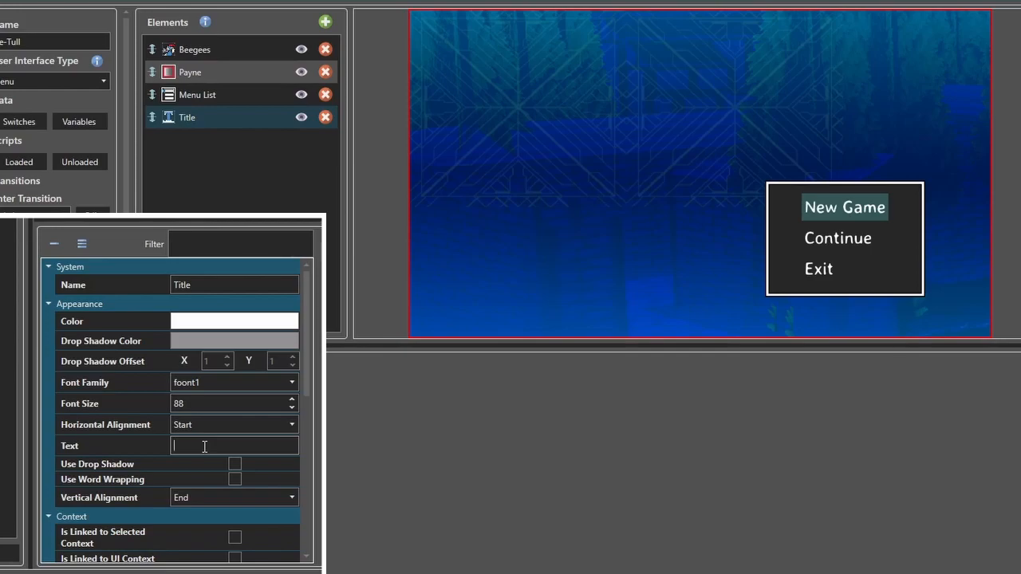
Step: Enter THE GREATEST GAME EVER MADE as the Title element's text
type("THE GREATEST")
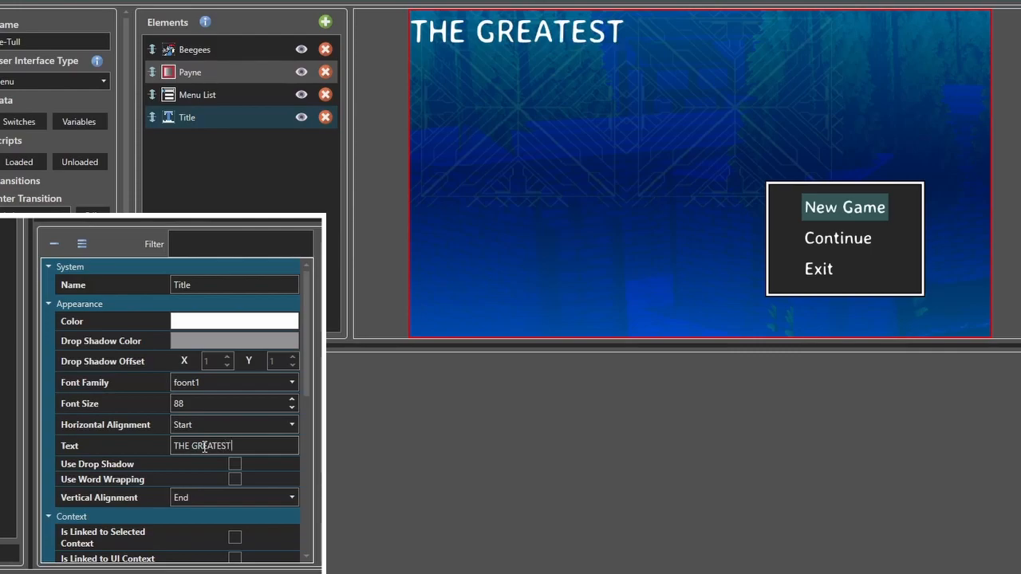
type(" GAME EVER")
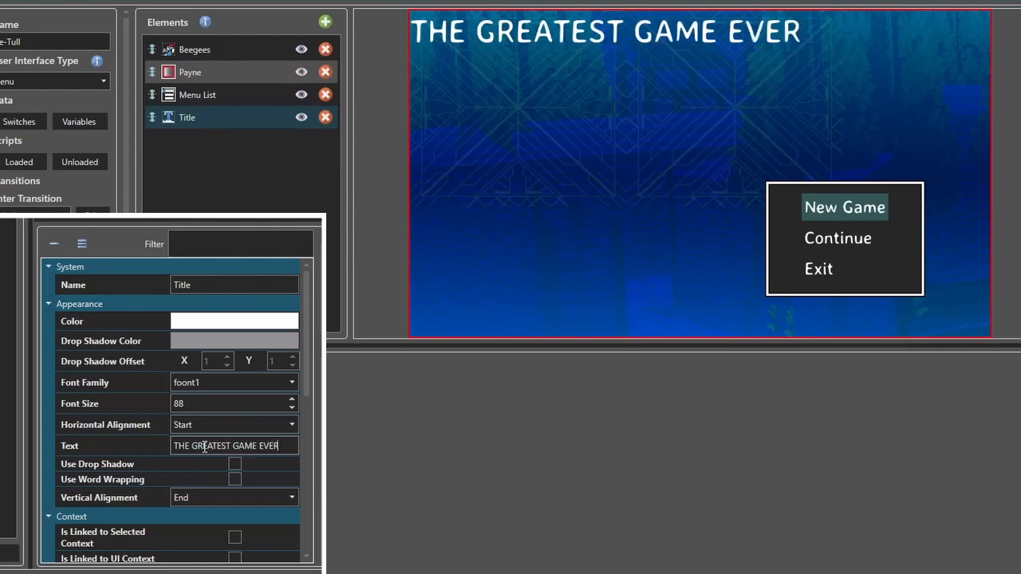
type(" MADE")
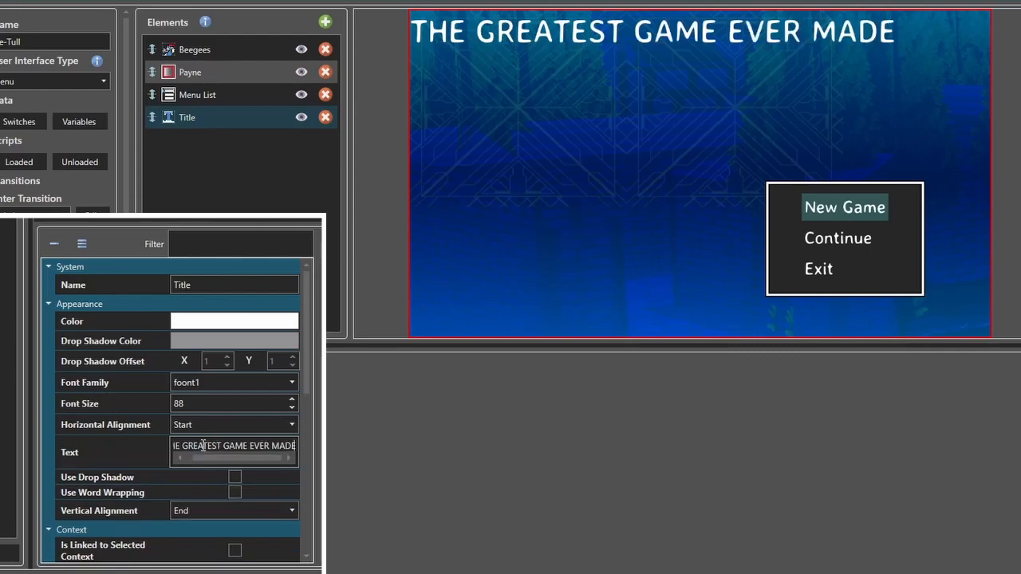
type(" tm")
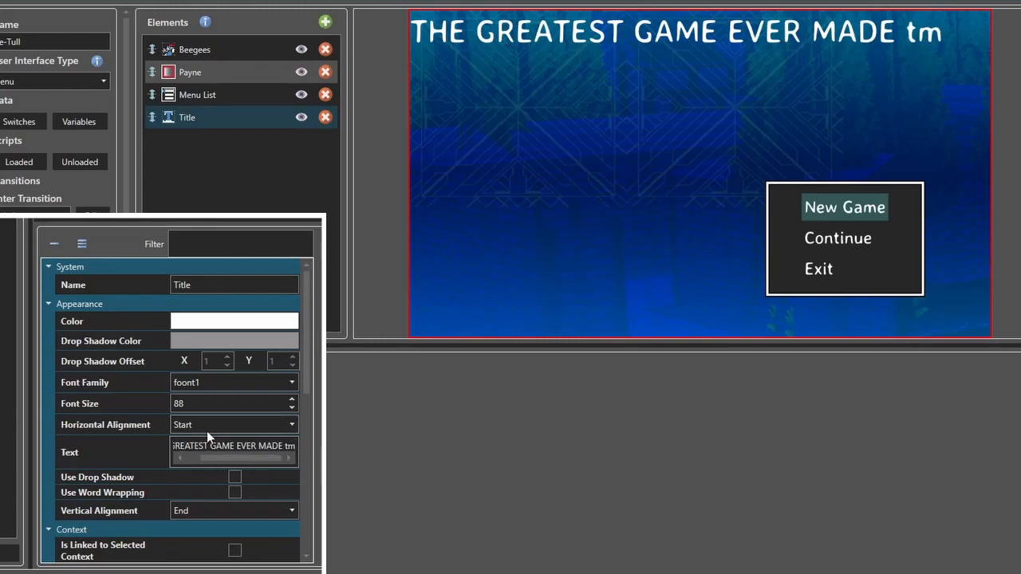
key("BackSpace")
key("BackSpace")
key("BackSpace")
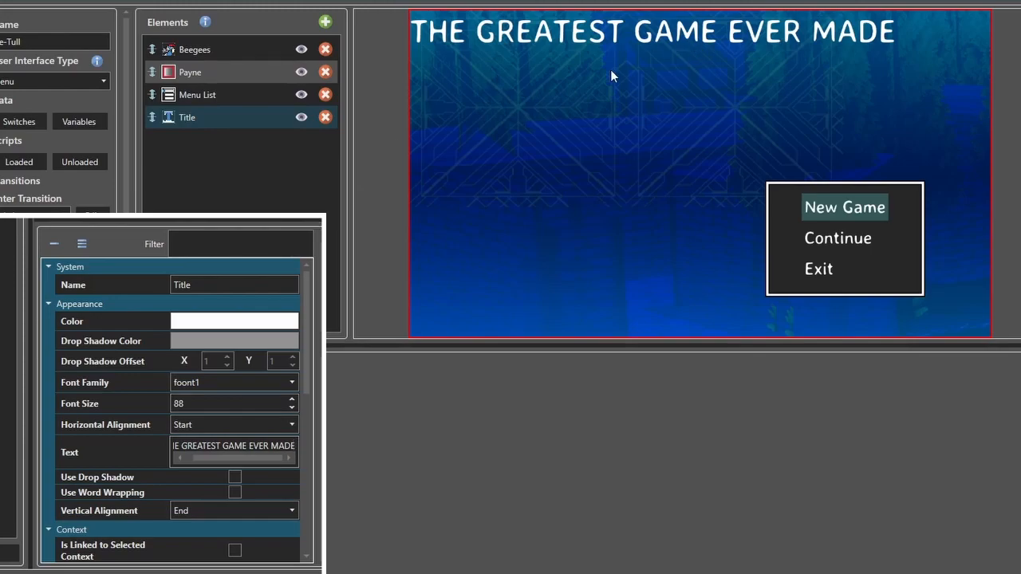
Step: Centre the title horizontally and lower it slightly from the upper edge by increasing its Relative X and Relative Y
scroll(126, 398, "down", 6)
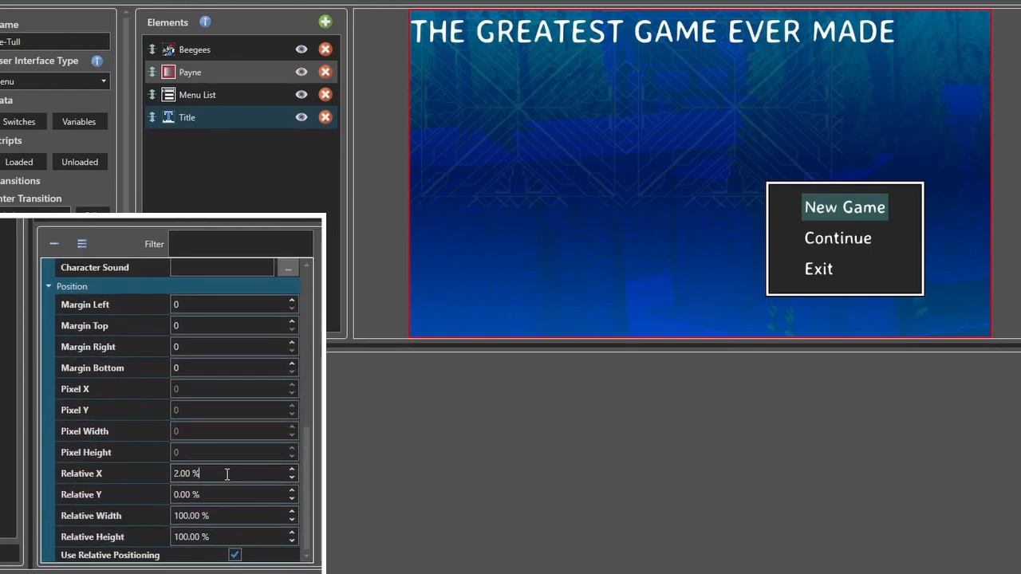
scroll(228, 474, "up", 5)
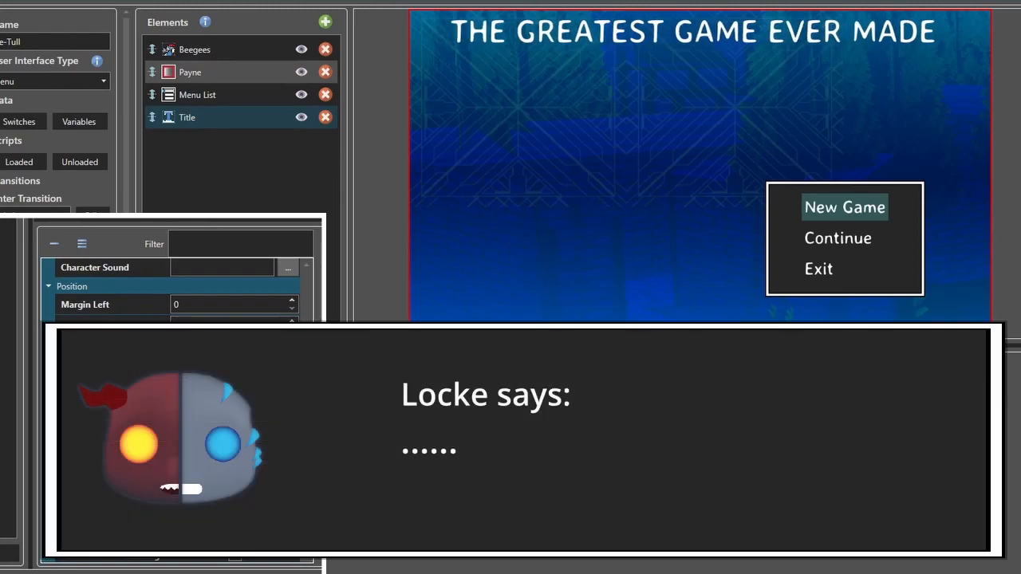
scroll(227, 493, "up", 5)
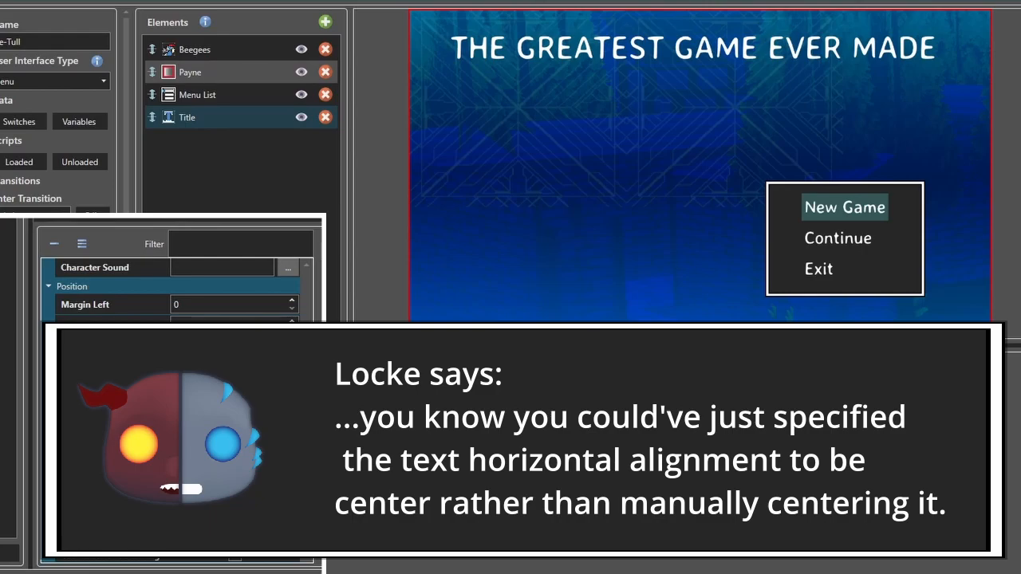
Step: Lower the Title element slightly by setting its Relative Y to 7%
scroll(227, 493, "up", 1)
scroll(228, 493, "up", 1)
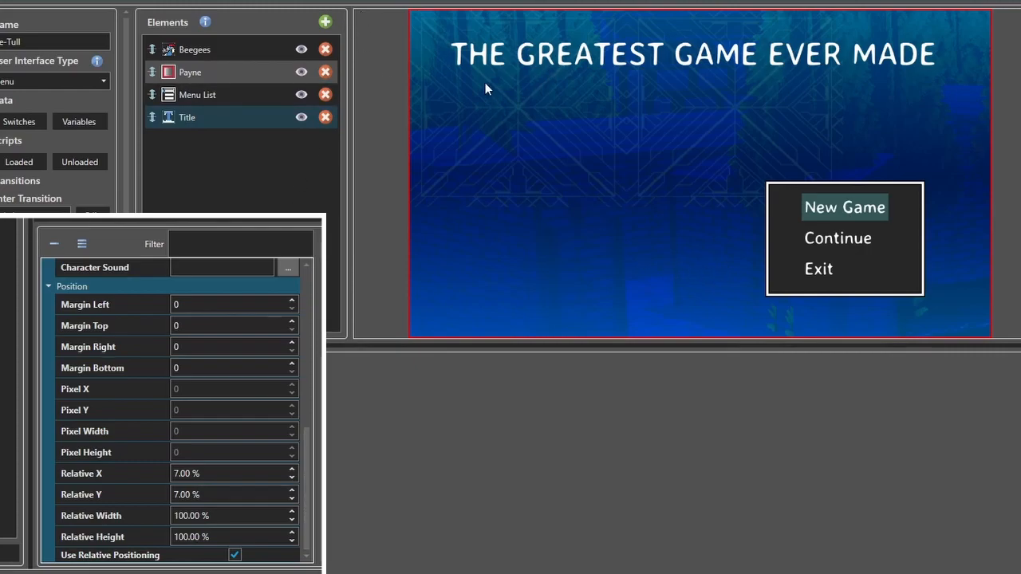
Step: Add a picture element using the image MadeWithRPGAsmall.png and turn off its Stretch to Boundaries option
left_click(325, 22)
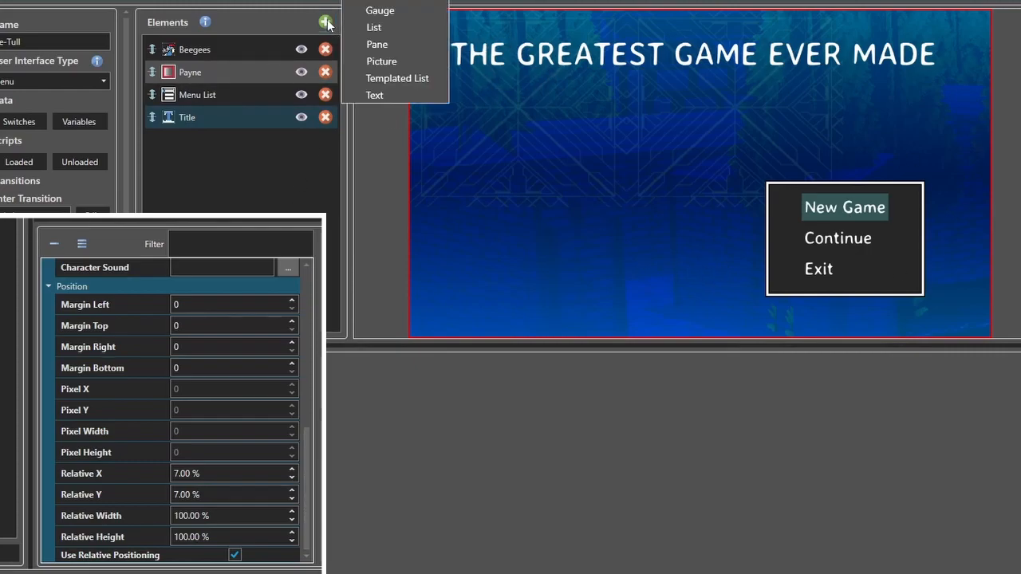
left_click(383, 63)
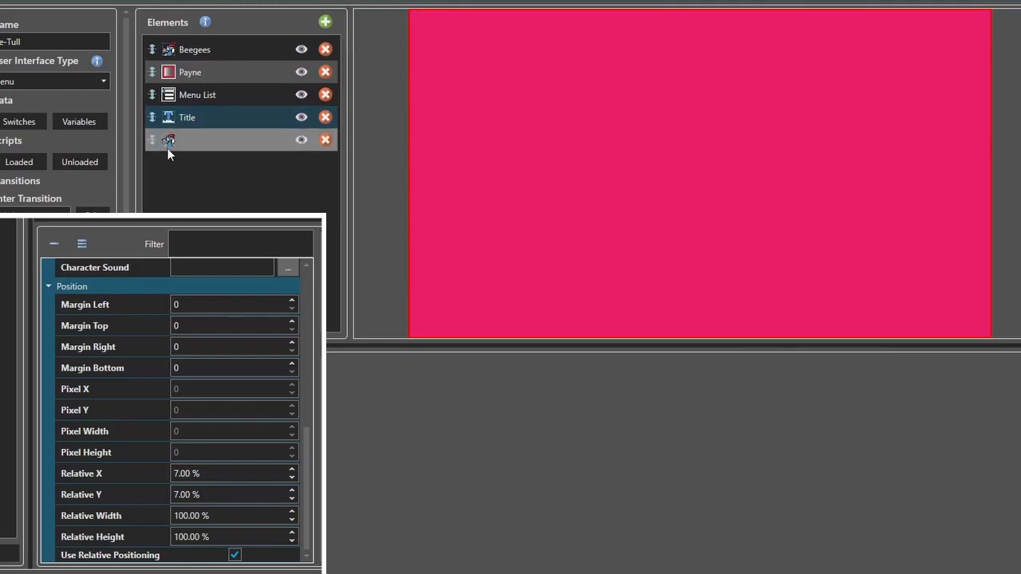
left_click(167, 147)
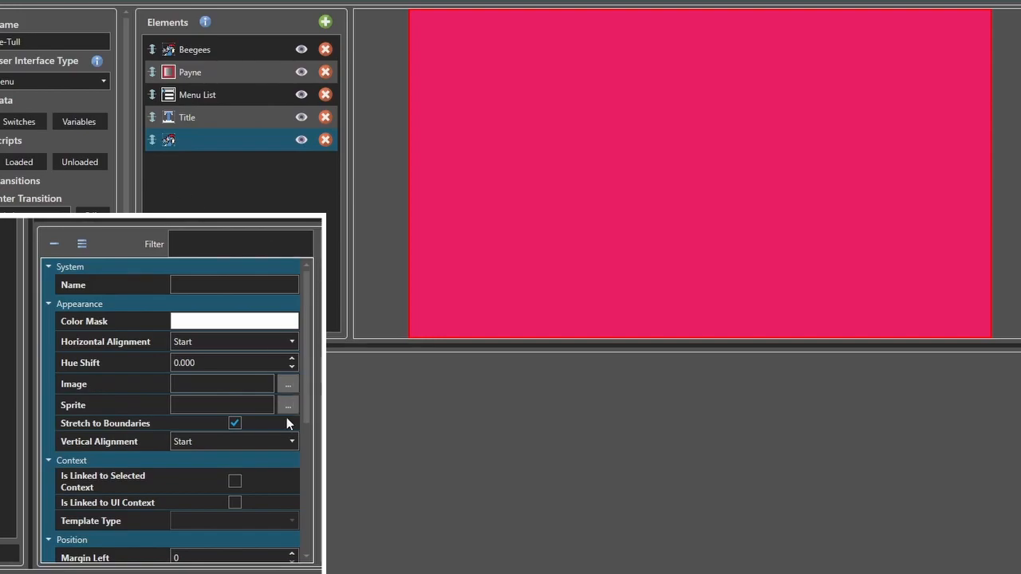
left_click(287, 384)
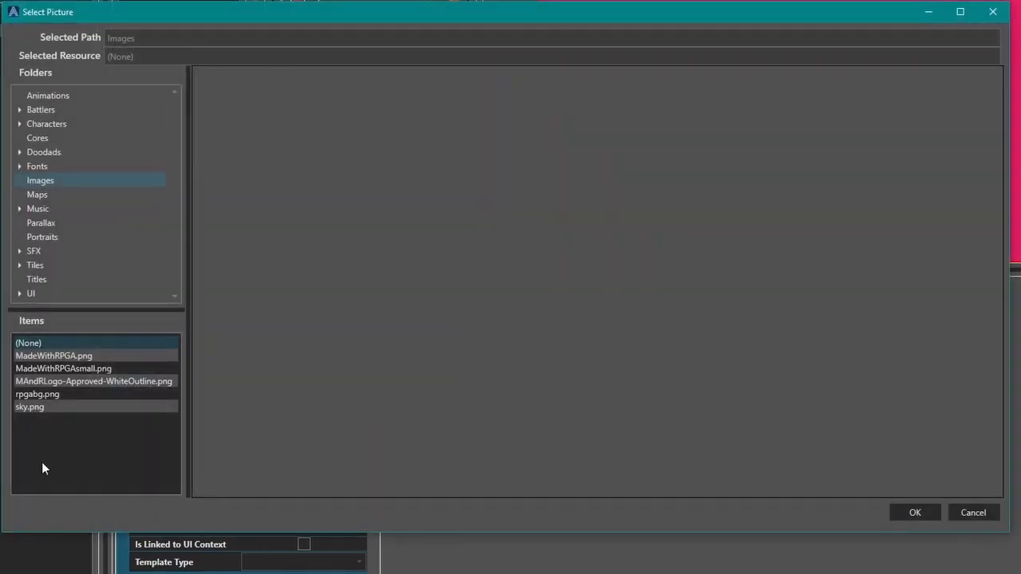
left_click(75, 369)
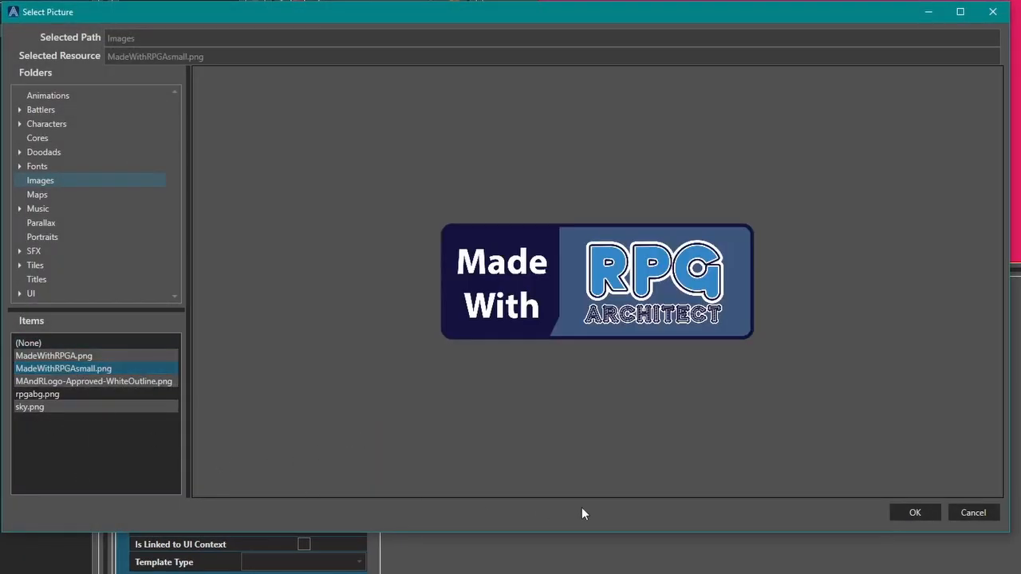
left_click(914, 513)
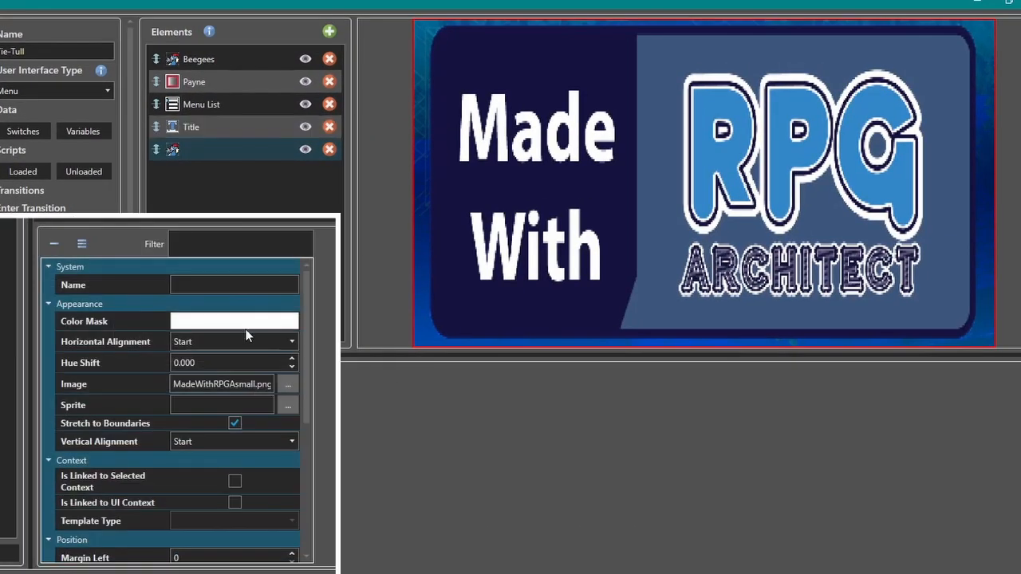
left_click(234, 422)
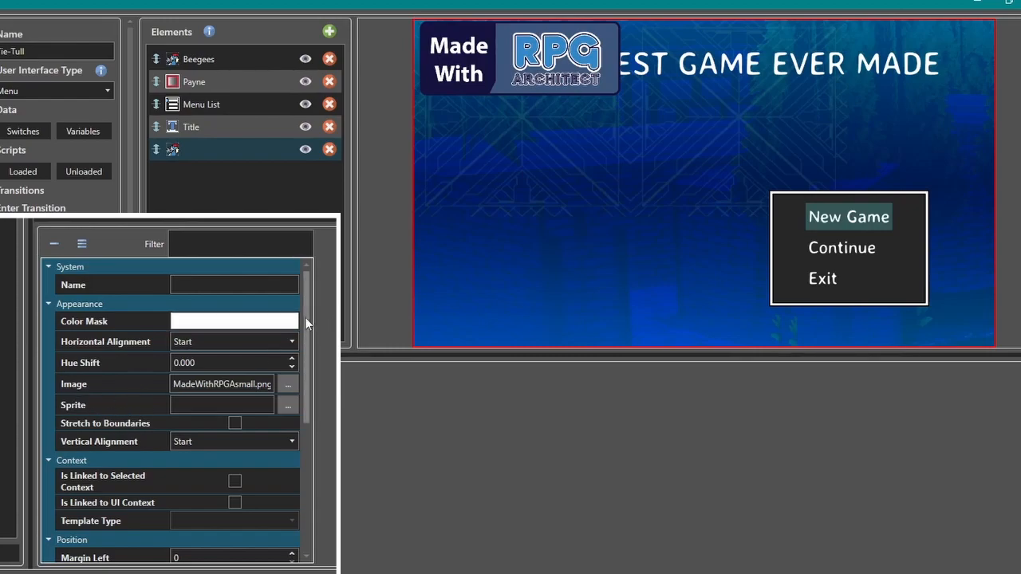
Step: Position the Made With badge at the lower left of the title screen with Relative X 5% and Relative Y 64%
left_click_drag(304, 321, 306, 458)
left_click(226, 492)
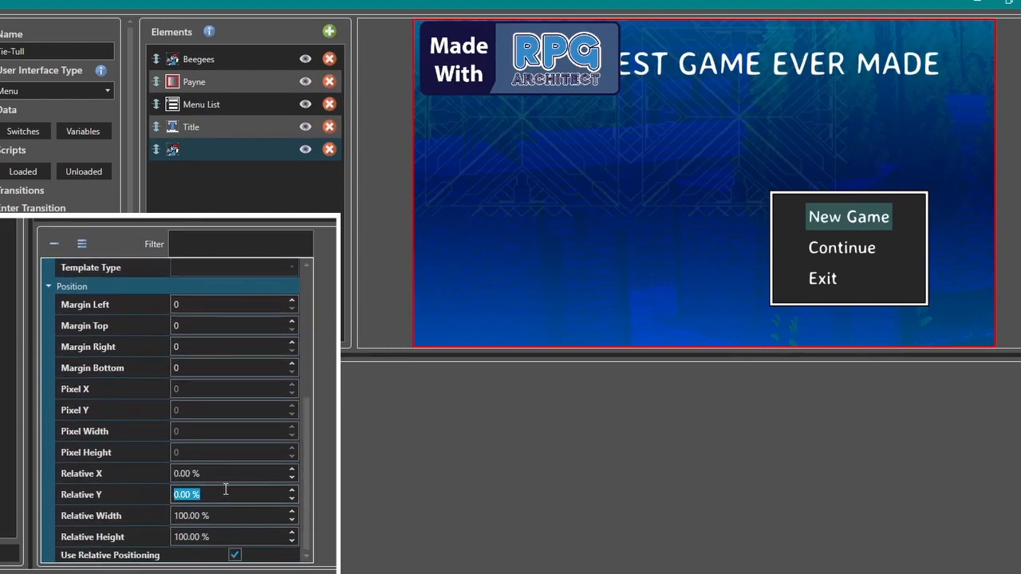
type("60")
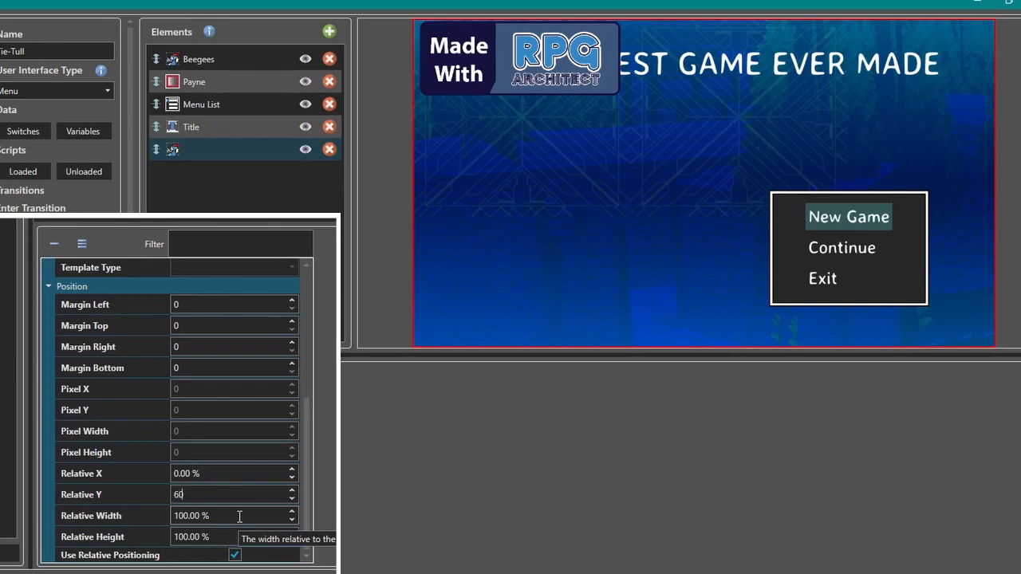
scroll(228, 498, "up", 12)
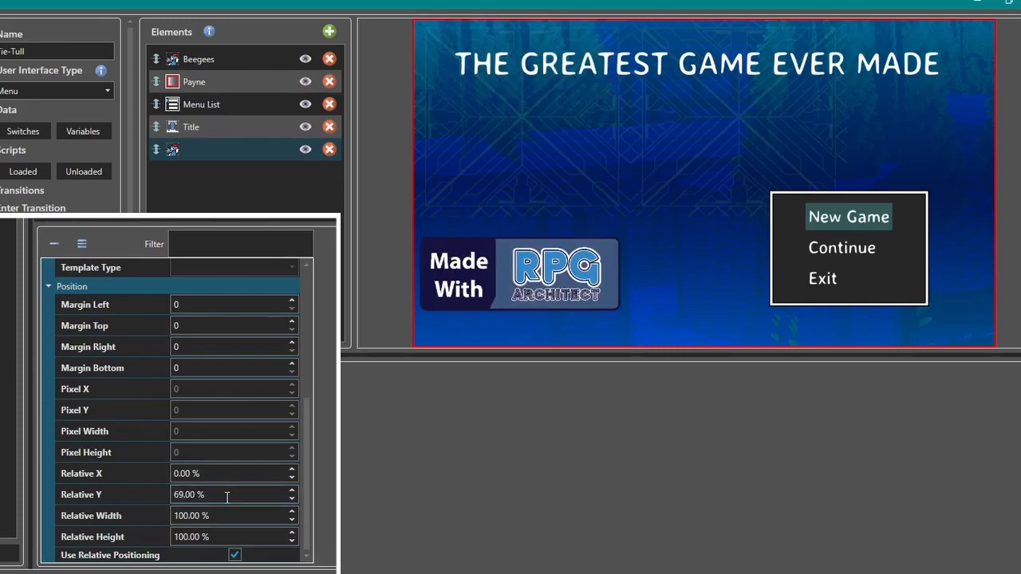
scroll(228, 498, "down", 4)
scroll(227, 497, "down", 4)
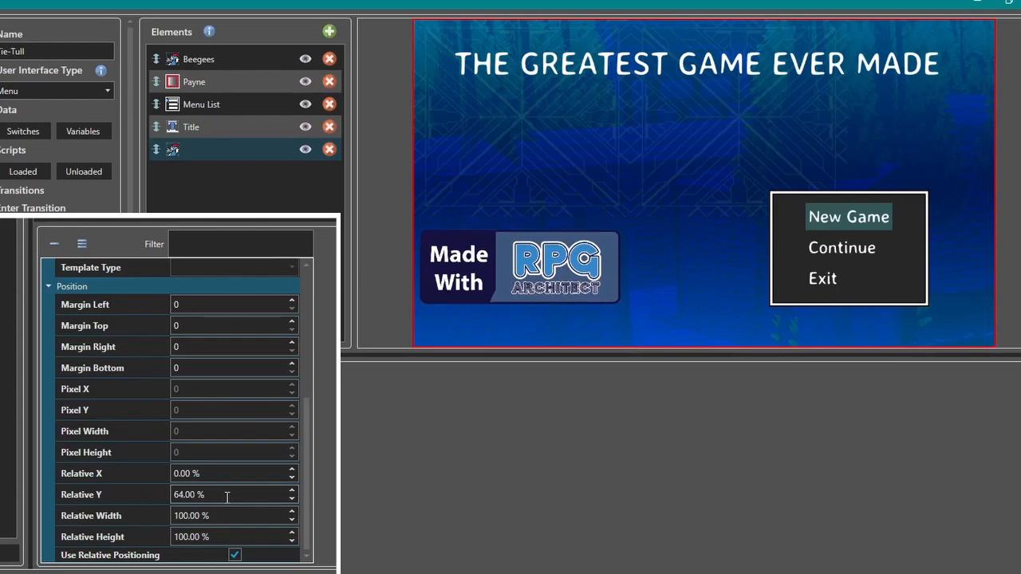
scroll(228, 497, "up", 1)
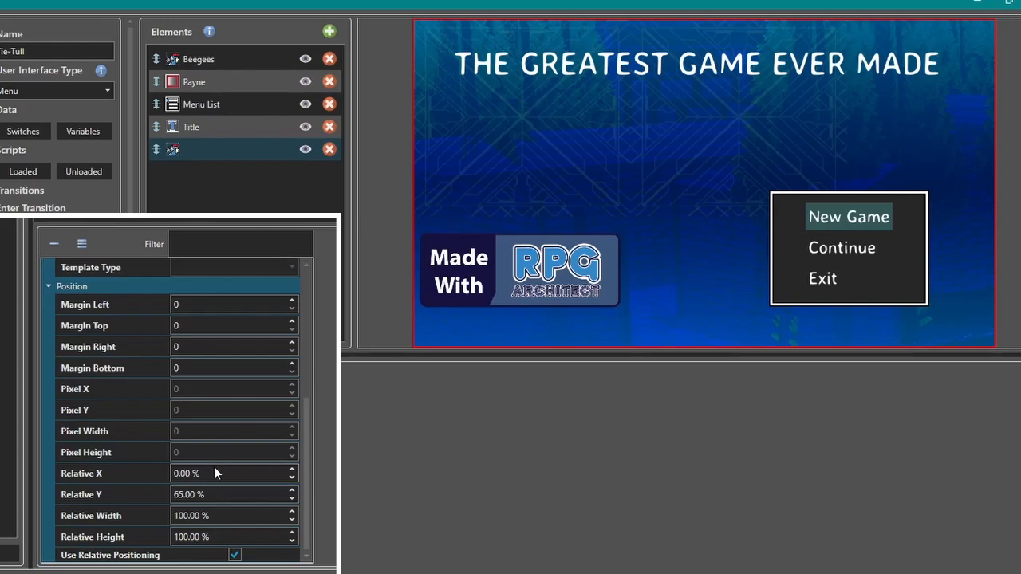
scroll(216, 473, "up", 3)
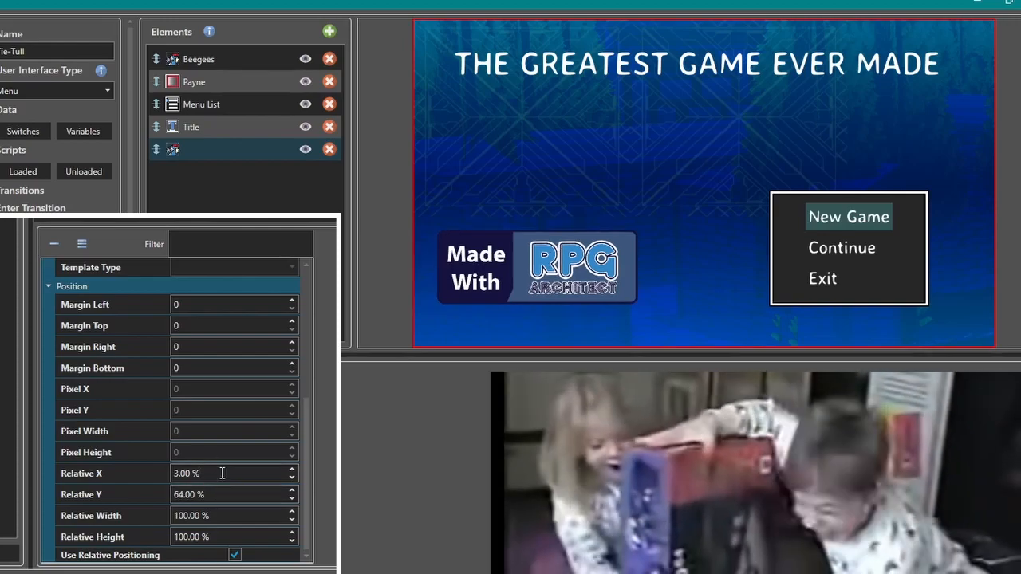
scroll(222, 474, "up", 2)
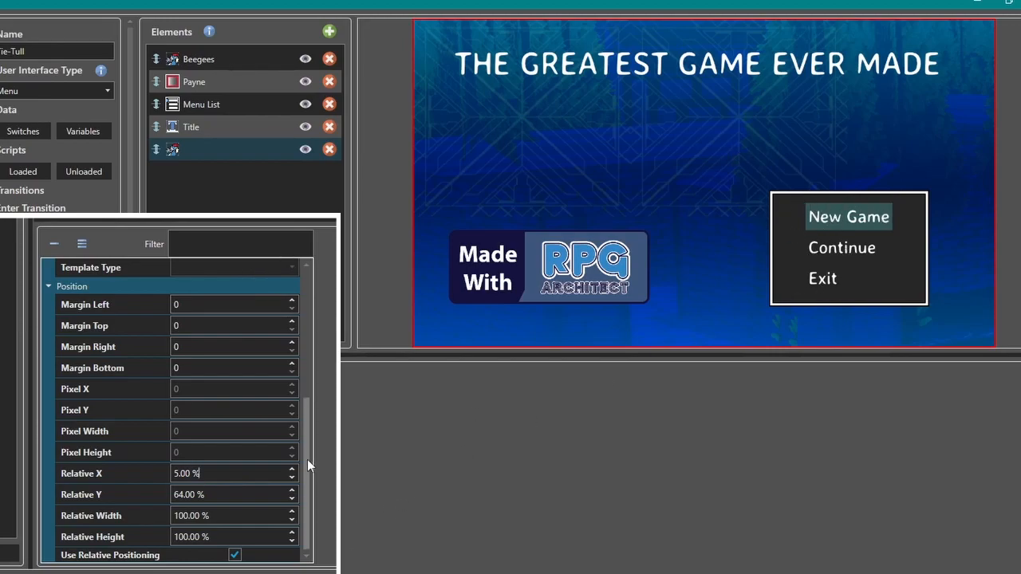
Step: Name the new picture element Made With RPGA
left_click_drag(305, 442, 304, 306)
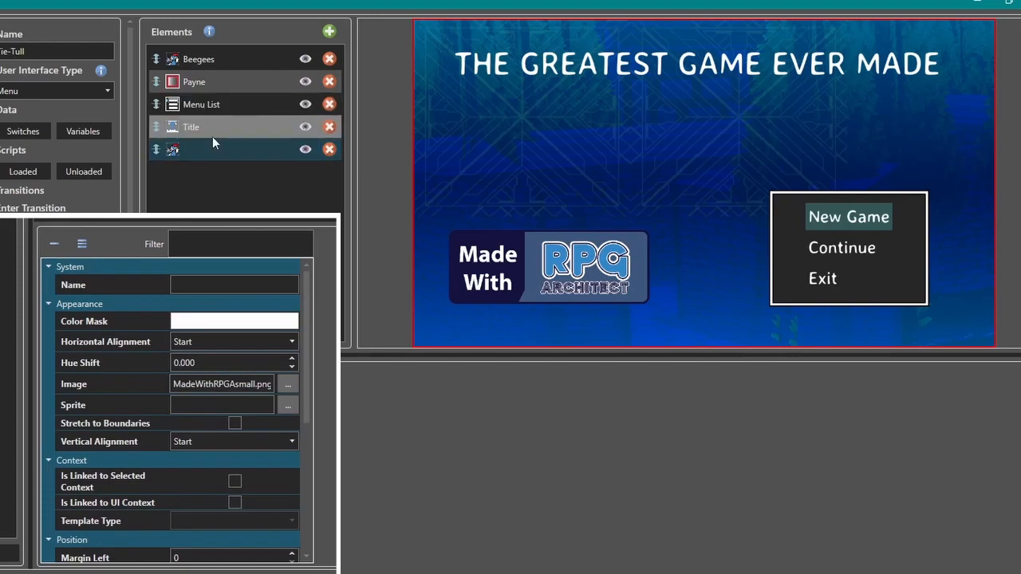
left_click(204, 287)
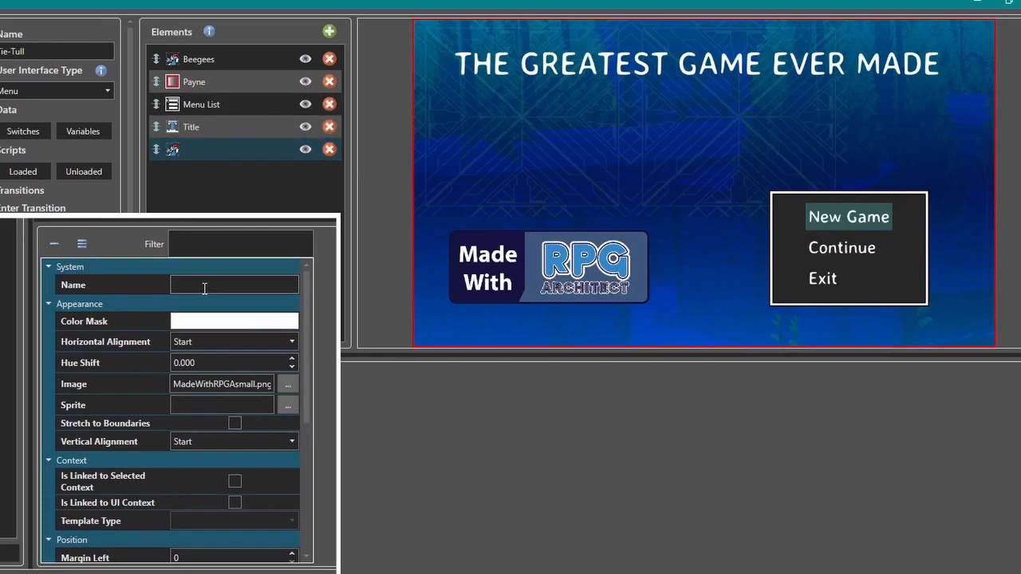
type("Made With RPGA")
Step: Open the Execute script of the New Game item in the Menu List element
left_click(222, 109)
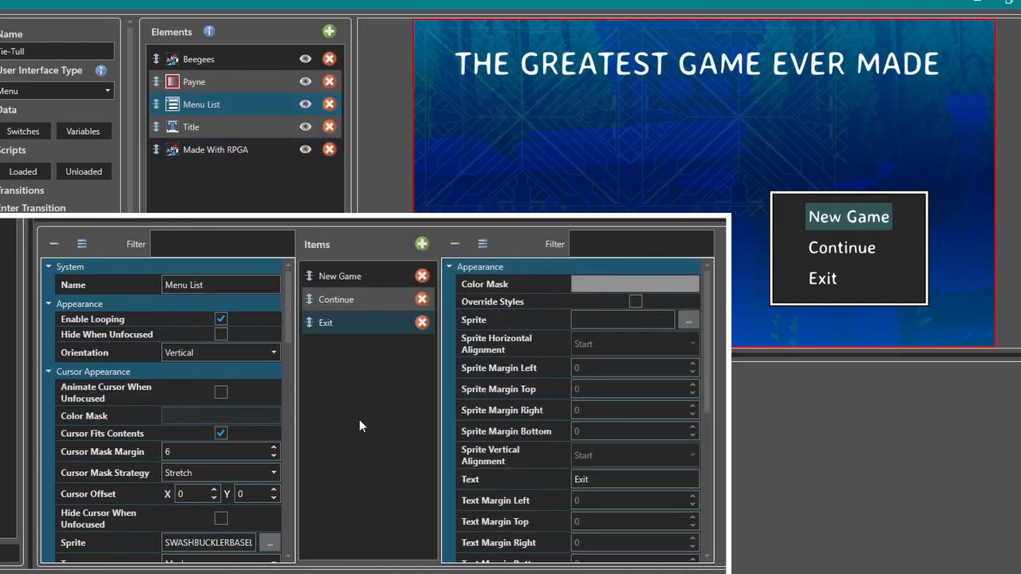
left_click(347, 275)
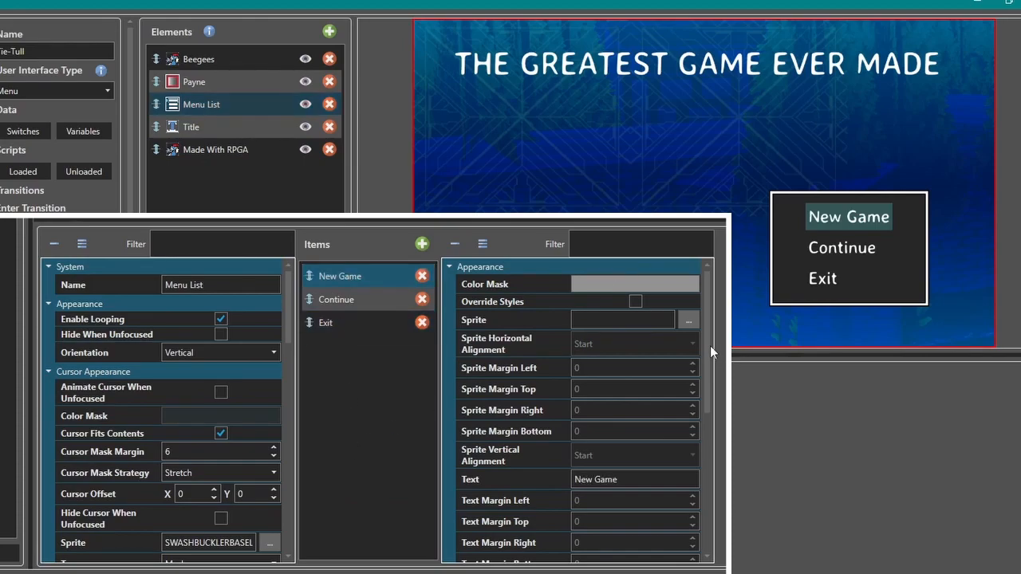
mouse_move(709, 351)
left_mouse_down()
mouse_move(708, 502)
mouse_move(707, 346)
left_mouse_up()
scroll(705, 381, "down", 1)
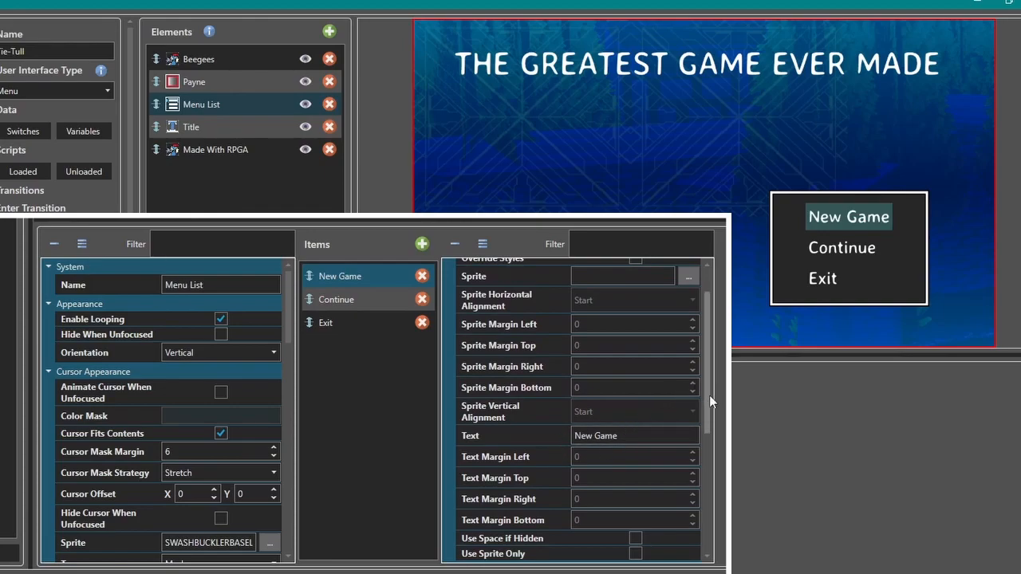
left_click_drag(707, 434, 713, 556)
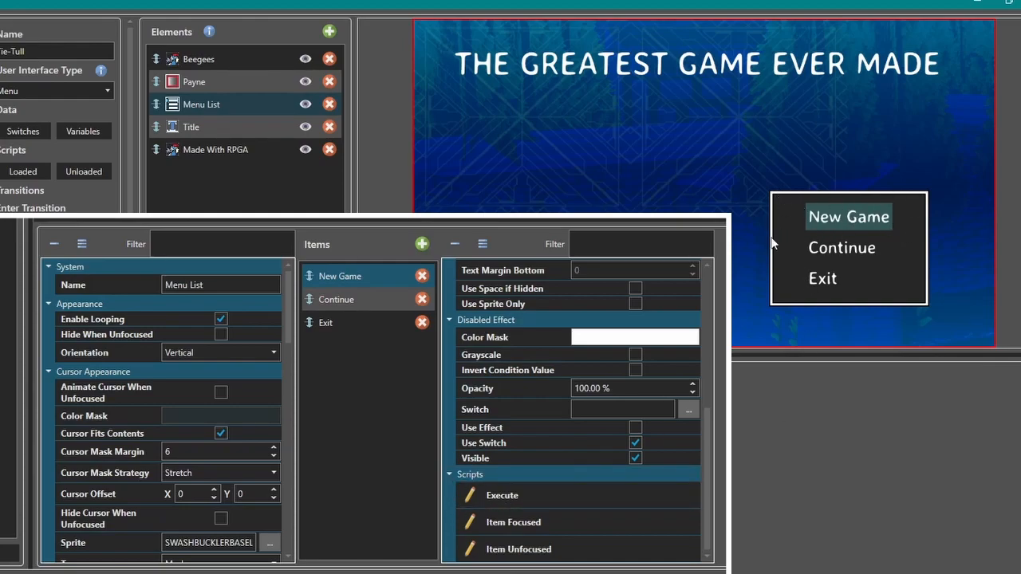
left_click(515, 499)
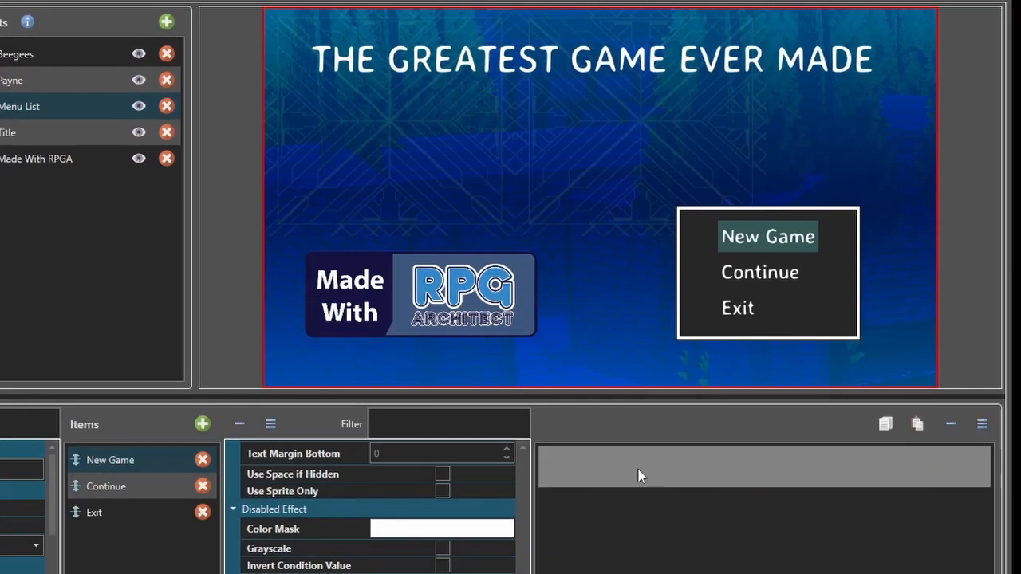
Step: Add the New Game scene command to the empty Execute script, with Use Scene Transition enabled
left_click(633, 477)
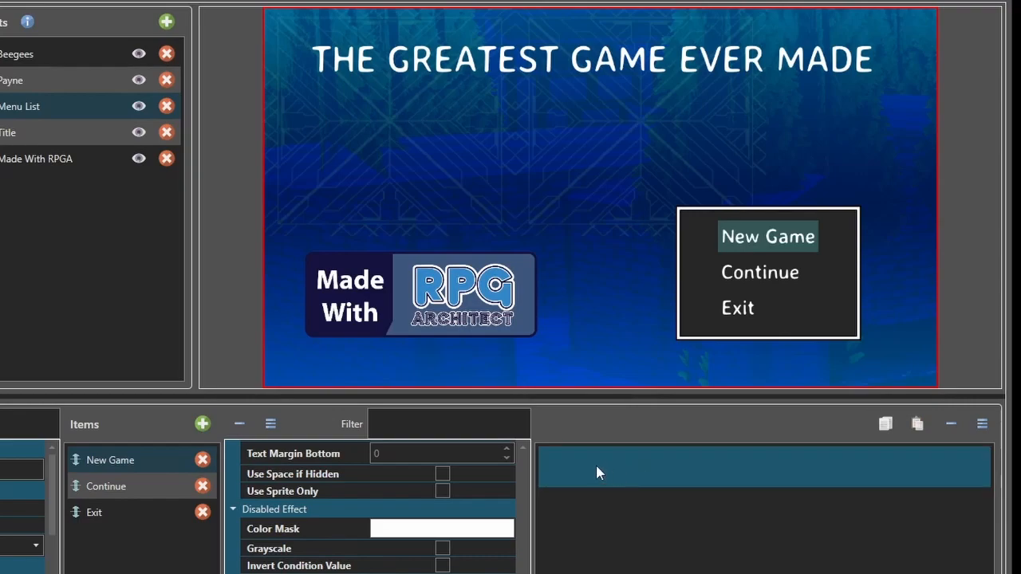
right_click(599, 473)
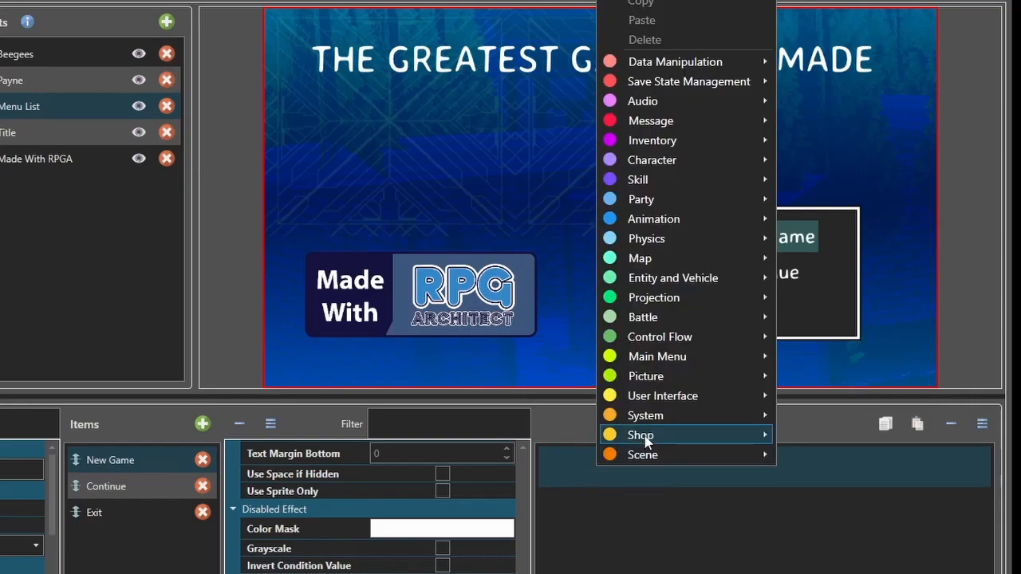
mouse_move(654, 420)
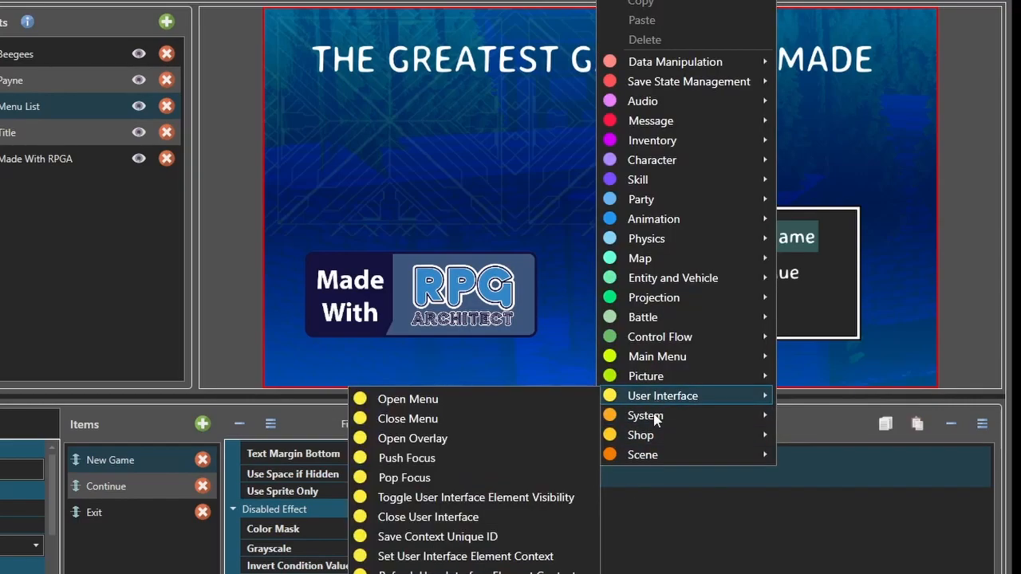
mouse_move(653, 454)
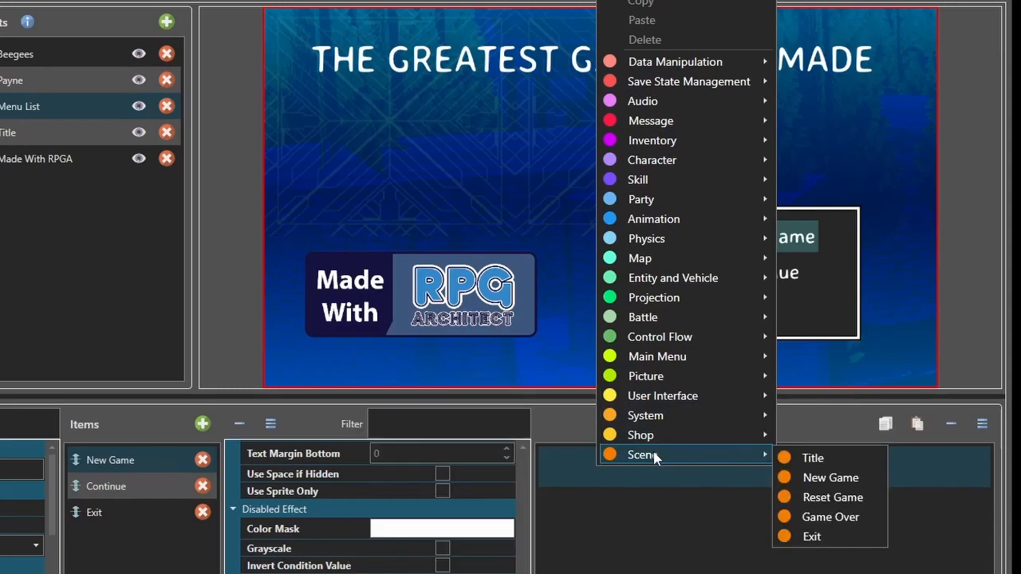
left_click(830, 477)
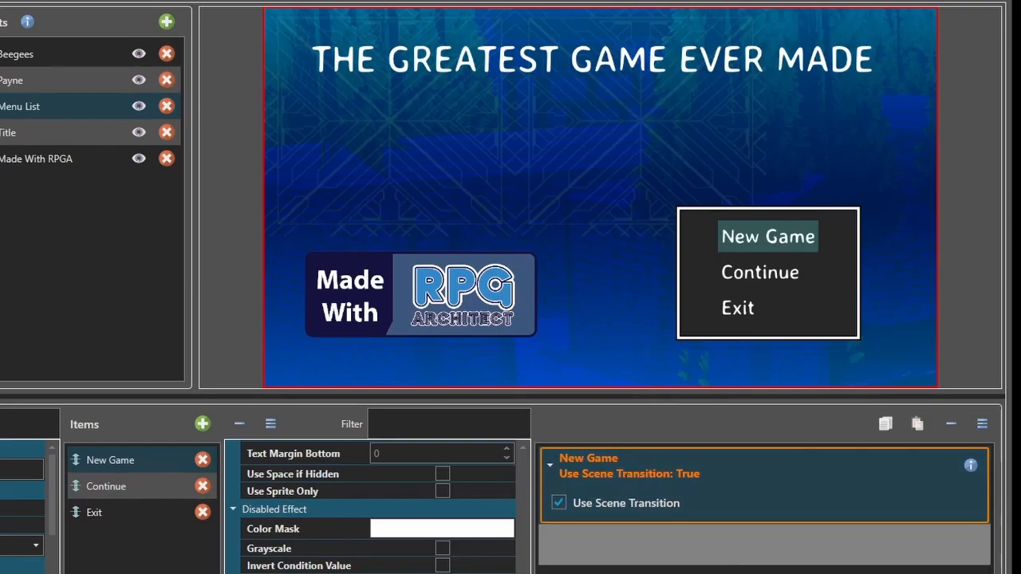
left_click(557, 502)
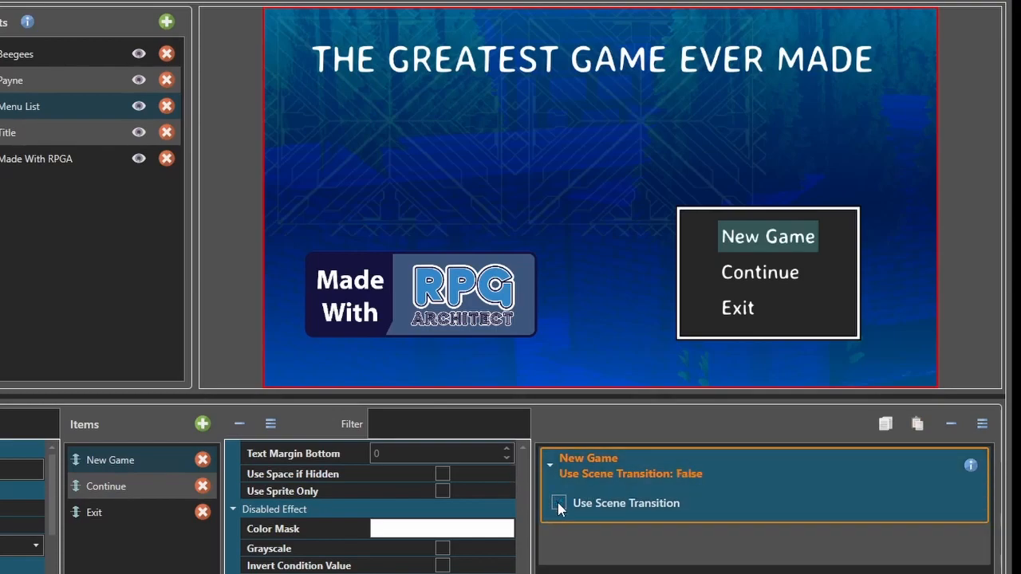
left_click(558, 502)
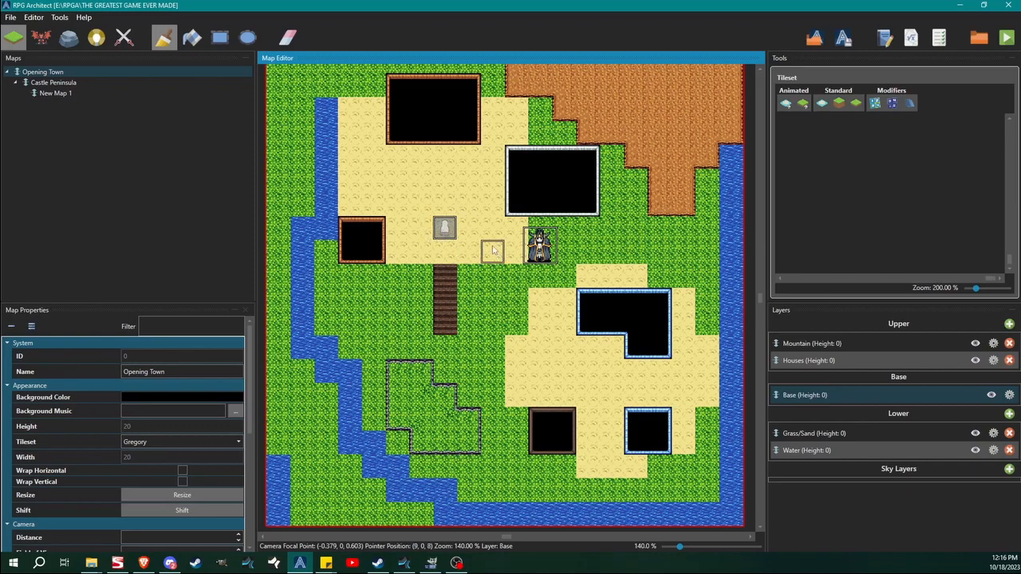
Step: Switch the Opening Town map to entity editing and examine the Set New Game Position option for the sand tile directly above the brown stairs
left_click(40, 37)
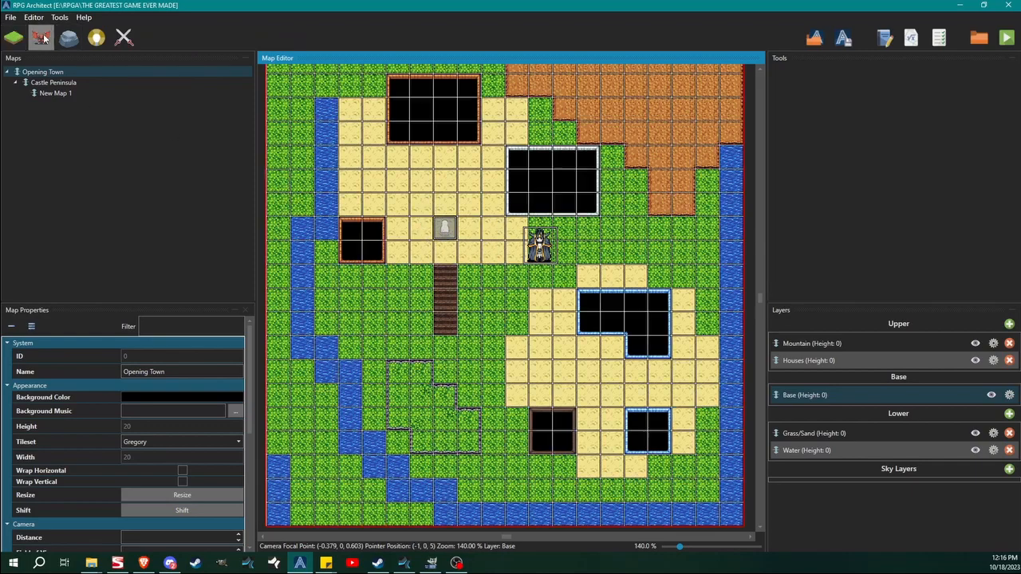
right_click(478, 233)
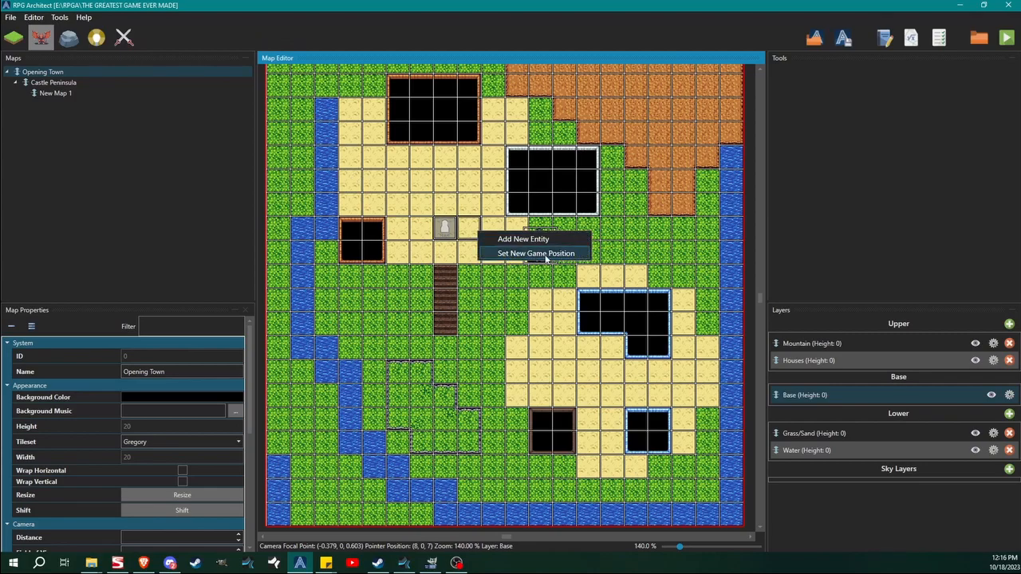
left_click(44, 39)
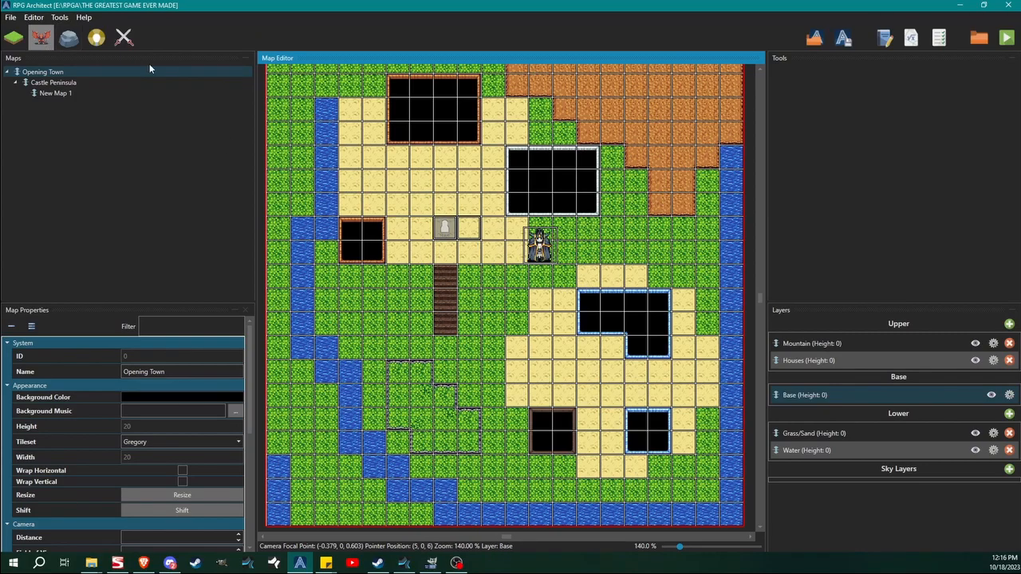
right_click(445, 243)
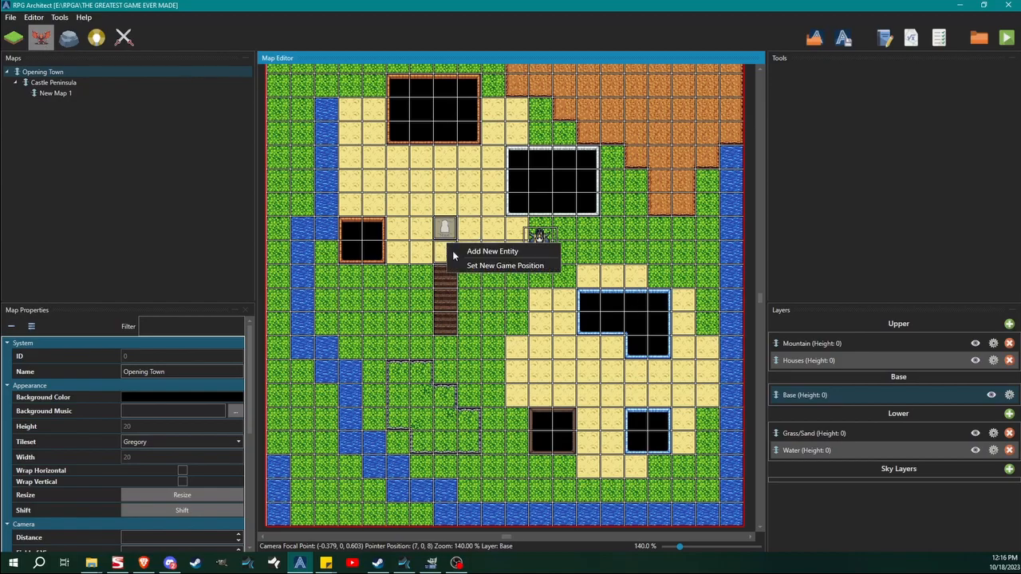
left_click(500, 267)
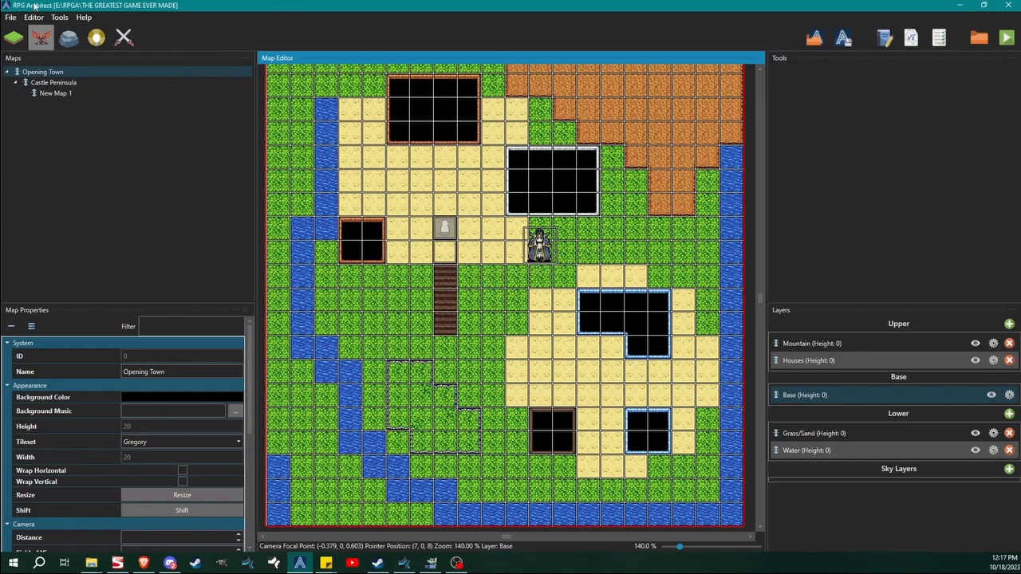
Step: Open the Title settings in the database's System section and set the title Menu to Tie-Tull
left_click(59, 16)
left_click(79, 31)
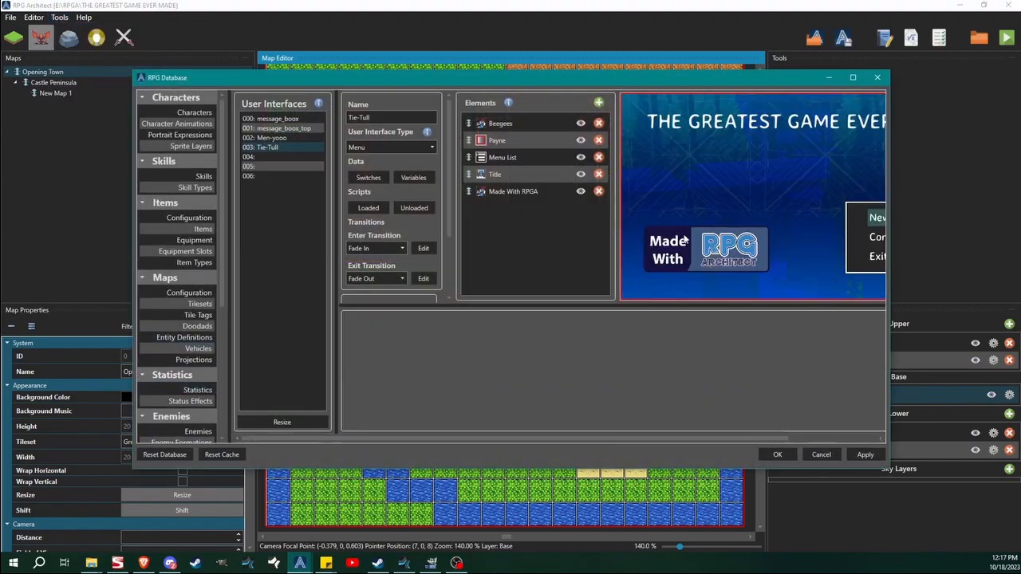
double_click(540, 84)
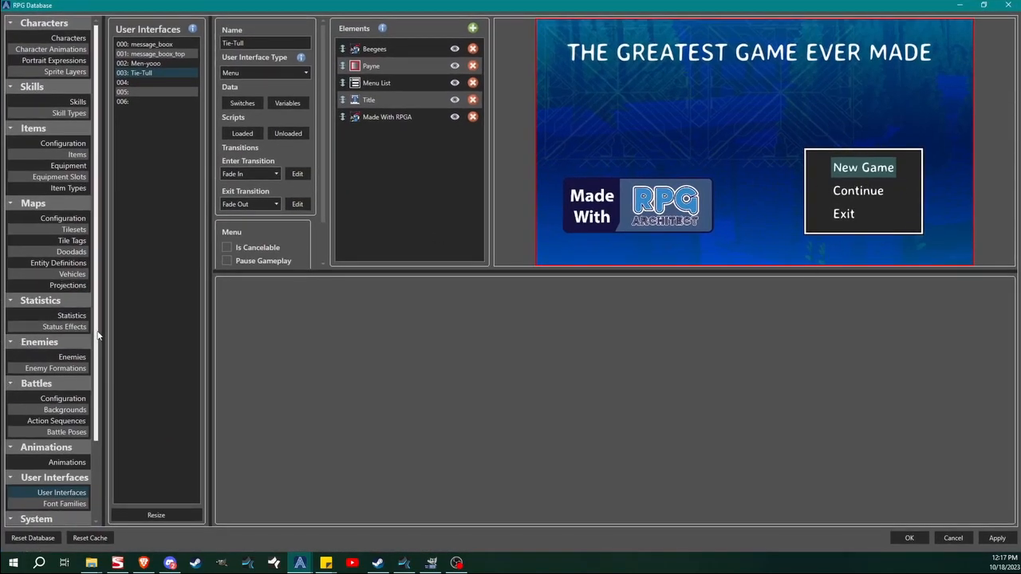
scroll(79, 439, "down", 2)
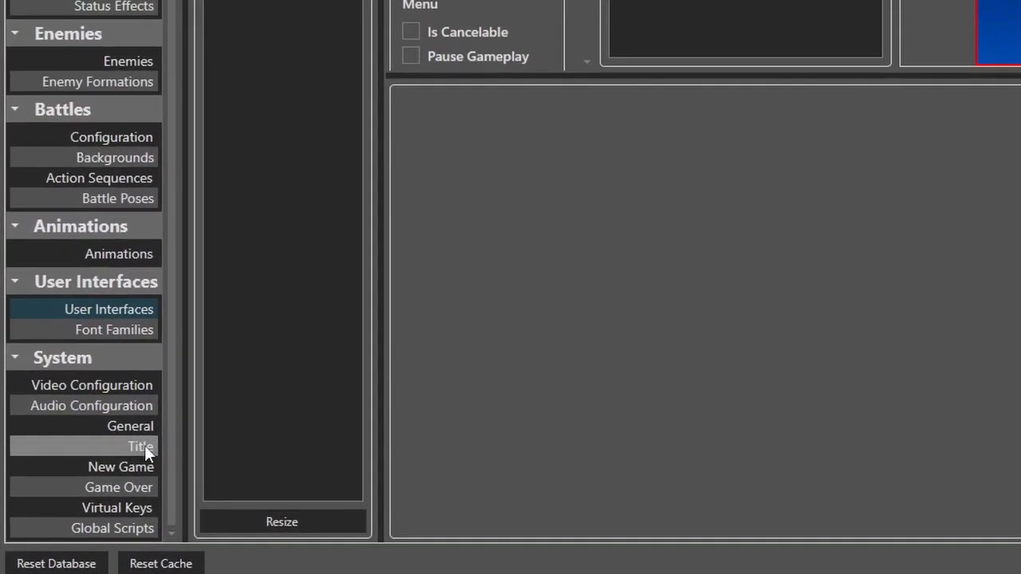
left_click(74, 474)
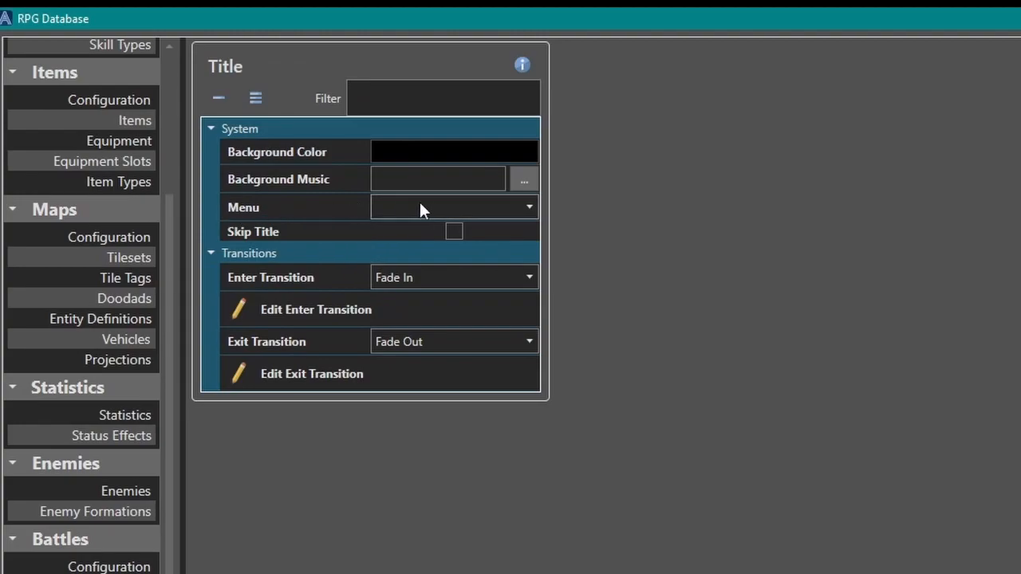
left_click(510, 214)
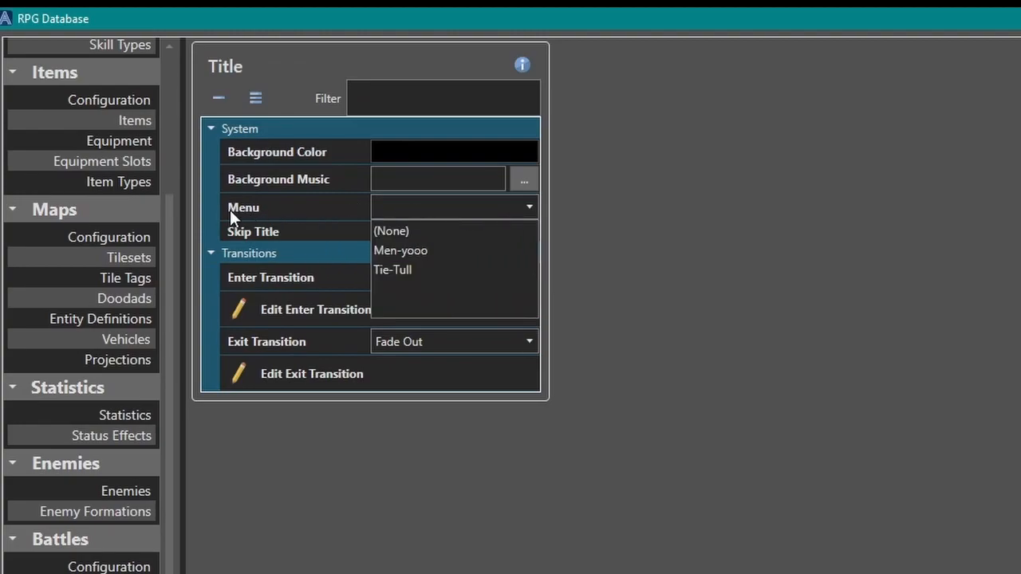
left_click(401, 250)
left_click(413, 209)
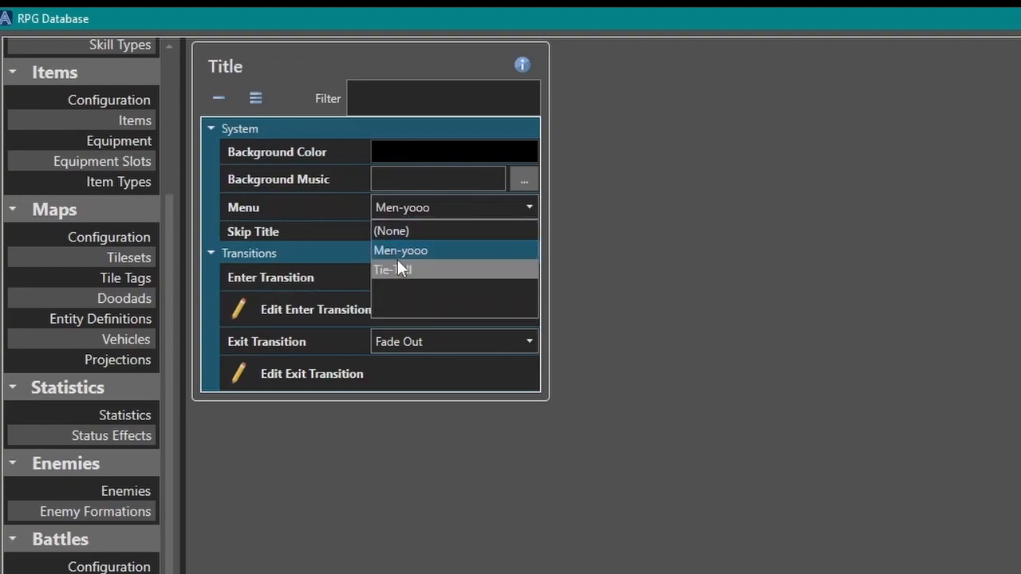
left_click(402, 271)
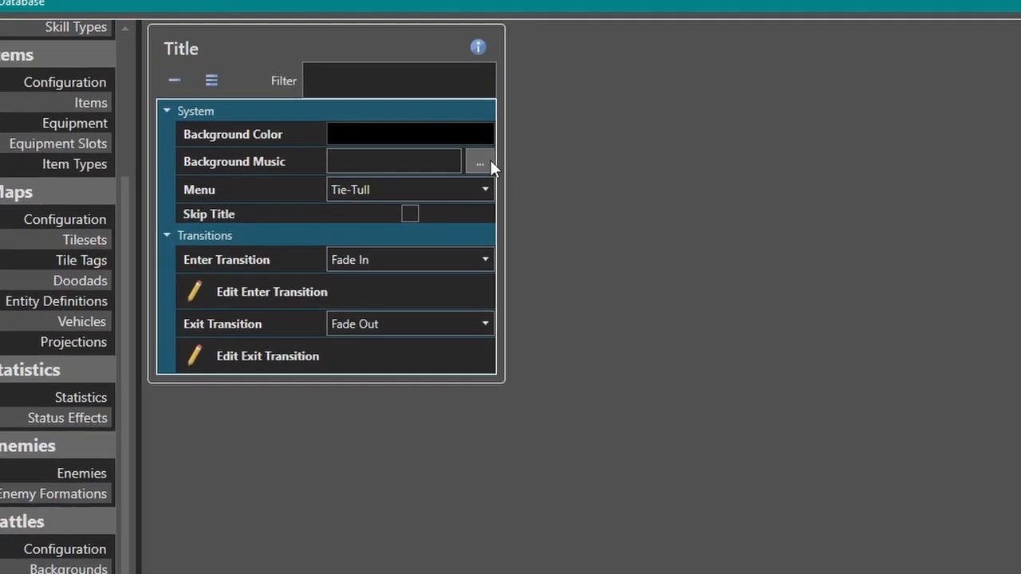
Step: Choose World Travelers.ogg from the Bit by Bit Sound 16-Bit Overworld folder as the title's background music
left_click(483, 163)
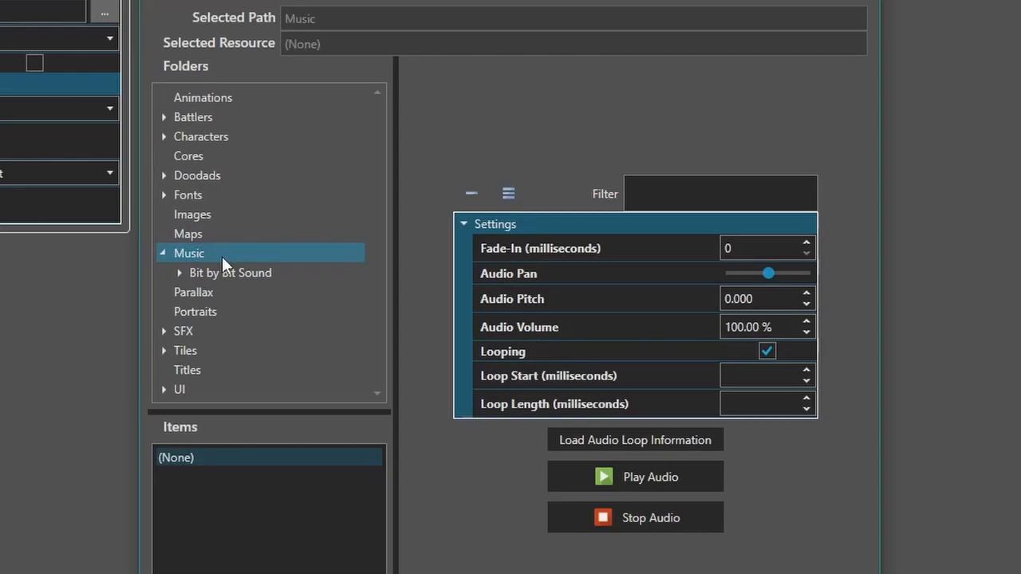
double_click(235, 276)
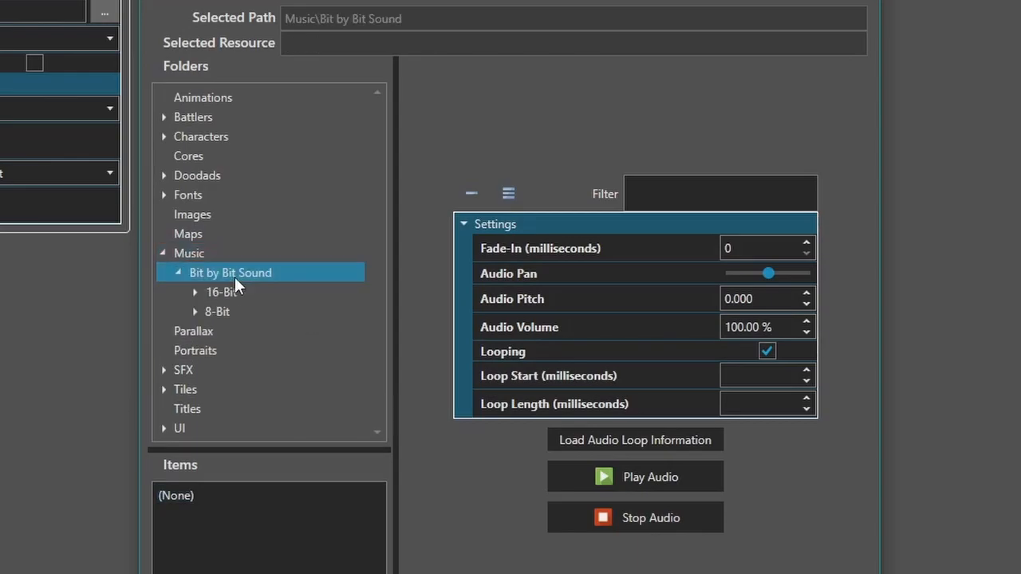
double_click(233, 293)
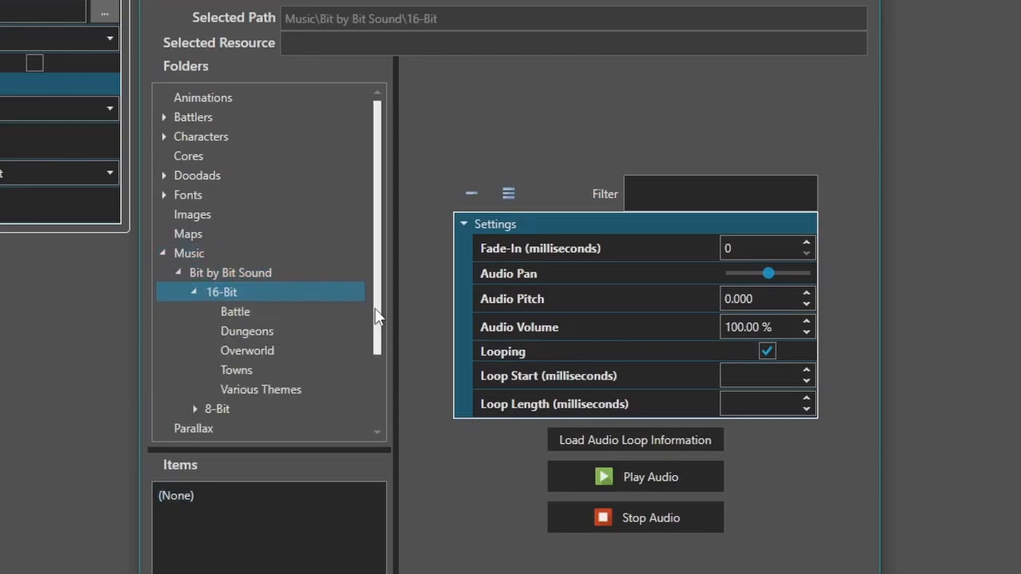
left_click_drag(377, 315, 381, 383)
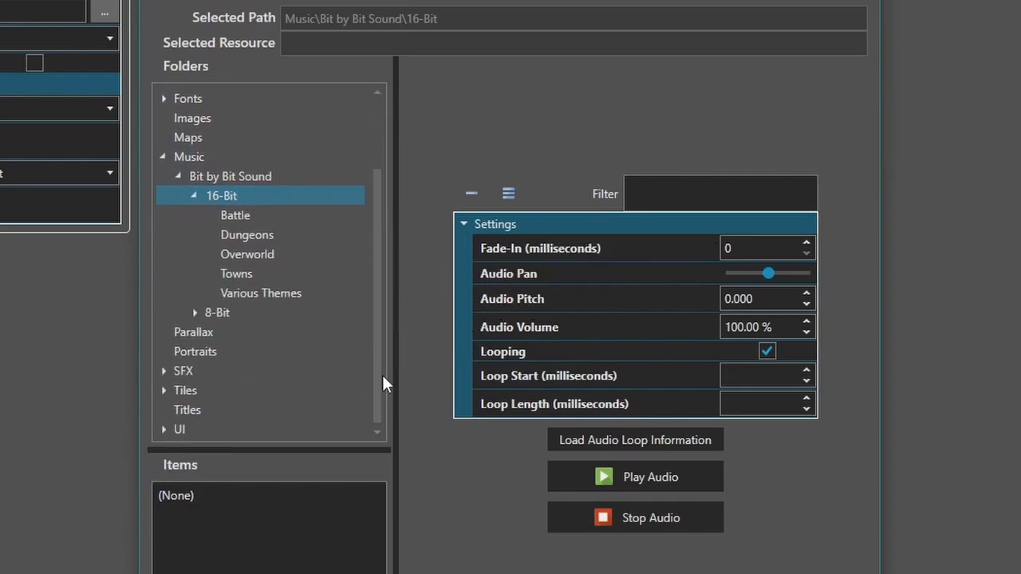
left_click(289, 254)
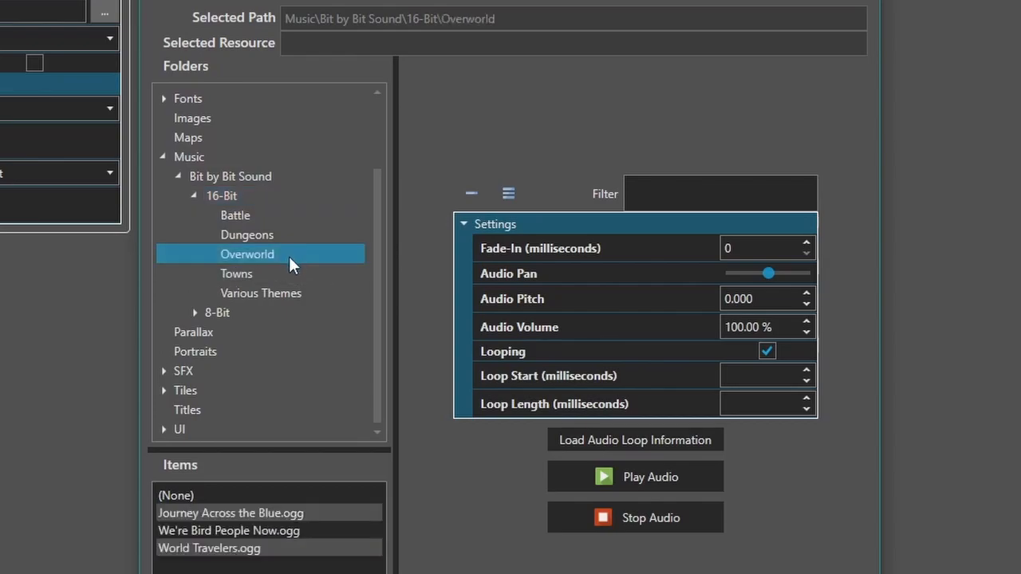
left_click(292, 274)
left_click(275, 254)
left_click(227, 548)
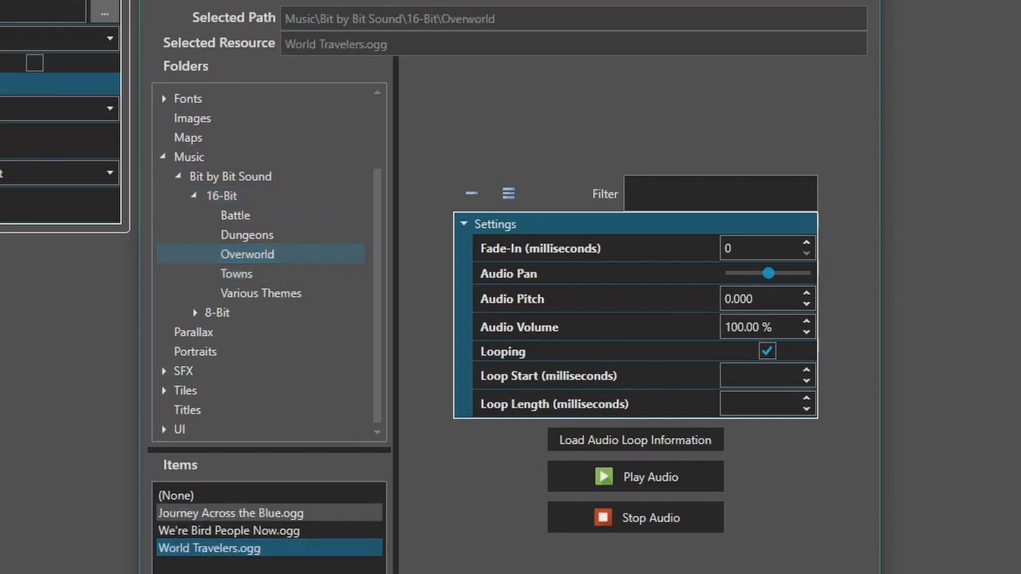
Step: Try an audio volume of 80 for the title music and reset it to 100
left_click(782, 333)
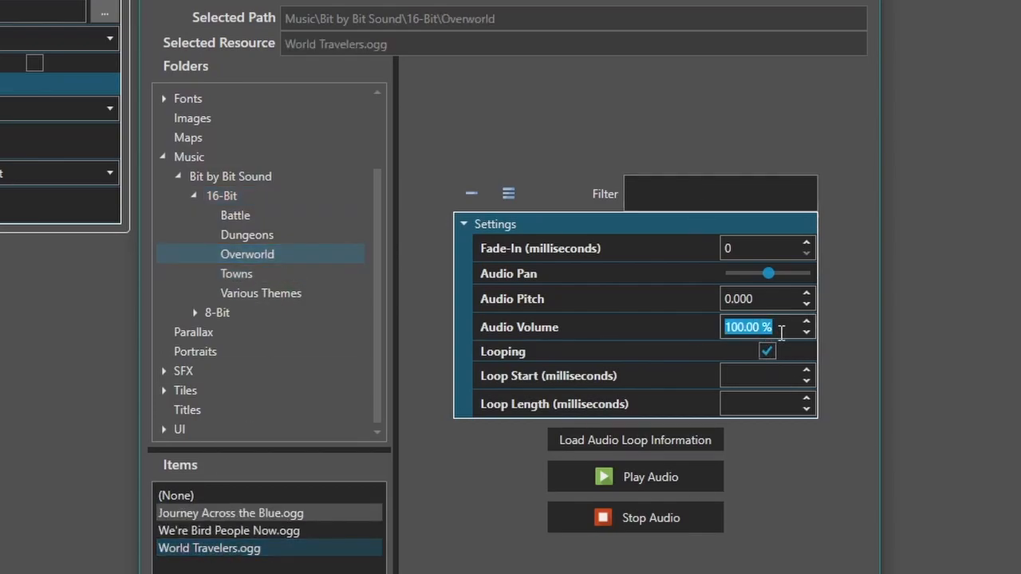
type("80")
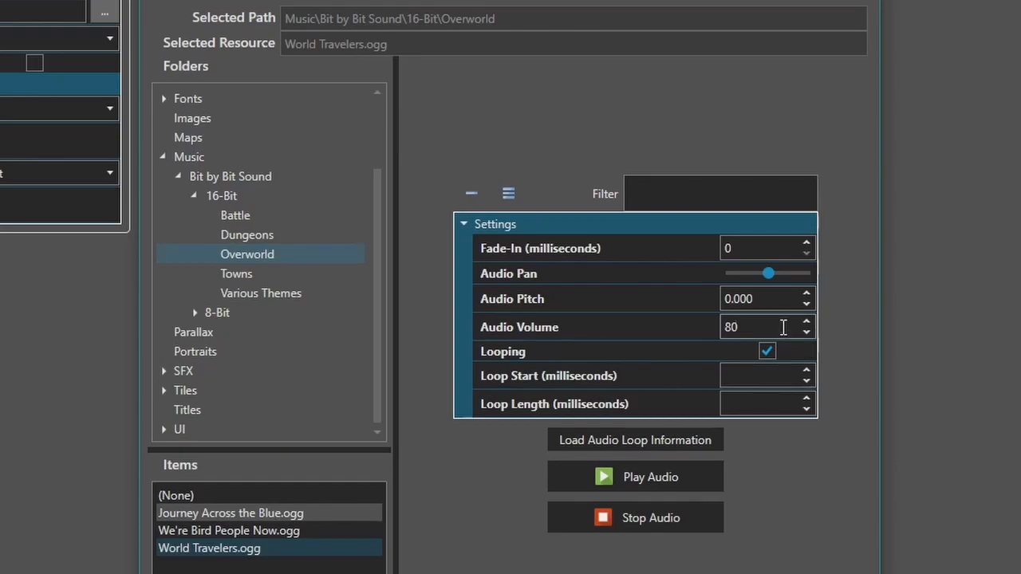
double_click(783, 327)
type("100")
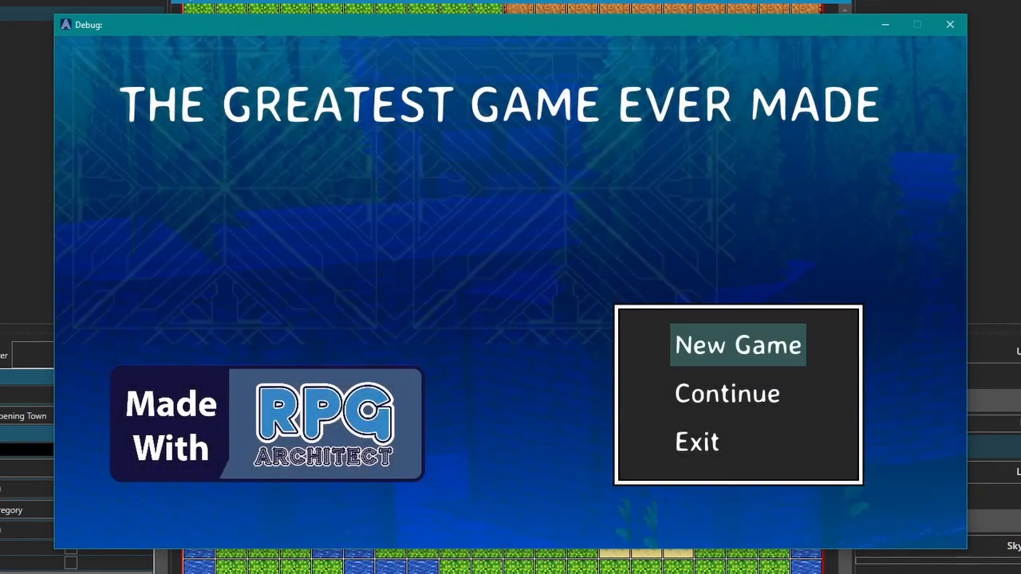
Step: Test the title menu in the running game by moving through its options and starting a New Game, and close the test window
key("Down")
key("Down")
key("Down")
key("Down")
key("Down")
key("Down")
key("Down")
key("Down")
key("Down")
key("Return")
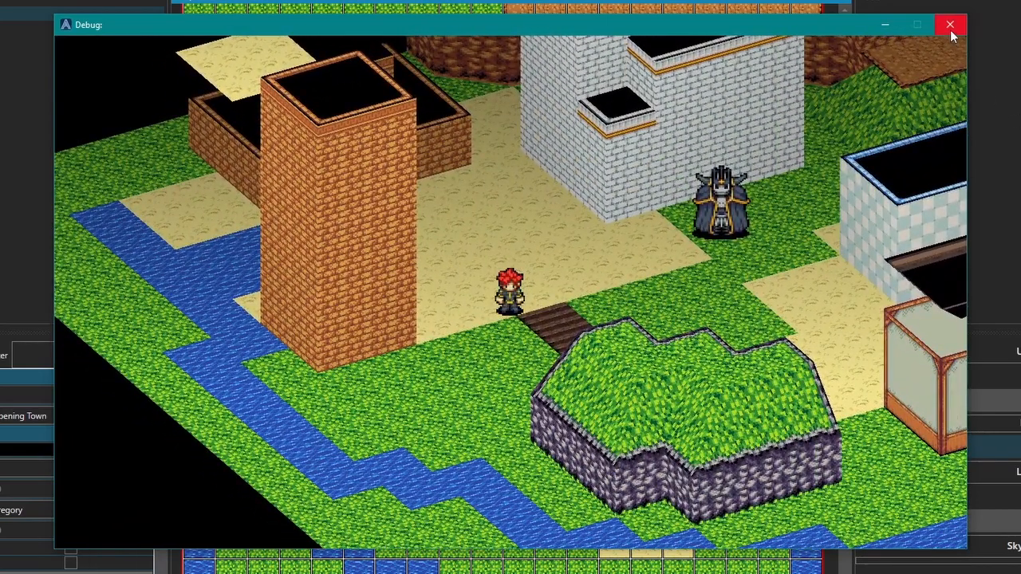
left_click(950, 27)
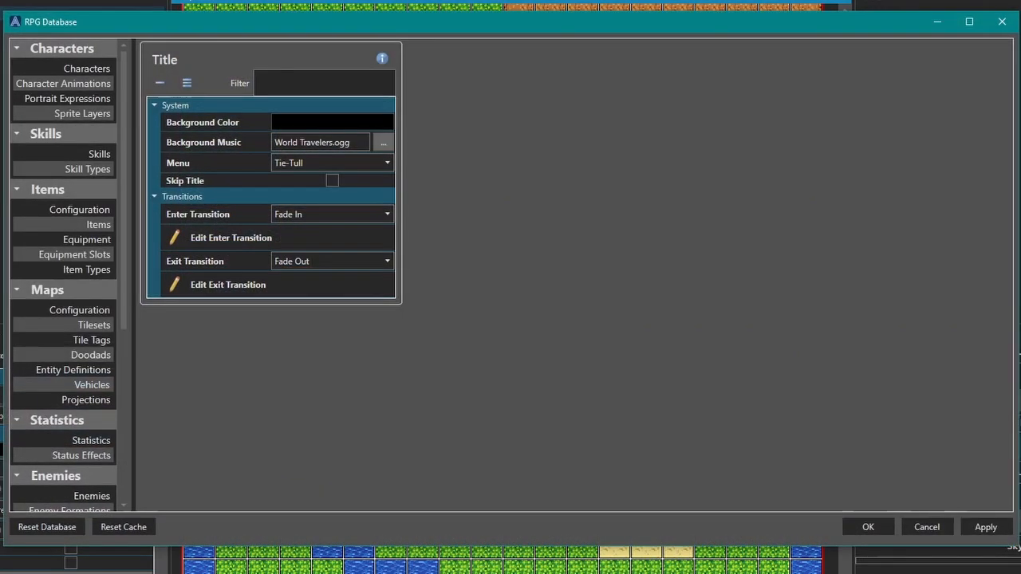
Step: Return to the database's Title settings and set the background music to (None)
double_click(482, 27)
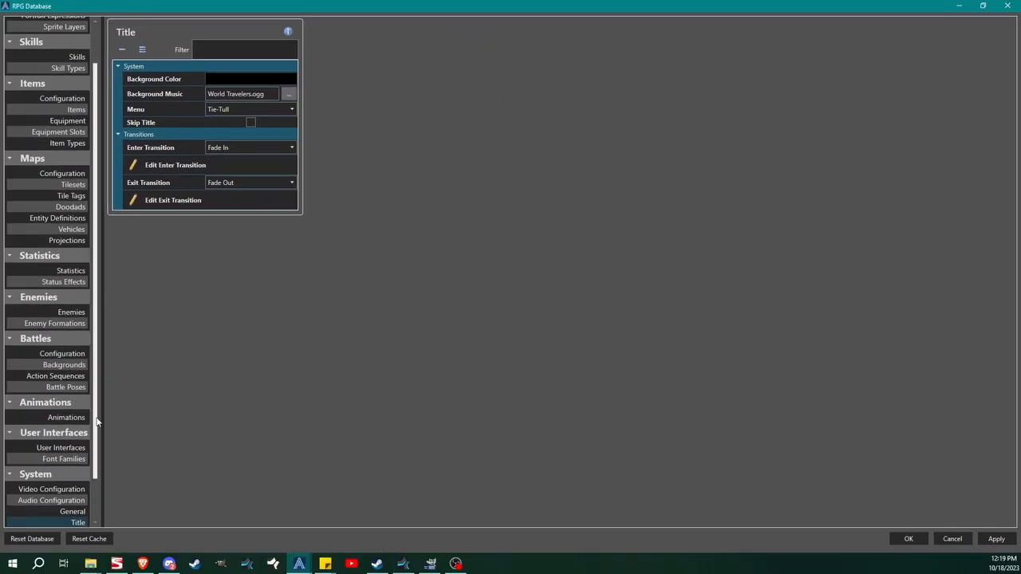
scroll(95, 449, "down", 2)
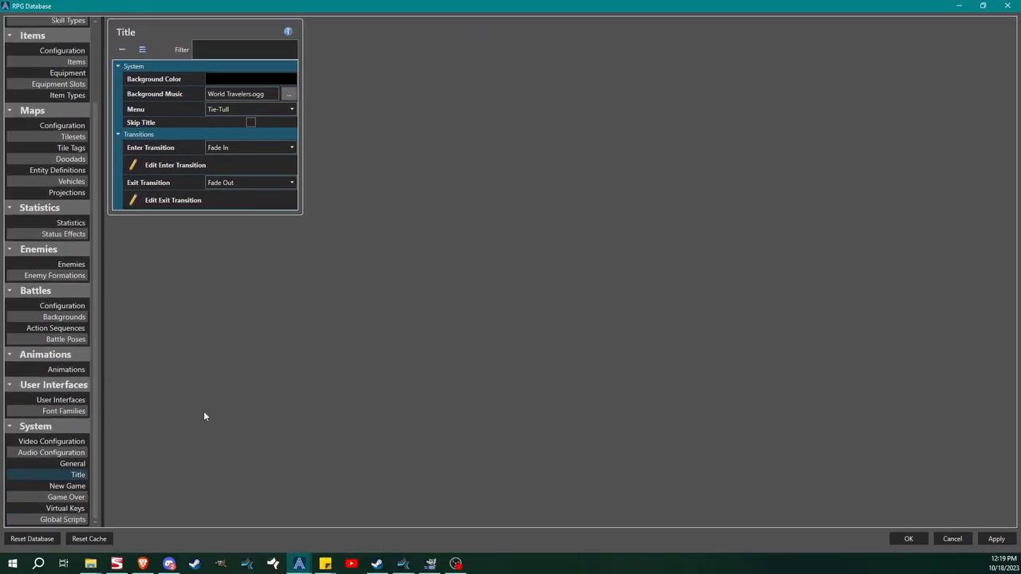
left_click(78, 474)
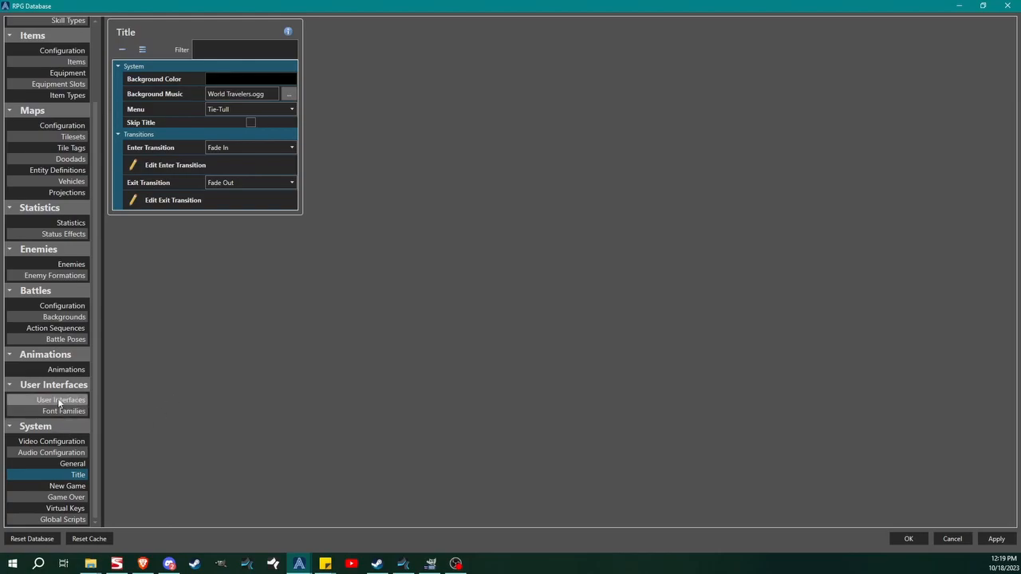
left_click(288, 94)
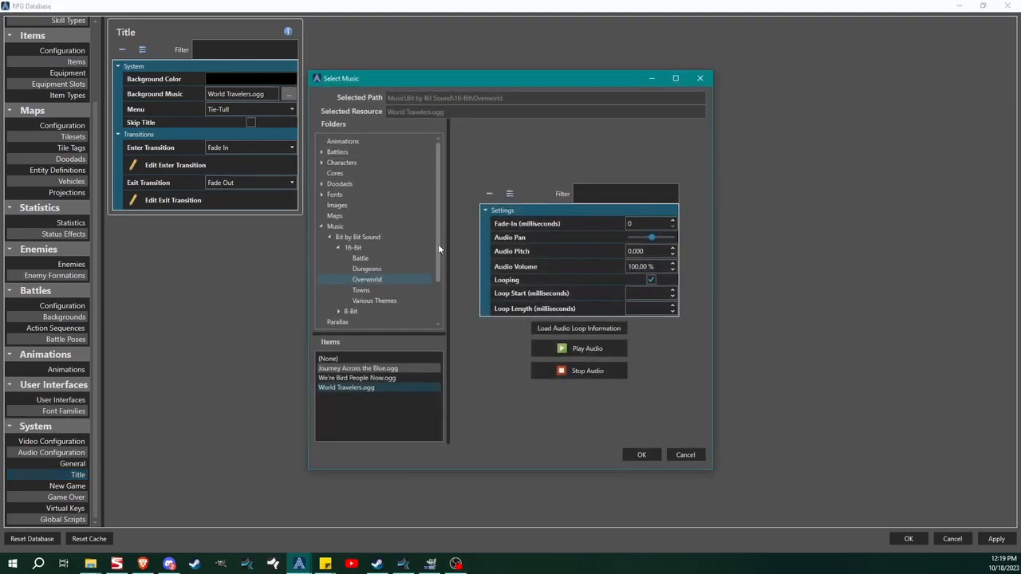
left_click(331, 359)
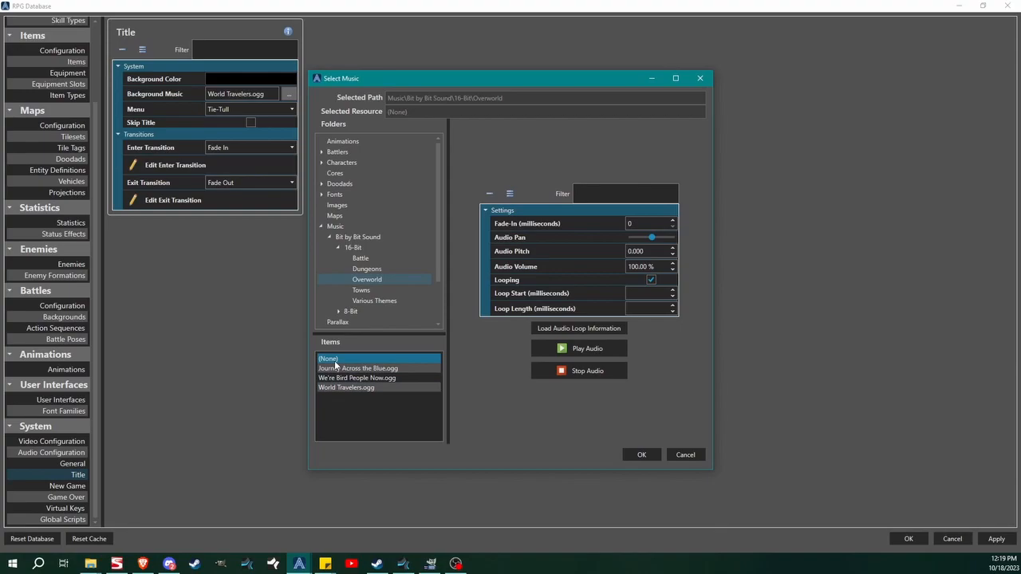
left_click(642, 453)
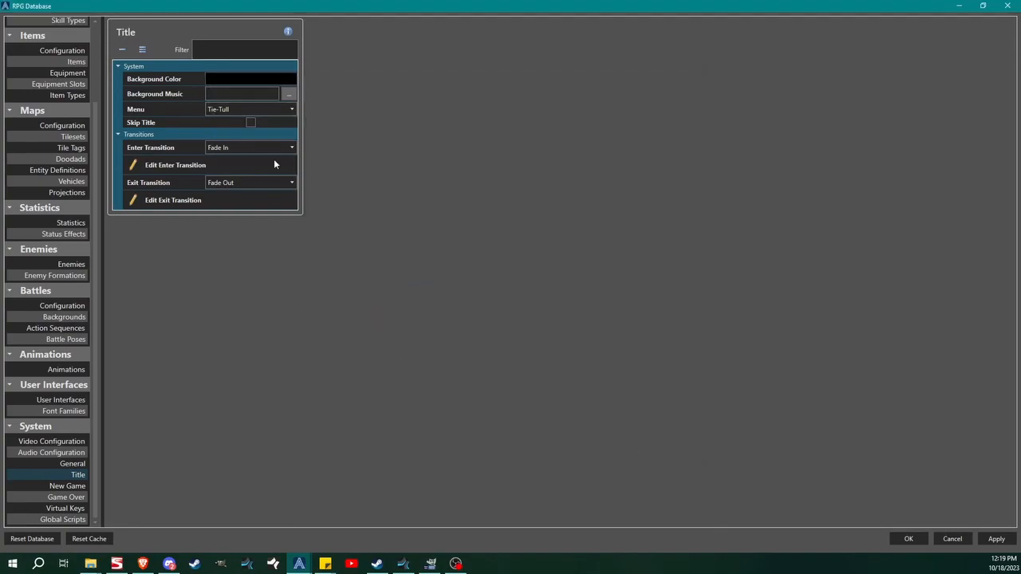
Step: Select the Menu List element of the Tie-Tull user interface and disable Use Default Sounds for its cursor
left_click(58, 400)
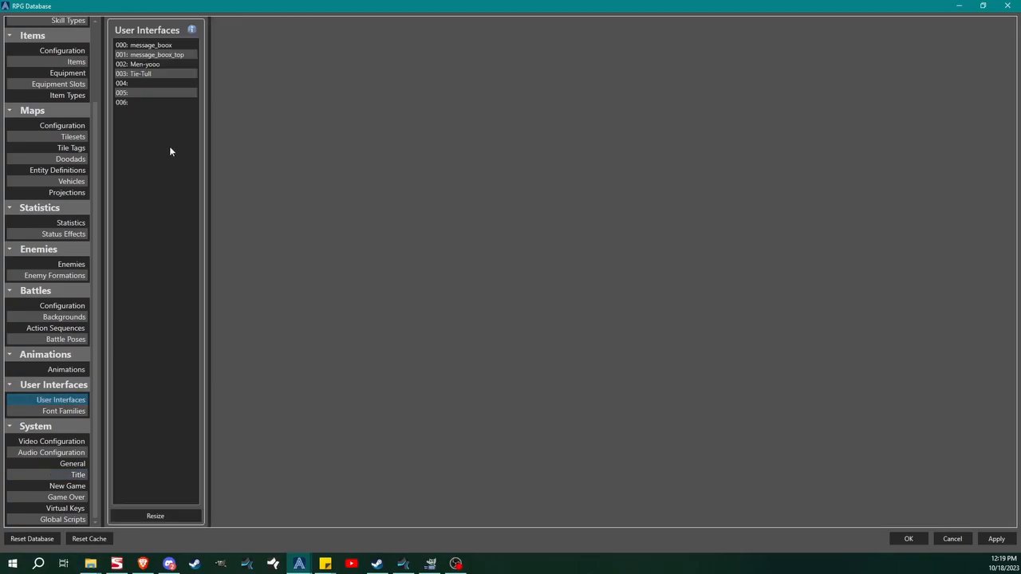
left_click(155, 74)
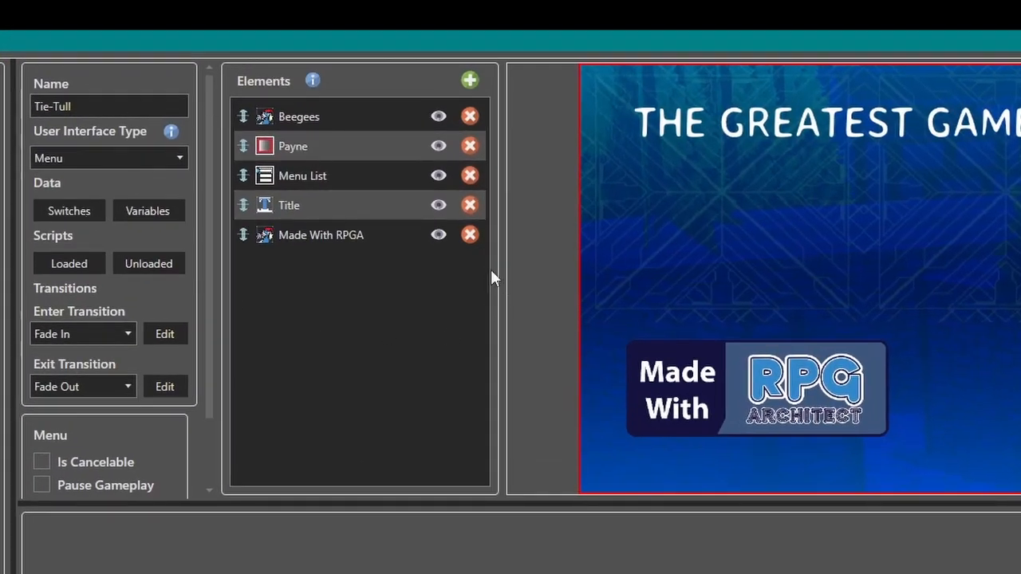
left_click(325, 182)
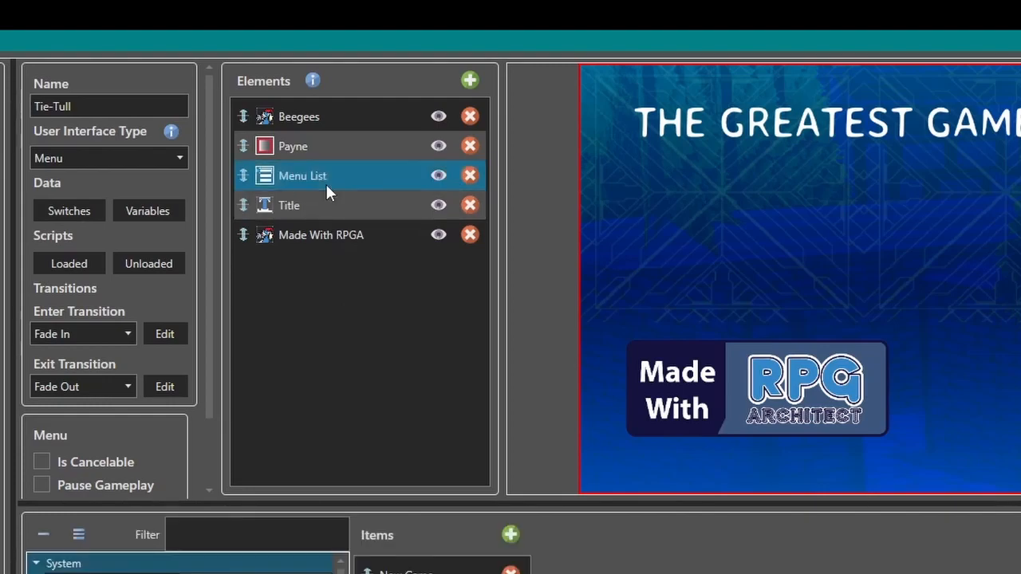
scroll(257, 369, "down", 10)
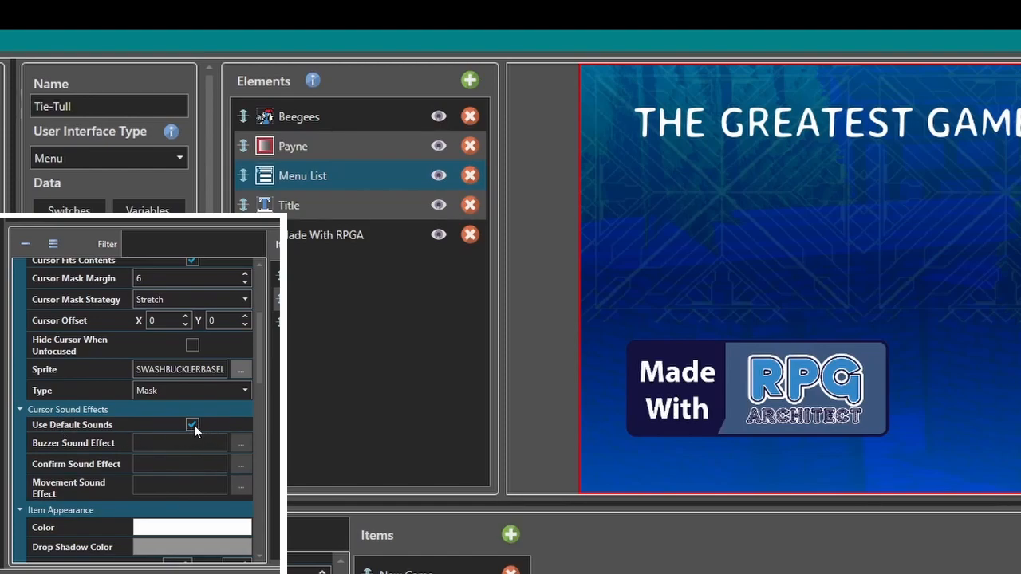
left_click(192, 425)
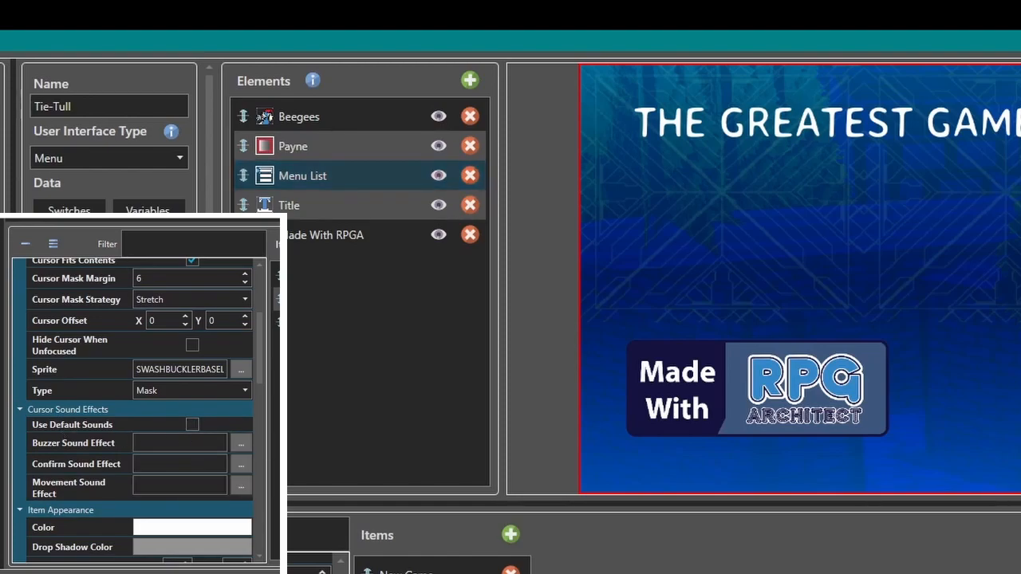
Step: Set the cursor's Movement Sound Effect to Cursor 1.ogg from the SFX Bit by Bit Sound Interface folder
left_click(243, 486)
double_click(380, 237)
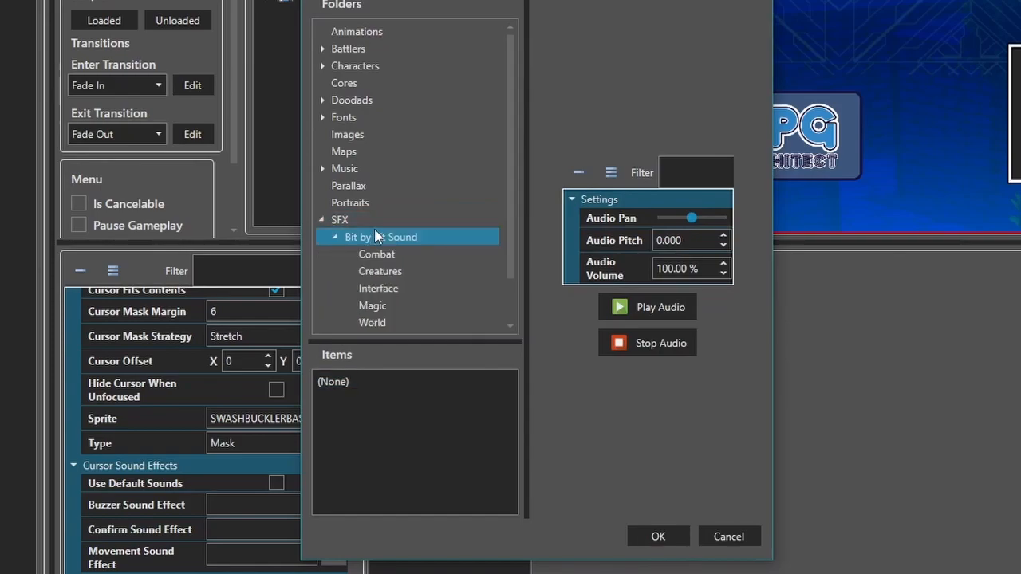
left_click(373, 254)
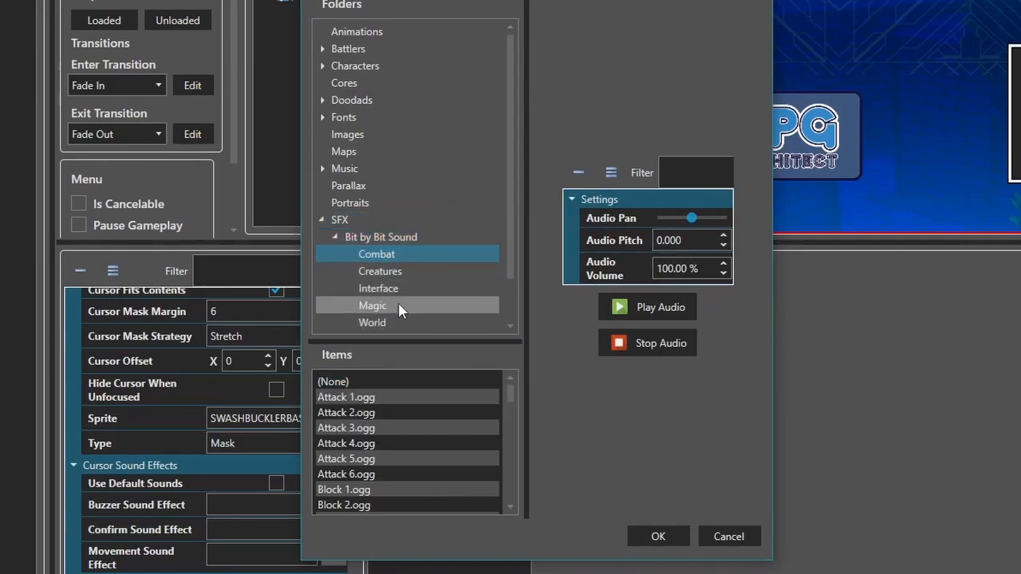
left_click(398, 289)
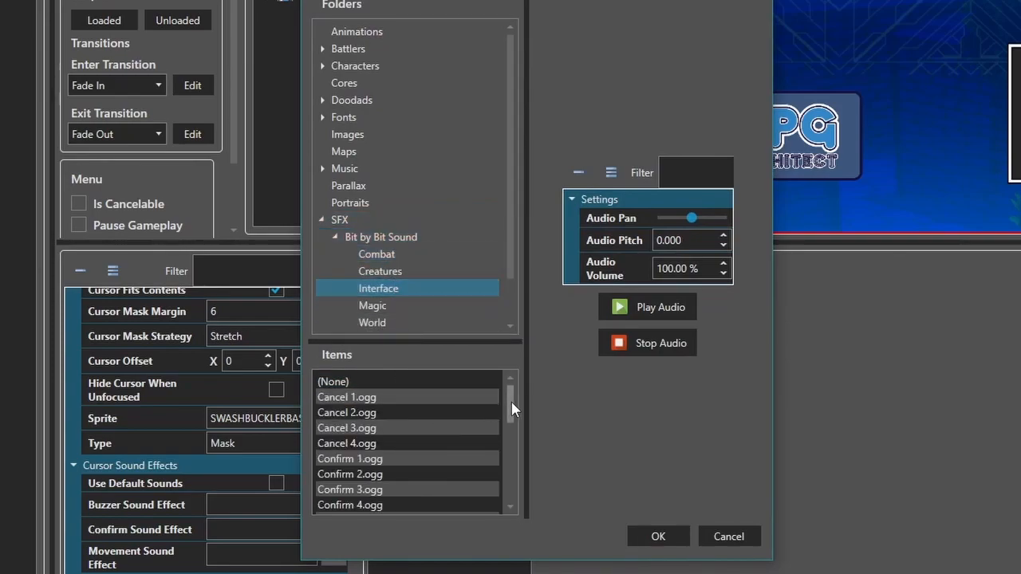
scroll(511, 410, "down", 2)
left_click(415, 464)
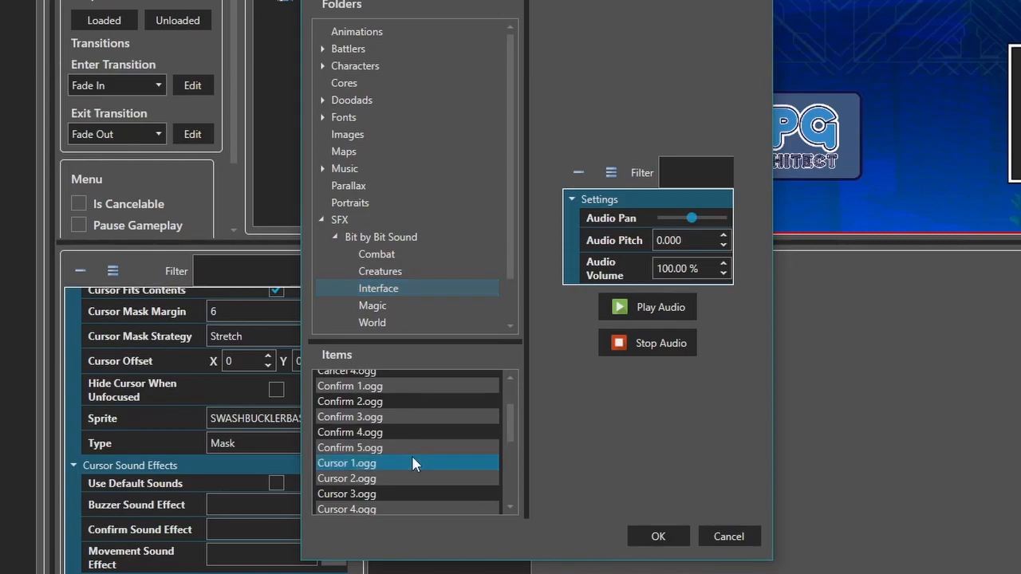
left_click(659, 537)
Step: Open the Interface folder of Bit by Bit Sound for the cursor's Confirm Sound Effect and select Confirm 5.ogg for previewing
left_click(333, 530)
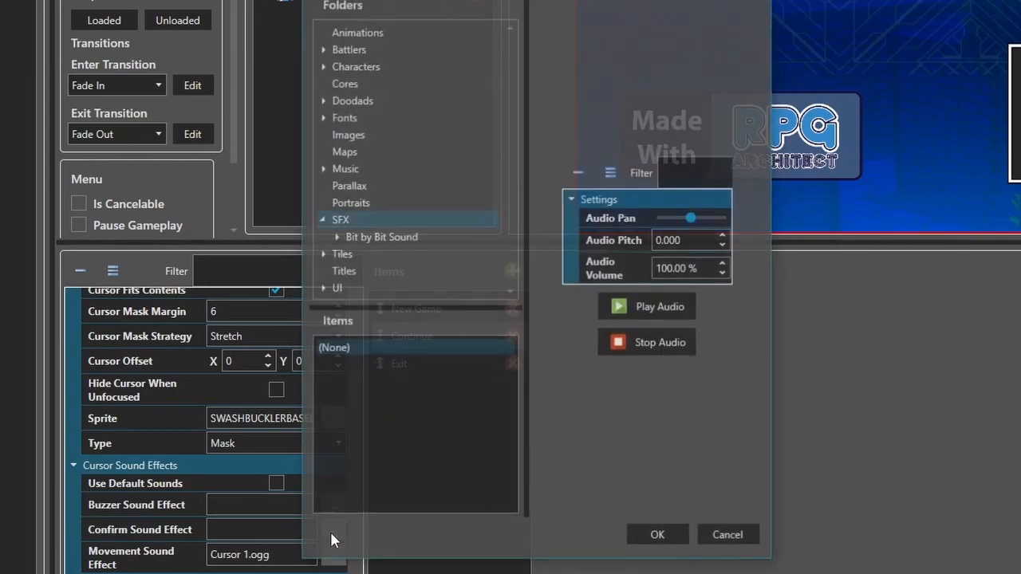
double_click(354, 235)
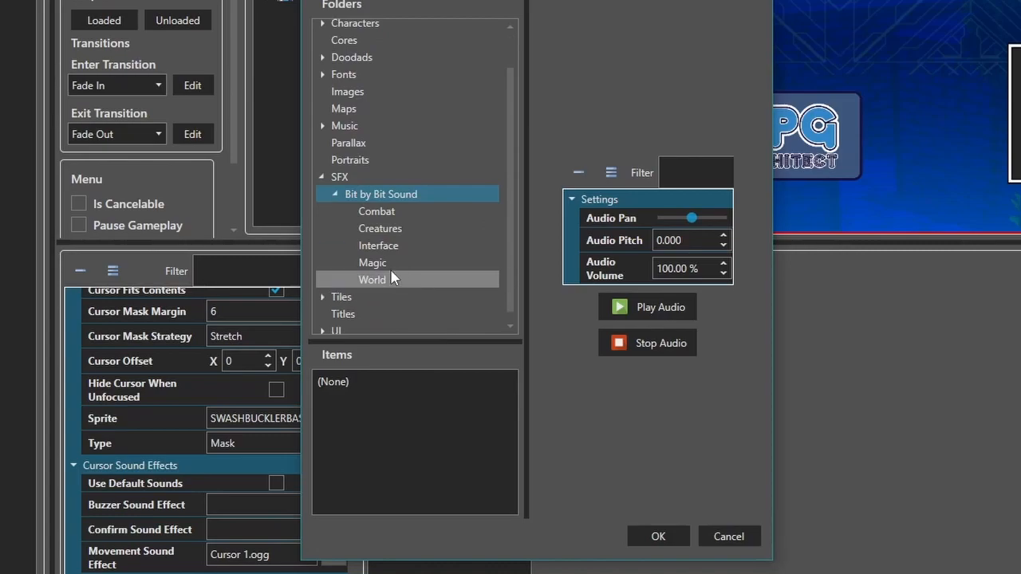
left_click(373, 279)
left_click(379, 246)
scroll(387, 503, "down", 4)
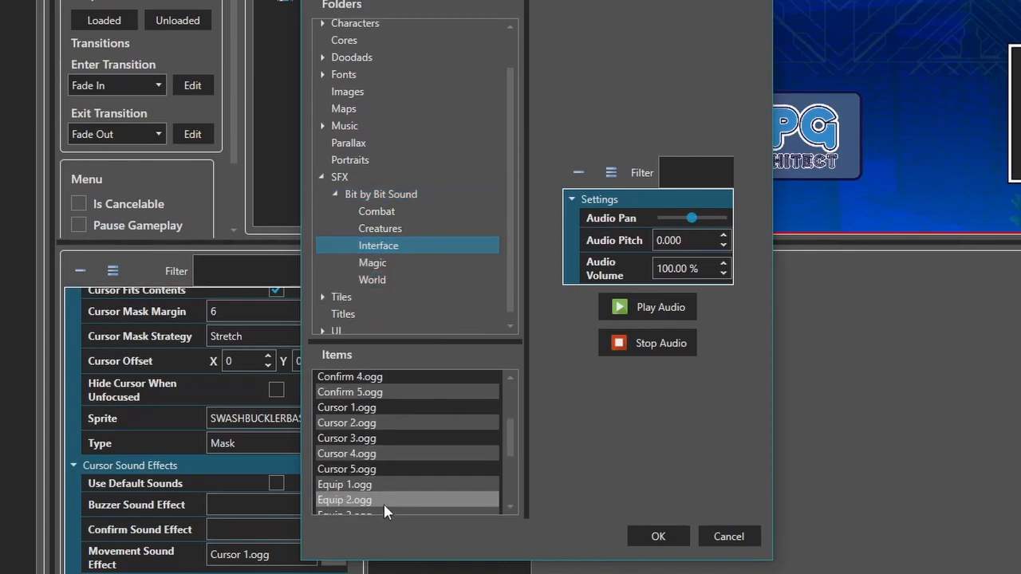
scroll(385, 511, "up", 1)
left_click(388, 420)
left_click(388, 435)
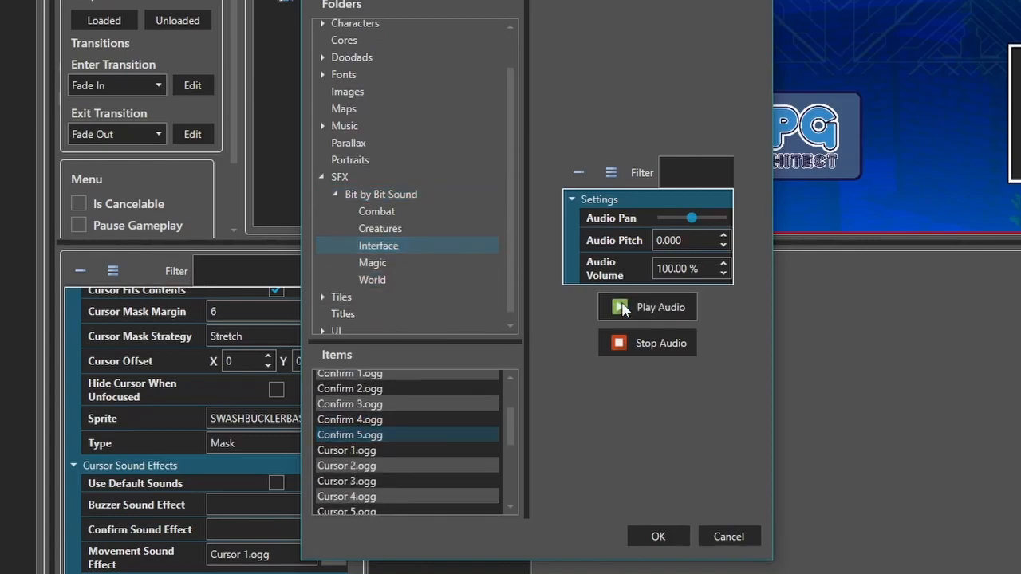
Step: Preview Load 1.ogg and Load 2.ogg, and set the cursor's Confirm Sound Effect to Load 2.ogg
left_click_drag(509, 433, 513, 490)
left_click(359, 458)
left_click(645, 310)
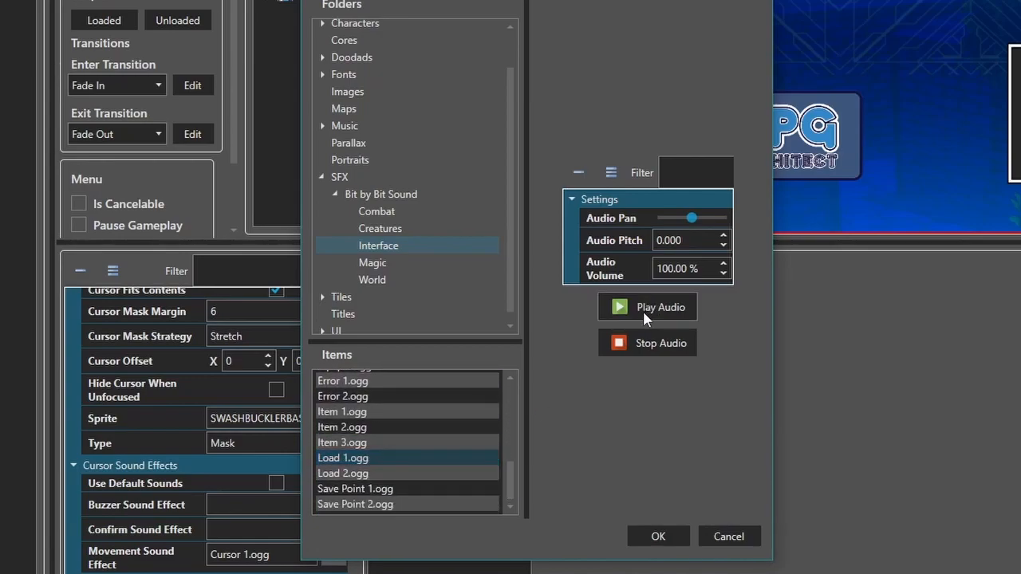
left_click(379, 472)
left_click(640, 307)
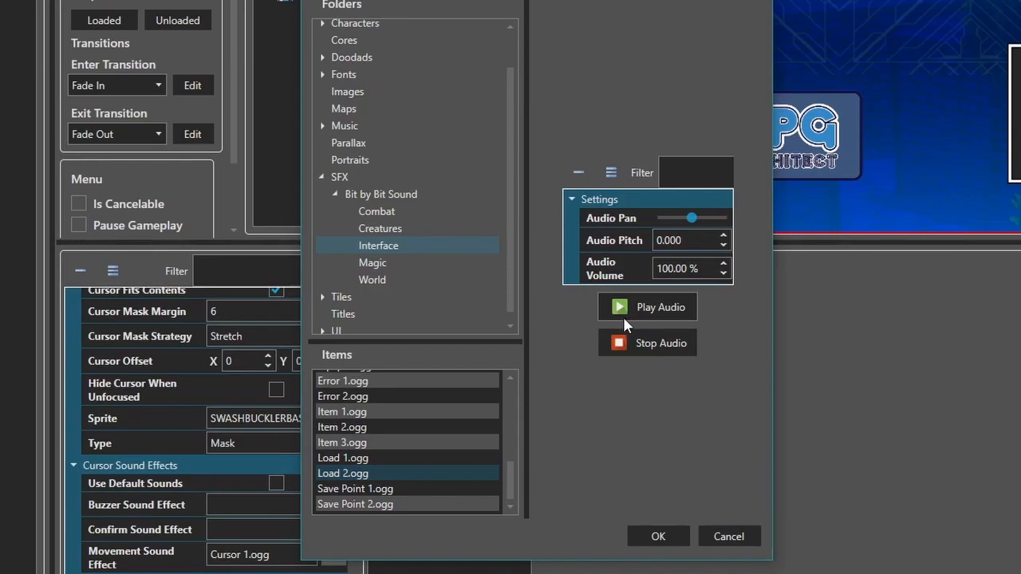
left_click(660, 537)
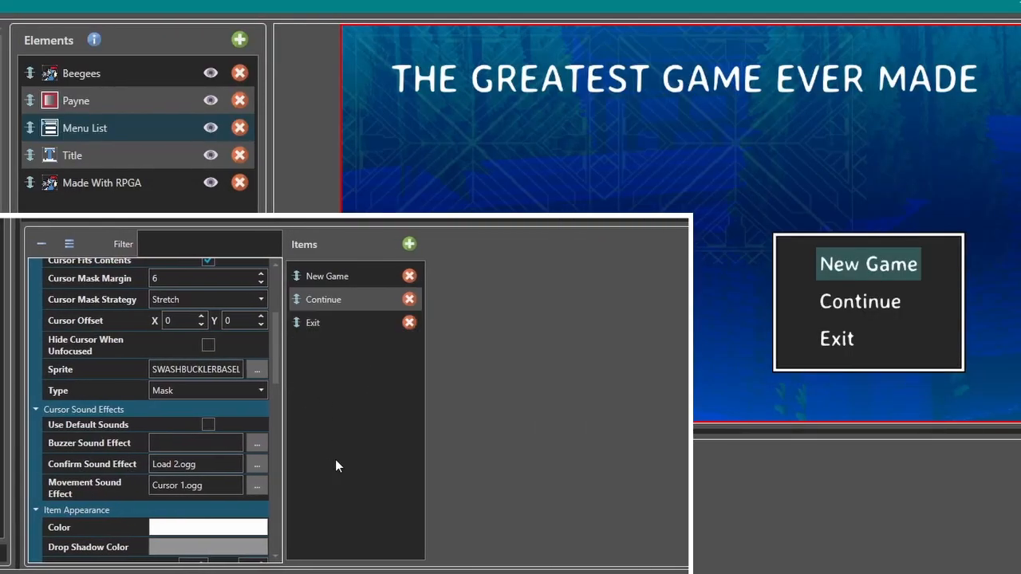
Step: Add a Scene Exit command to the Execute script of the menu list's Exit item
left_click(319, 321)
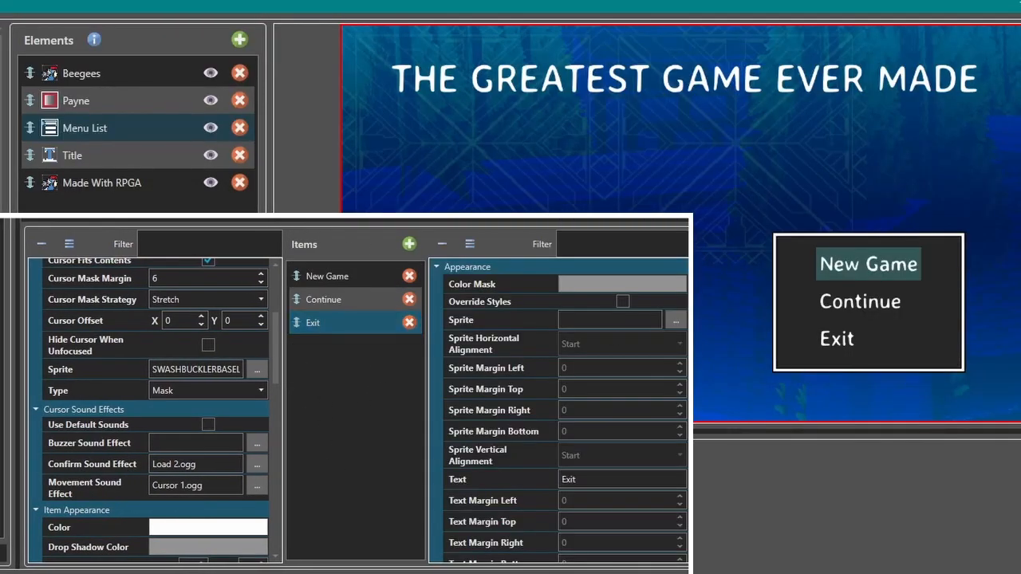
scroll(585, 478, "down", 8)
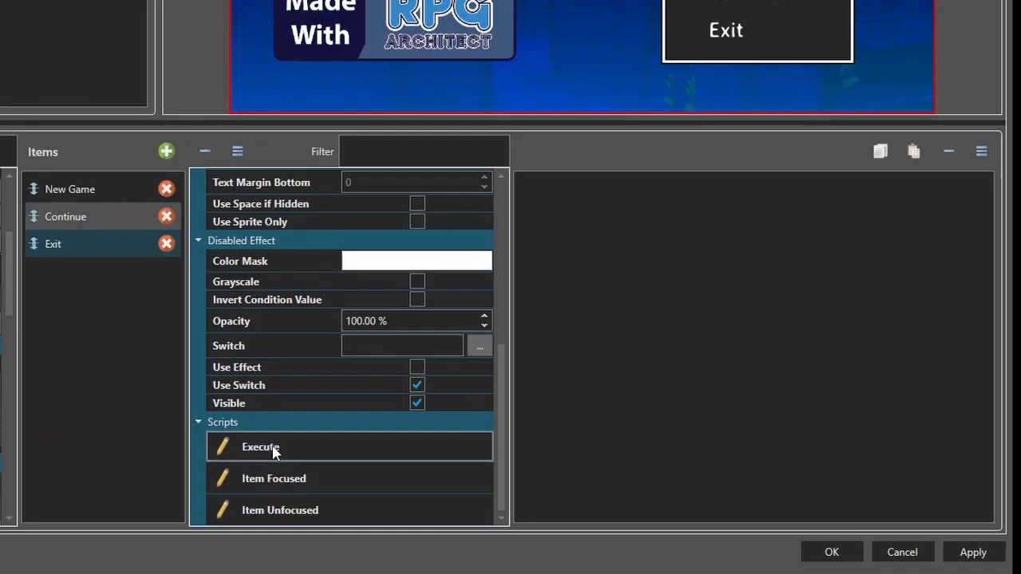
left_click(638, 188)
right_click(606, 188)
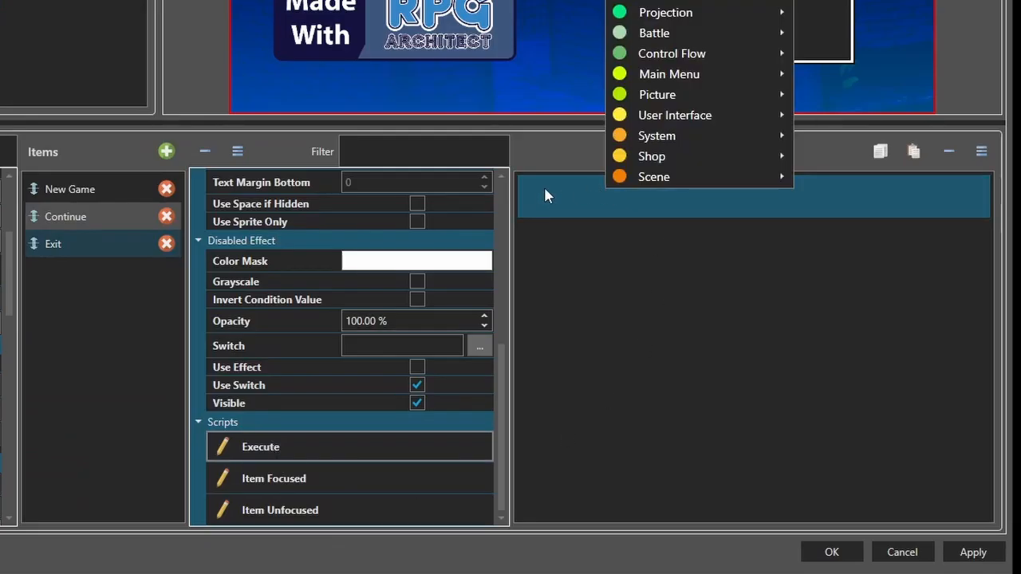
mouse_move(652, 182)
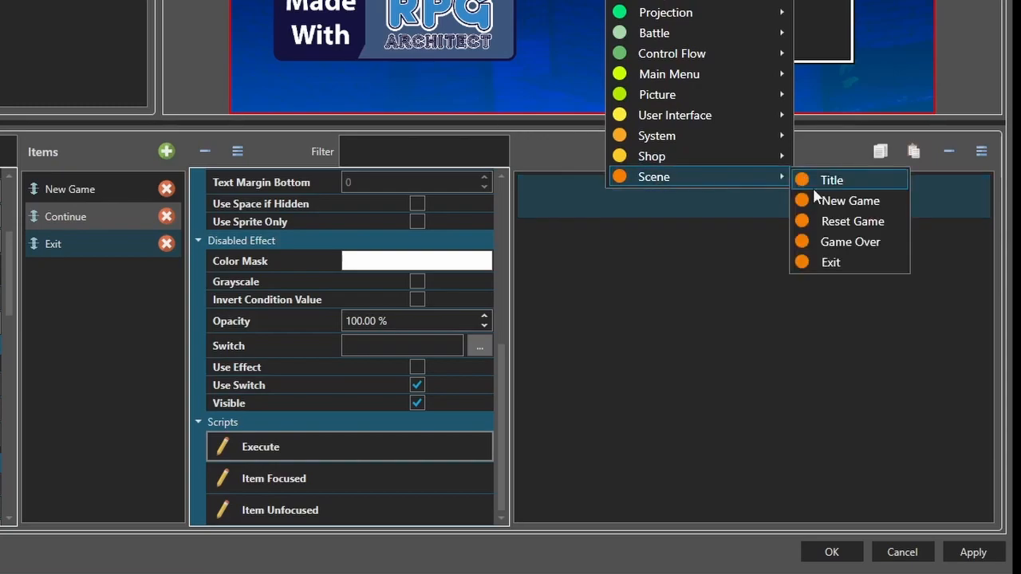
left_click(833, 263)
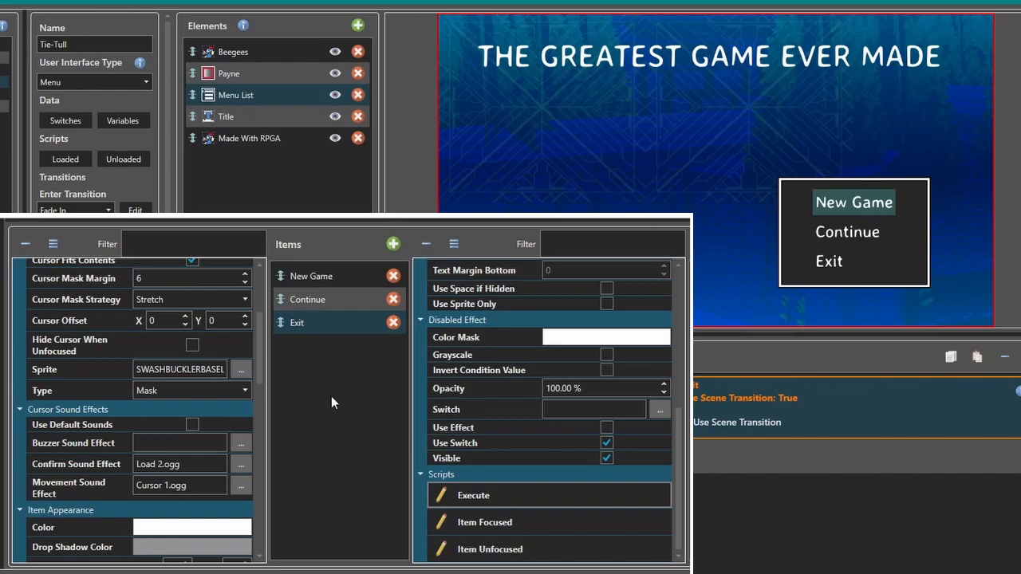
Step: Review the Execute scripts of the Continue, Exit and New Game items in the menu list
left_click(312, 300)
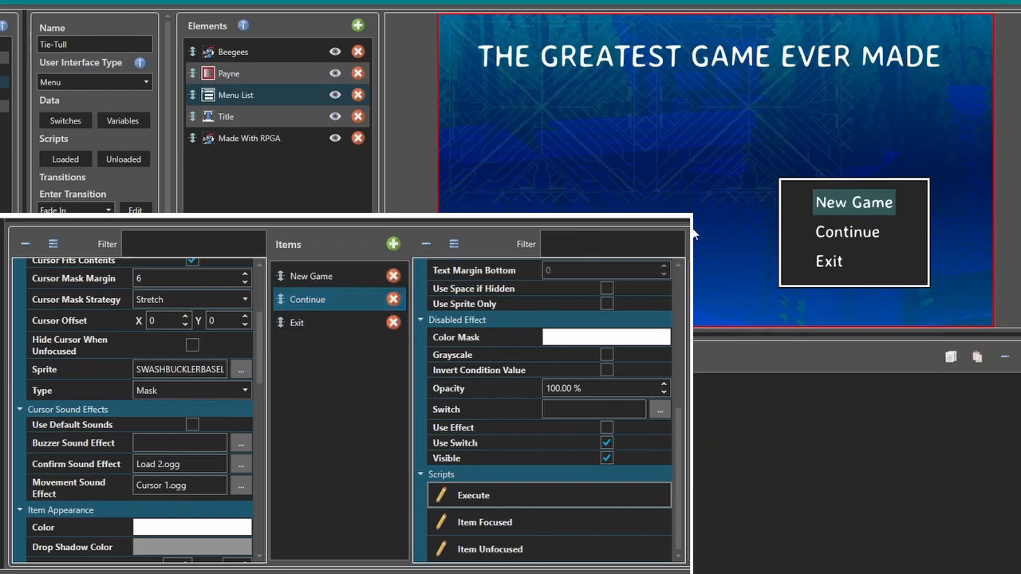
left_click(299, 334)
left_click(300, 273)
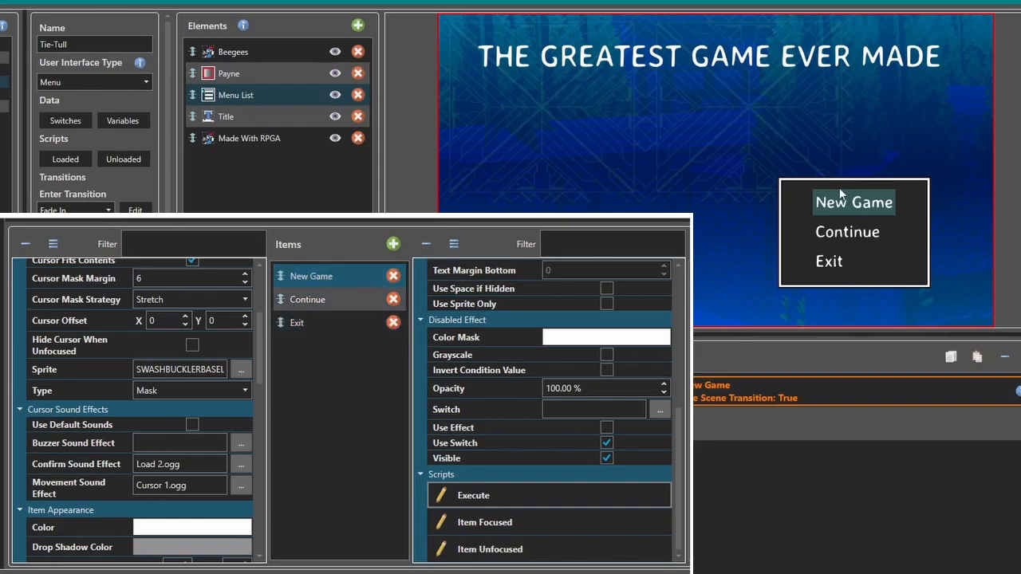
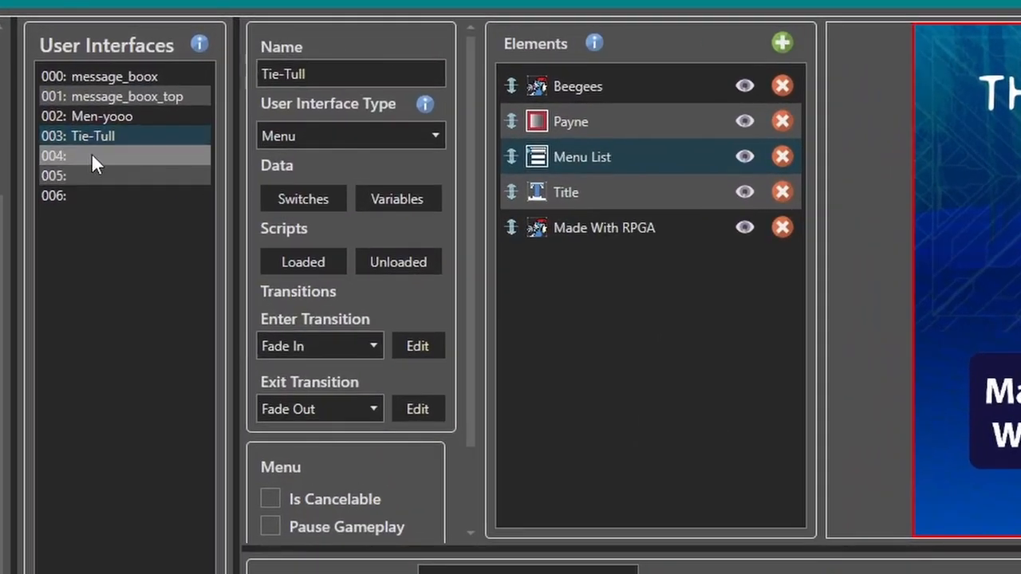
Step: Name the empty user interface slot 004 Splash and set its User Interface Type to Menu
left_click(101, 151)
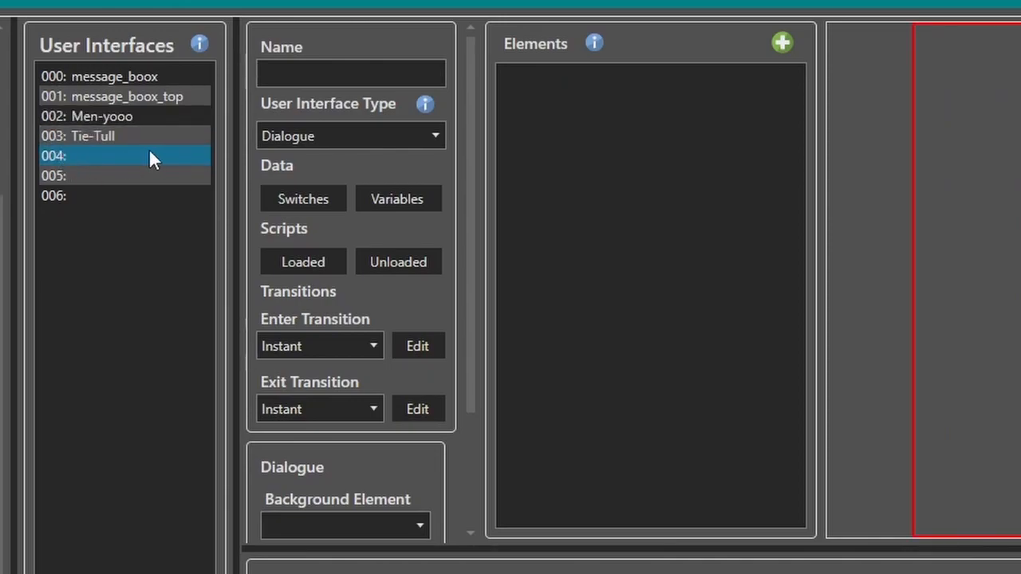
left_click(313, 84)
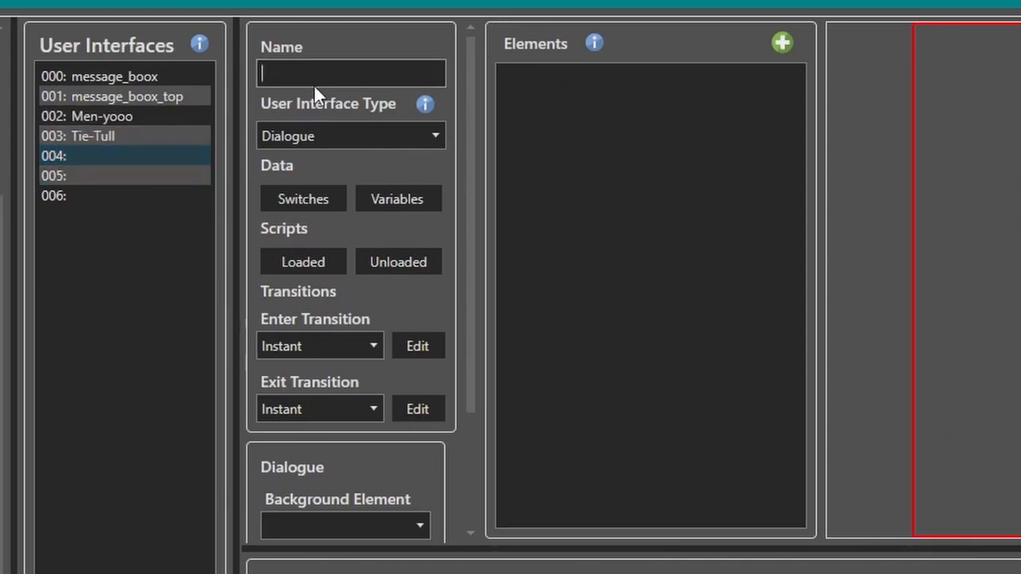
type("Spla")
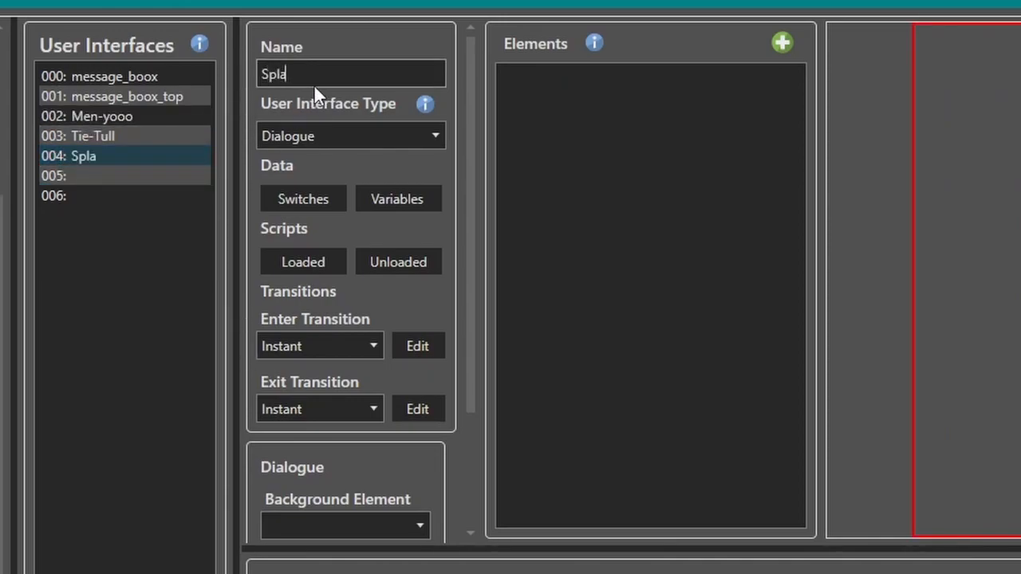
key("BackSpace")
type("ash")
left_click(322, 134)
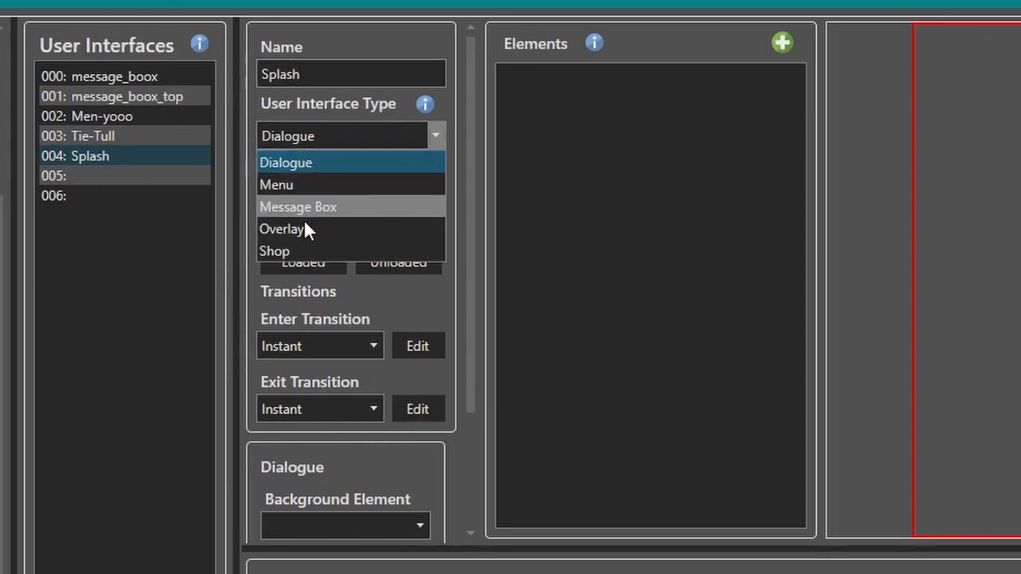
left_click(290, 185)
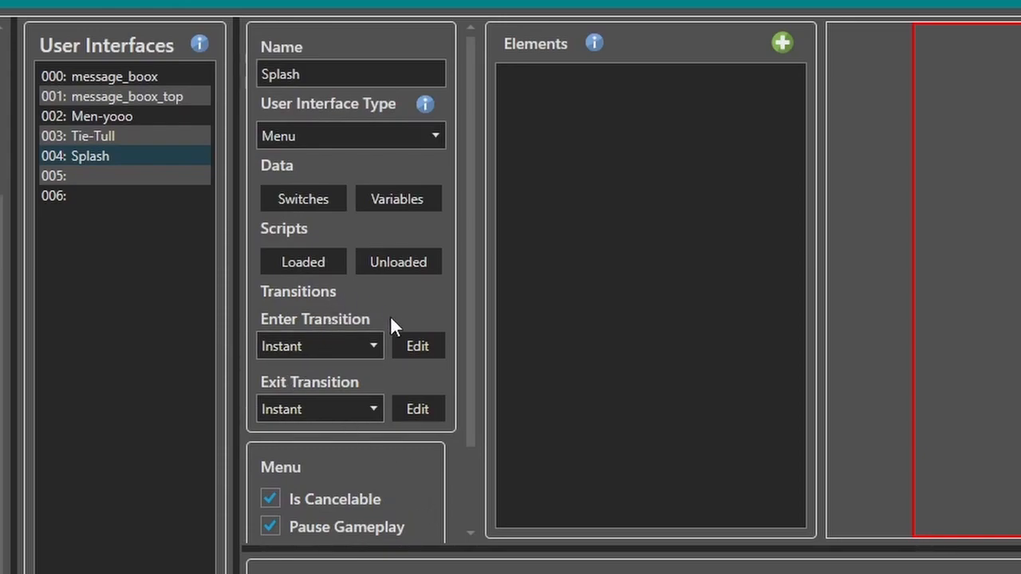
Step: Set the Splash interface's Enter Transition to Fade In and its Exit Transition to Fade Out
left_click(319, 343)
left_click(323, 371)
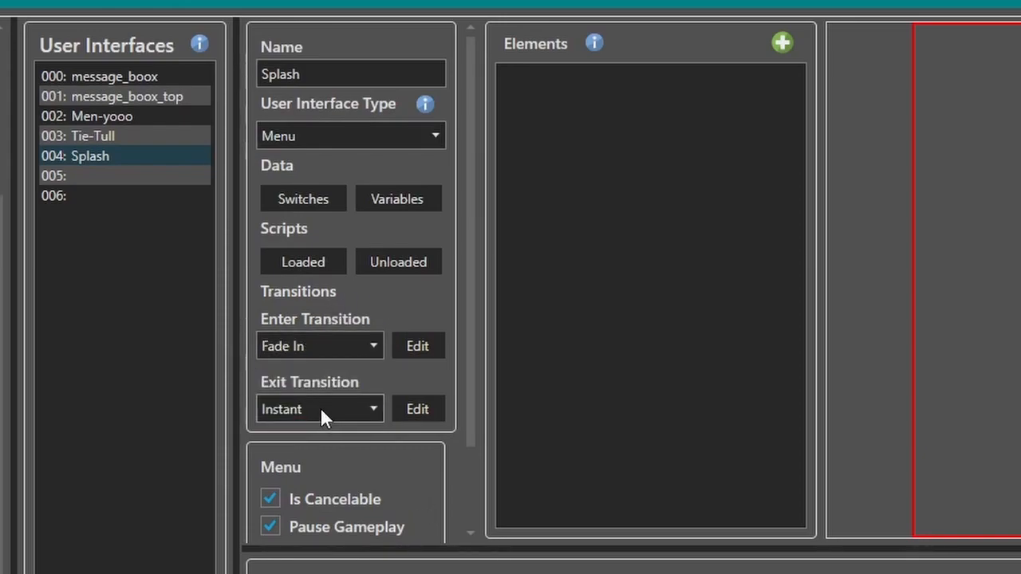
left_click(323, 420)
left_click(319, 437)
left_click(319, 411)
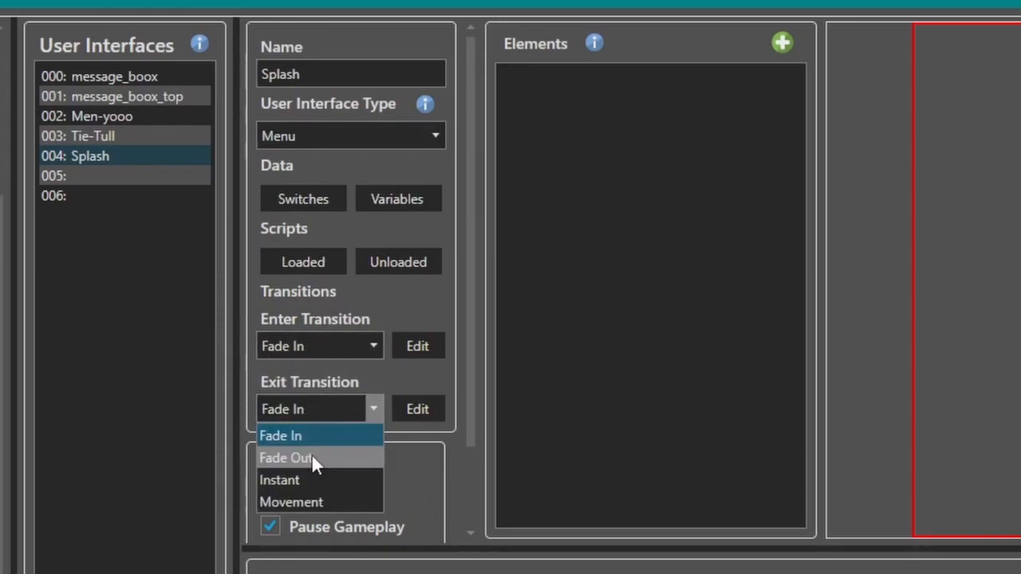
left_click(312, 458)
Step: Disable Is Cancelable, Pause Gameplay and Render Scene for the Splash interface
scroll(322, 351, "down", 1)
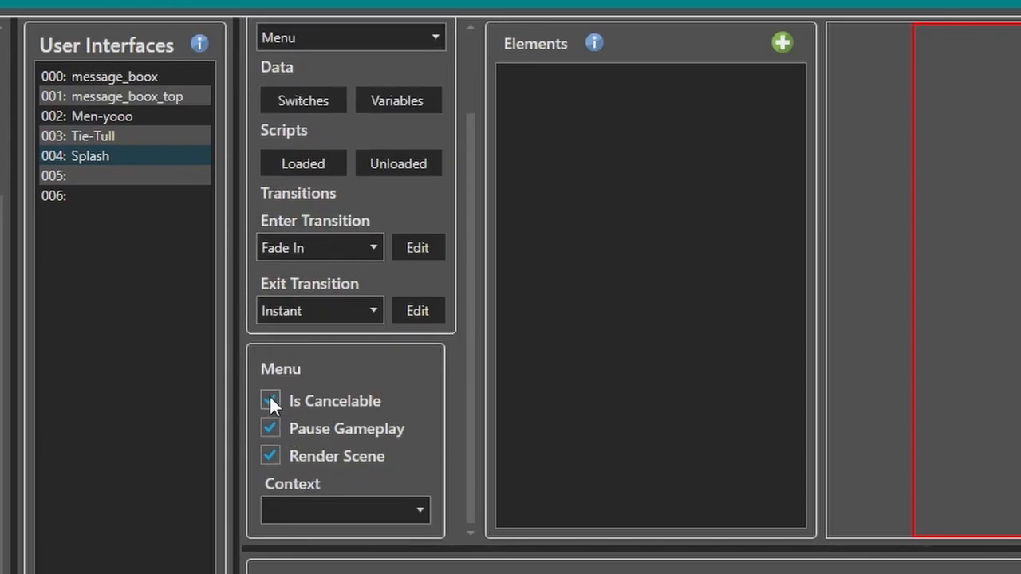
left_click(269, 456)
left_click(265, 401)
left_click(278, 402)
Step: Add a Picture element to the Splash interface and name it MnR Logo
left_click(780, 44)
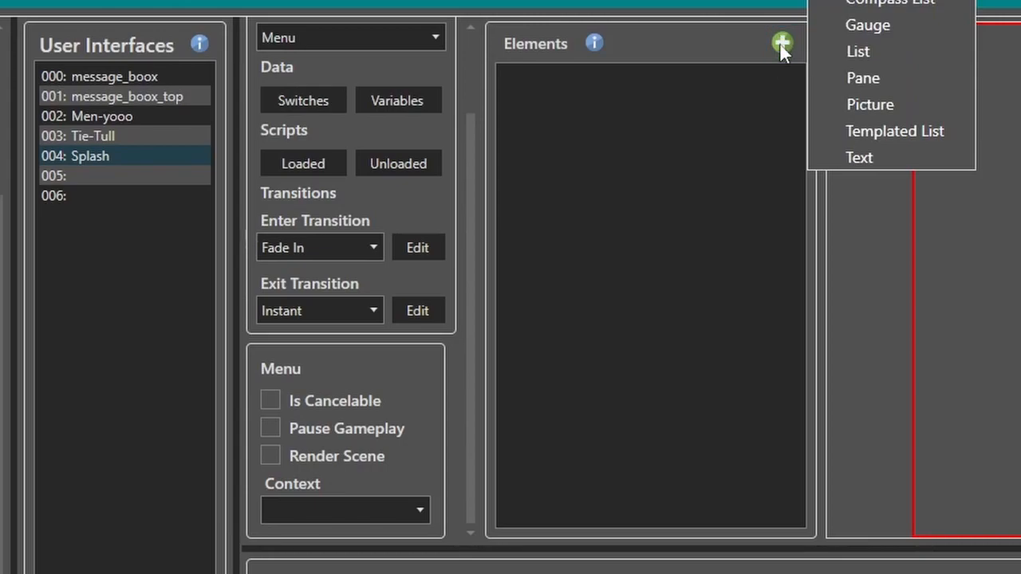
left_click(863, 104)
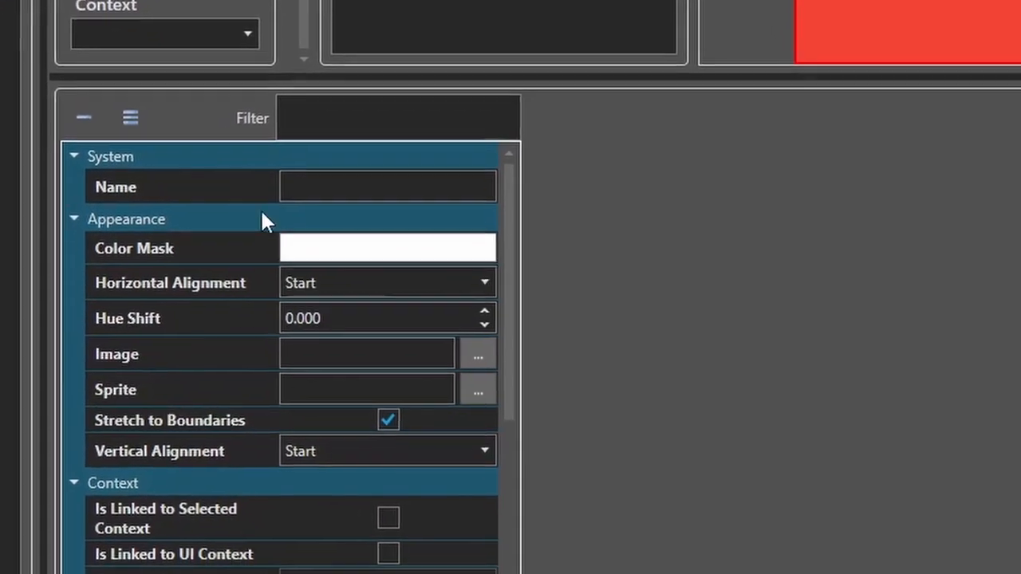
left_click(295, 156)
left_click(330, 188)
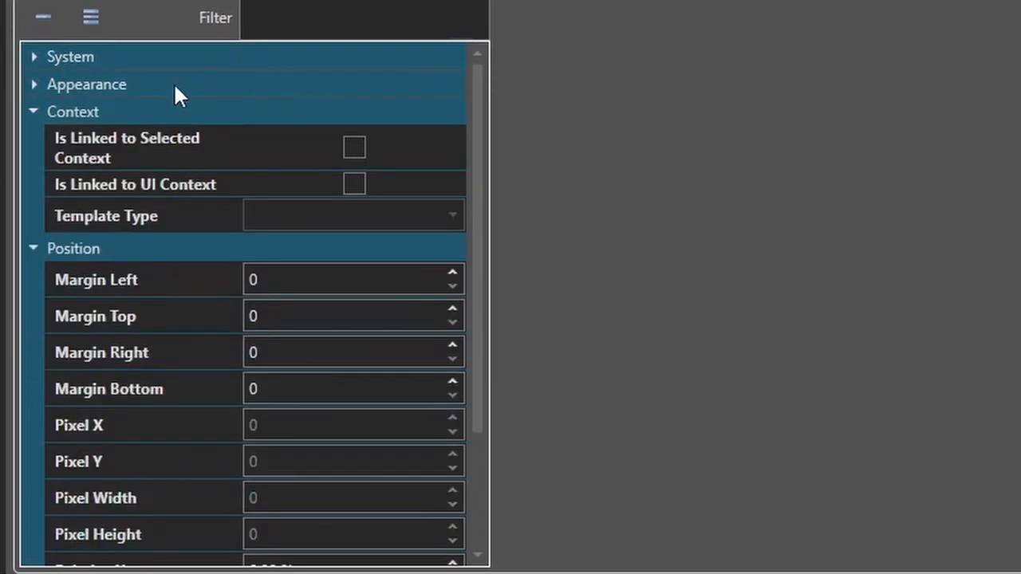
left_click(174, 88)
left_click(169, 59)
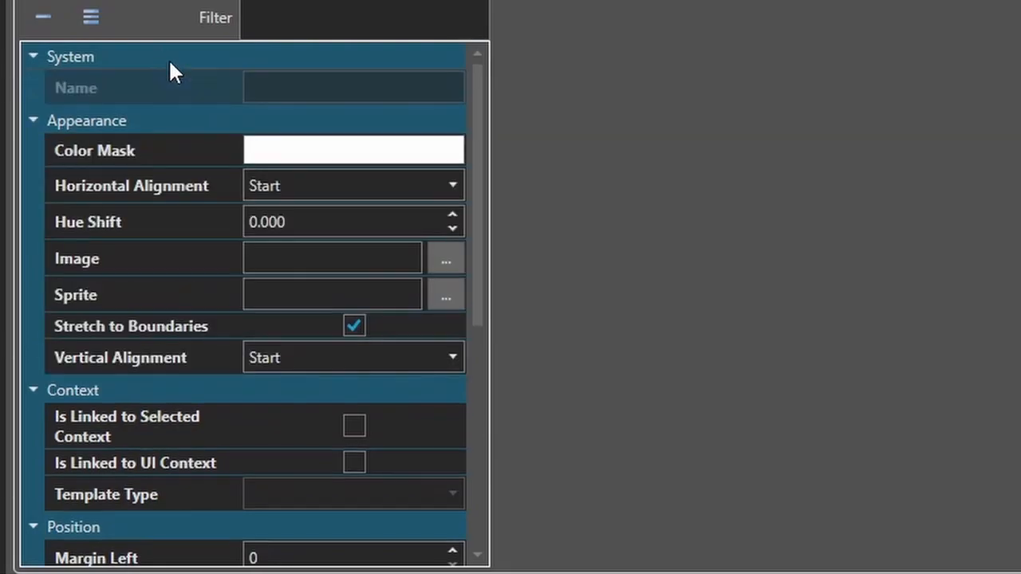
left_click(319, 87)
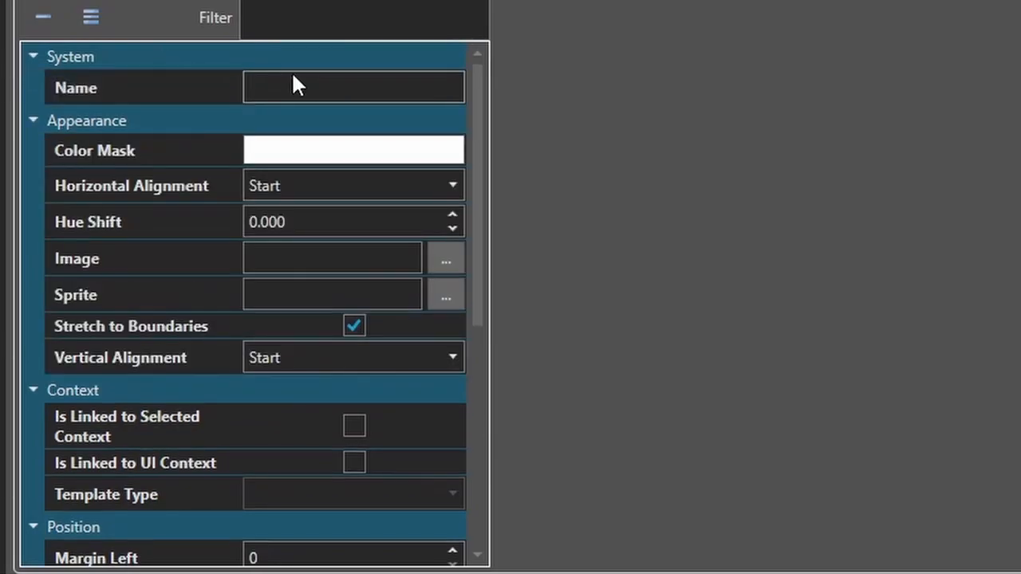
type("MnR Logo")
Step: Assign MAndRLogo-Approved-WhiteOutline.png from the Images folder to the MnR Logo picture and disable Stretch to Boundaries
left_click(446, 263)
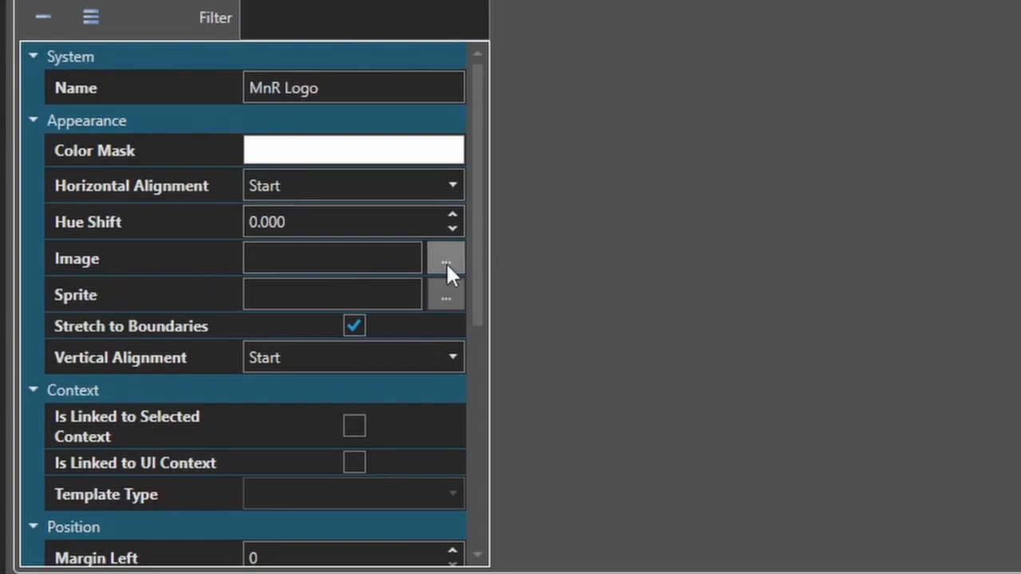
left_click(92, 392)
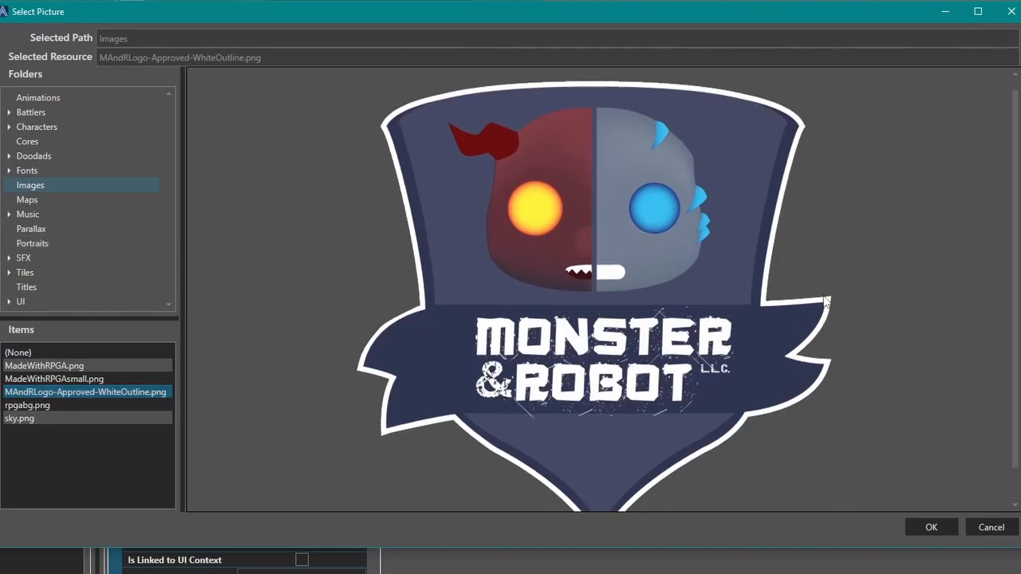
left_click(930, 527)
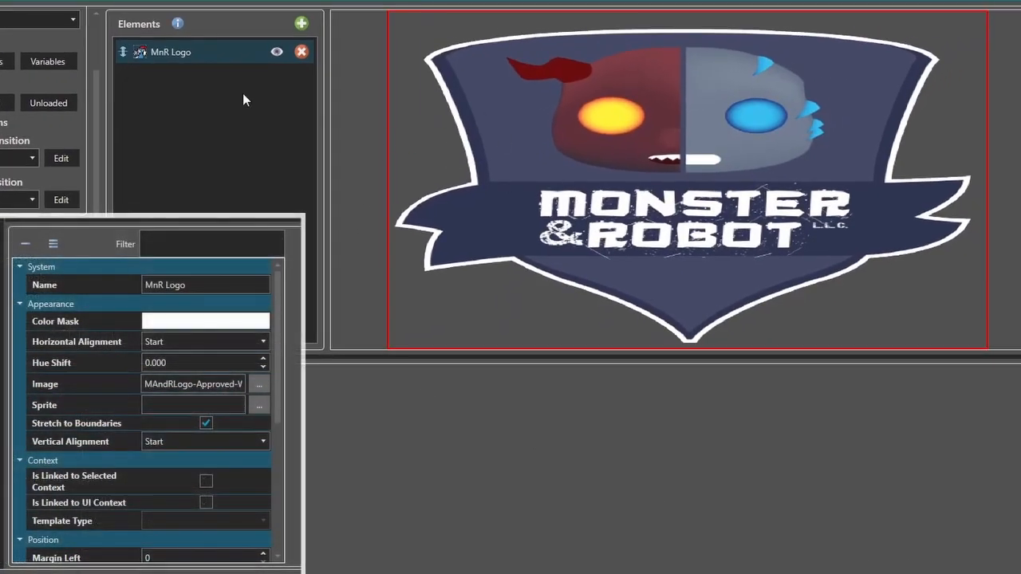
left_click(209, 424)
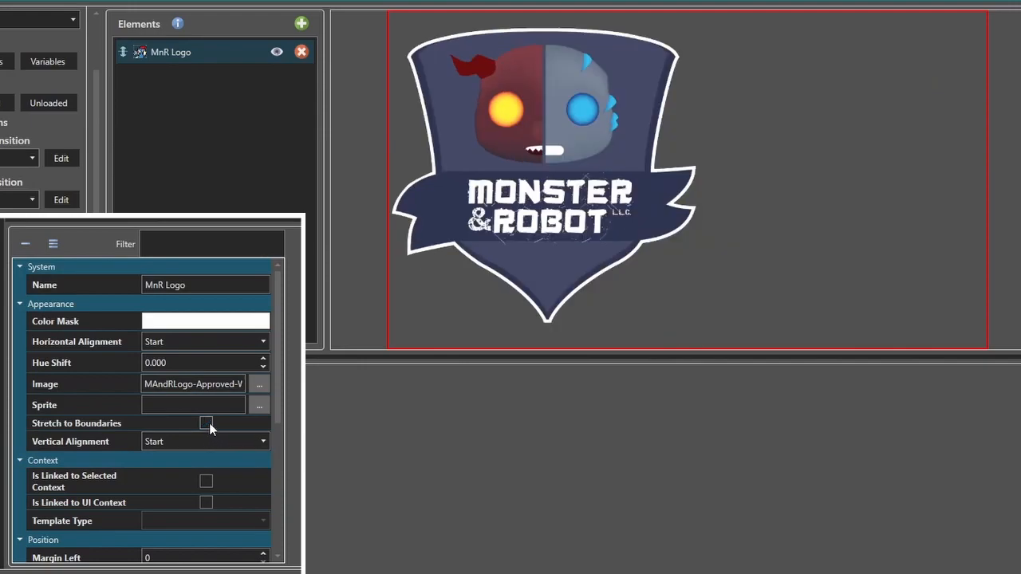
Step: Set the MnR Logo picture's Relative X to 20%
left_click_drag(277, 373, 273, 518)
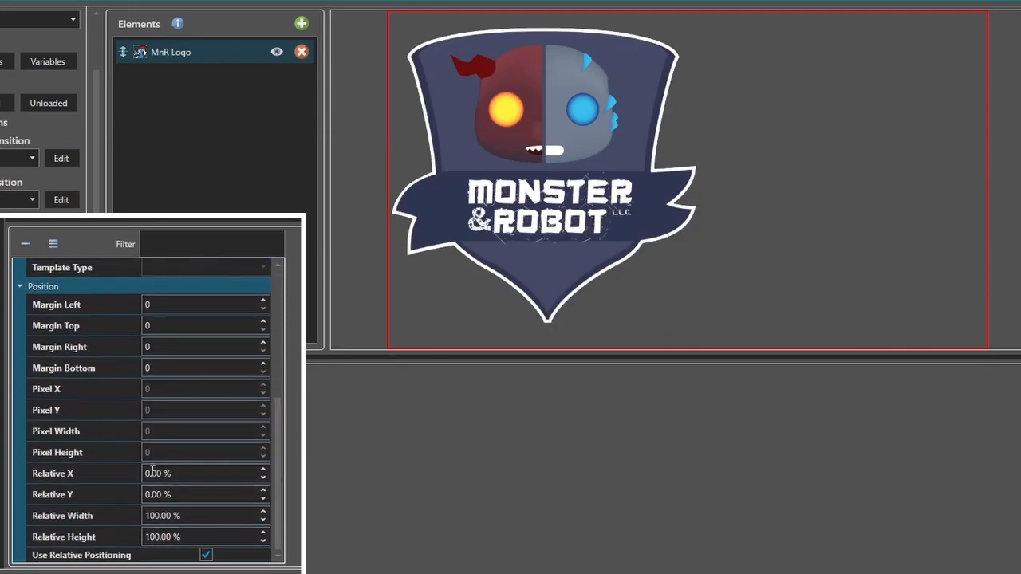
left_click(202, 476)
scroll(202, 476, "up", 20)
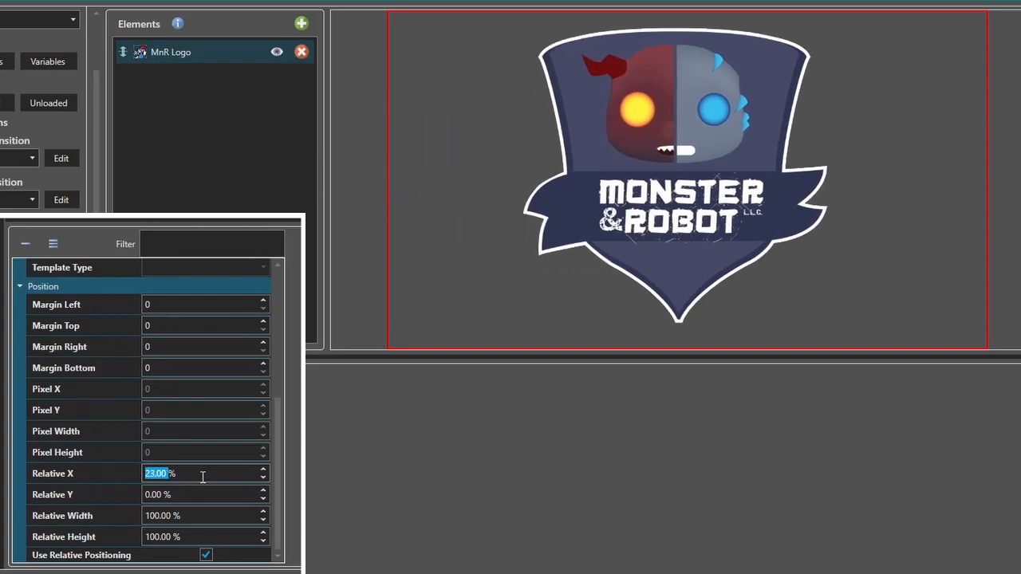
scroll(203, 477, "down", 3)
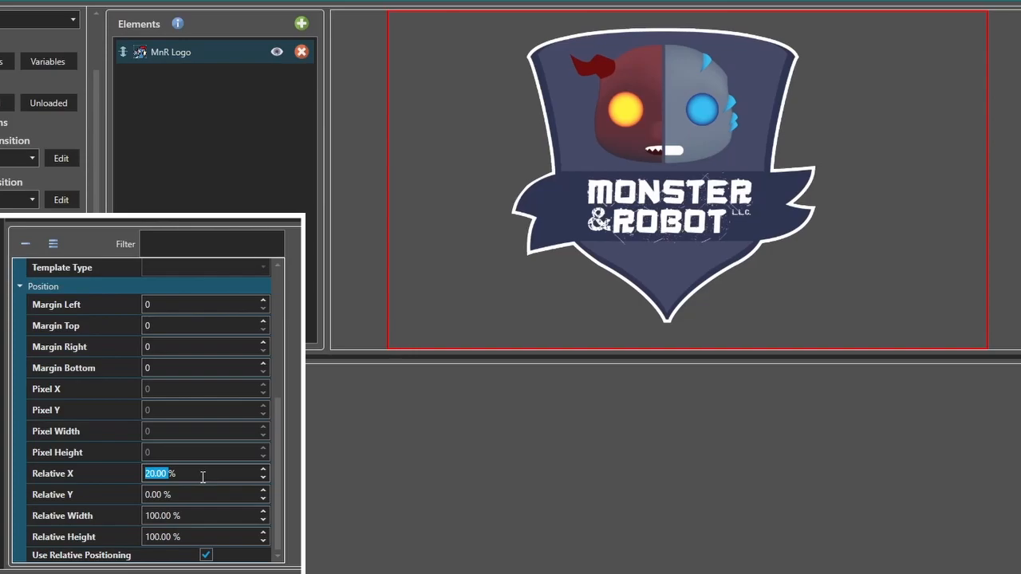
Step: Set the MnR Logo picture's Relative X to 23% to center it horizontally in the Splash interface
scroll(202, 477, "up", 2)
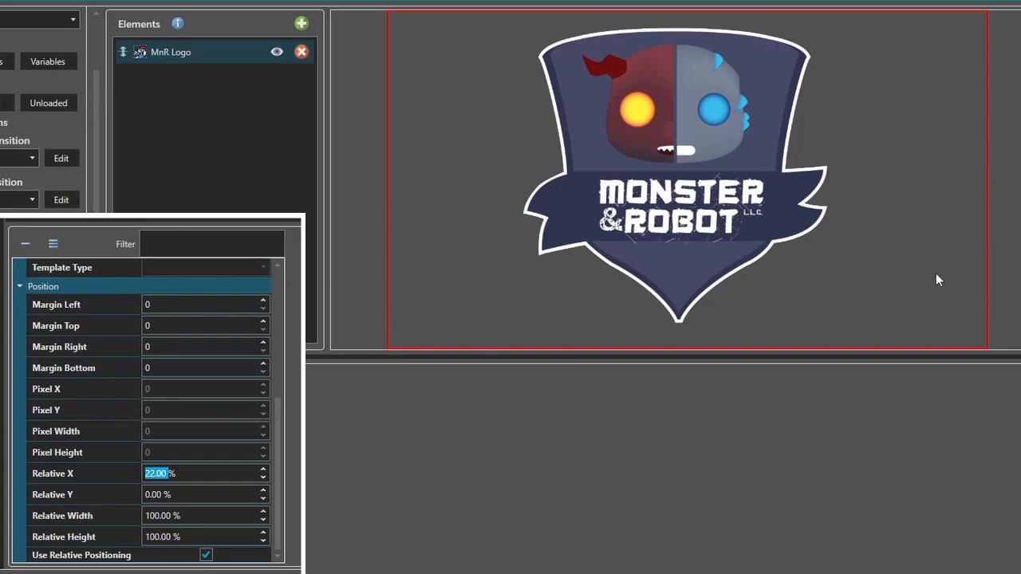
left_click(221, 475)
scroll(221, 475, "up", 1)
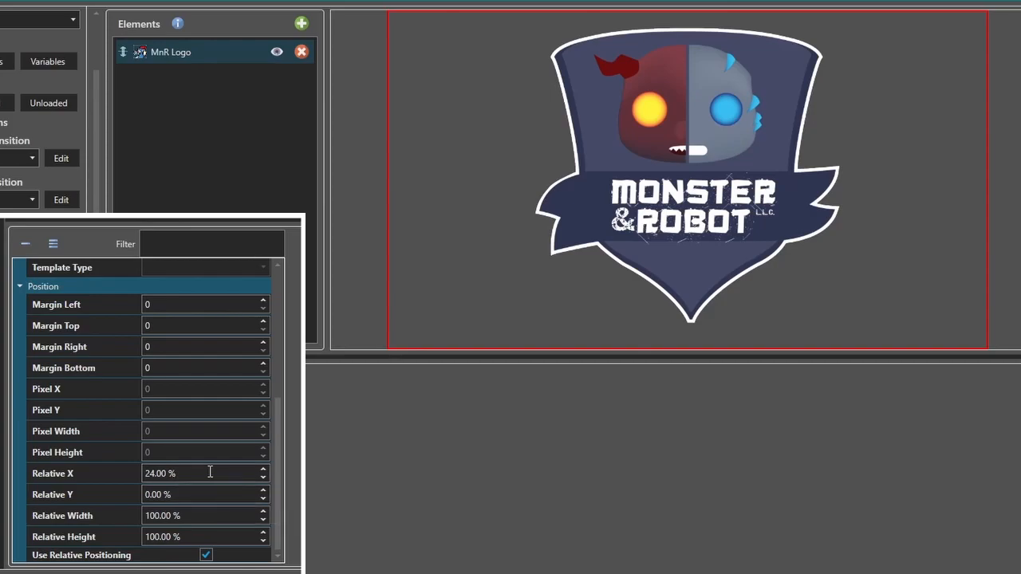
scroll(213, 474, "down", 1)
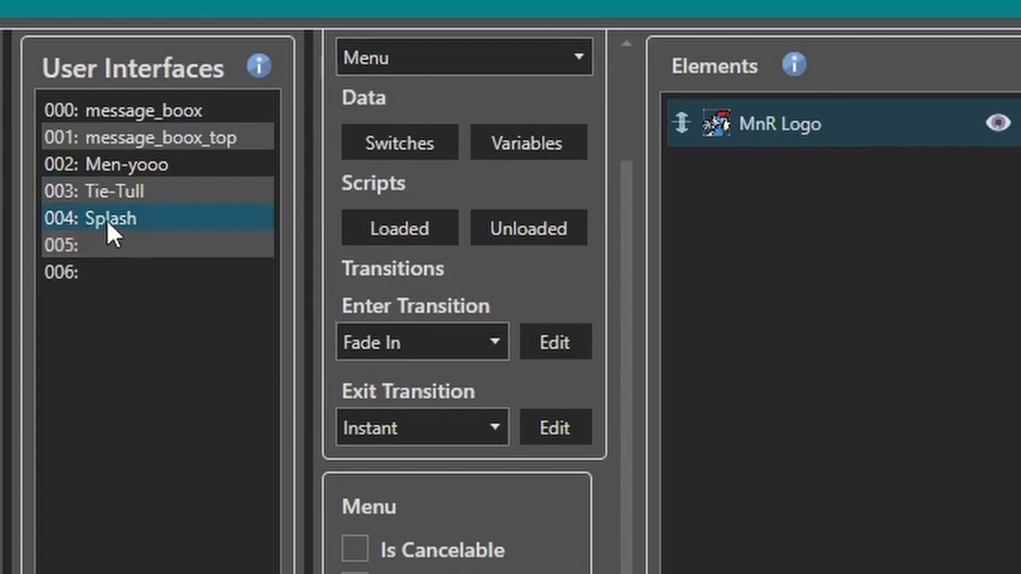
Step: Add a Wait command of 6000 milliseconds to the Splash interface's Loaded script, with Block Input enabled
left_click(396, 222)
left_click_drag(270, 123, 287, 178)
left_click(337, 272)
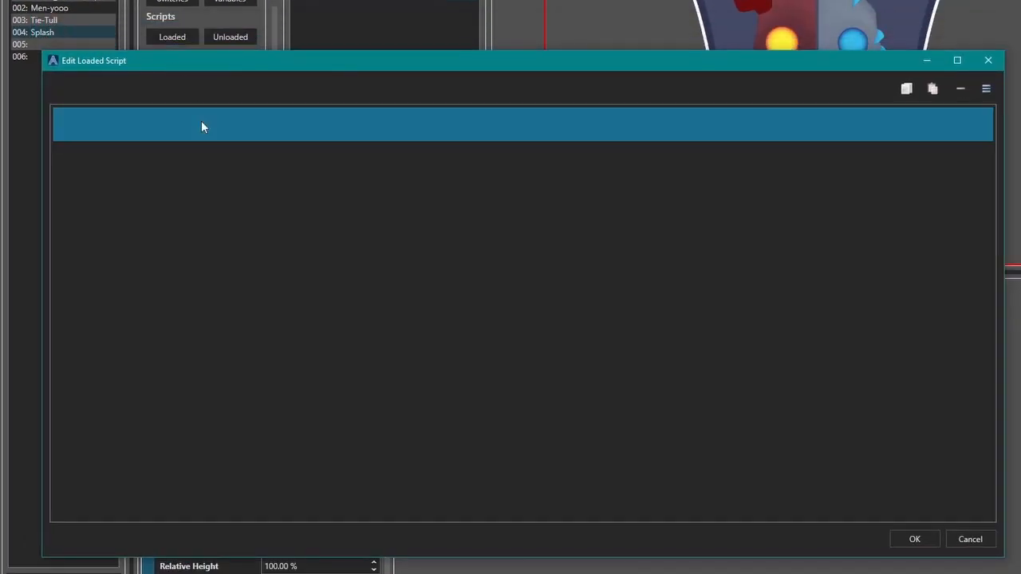
right_click(199, 133)
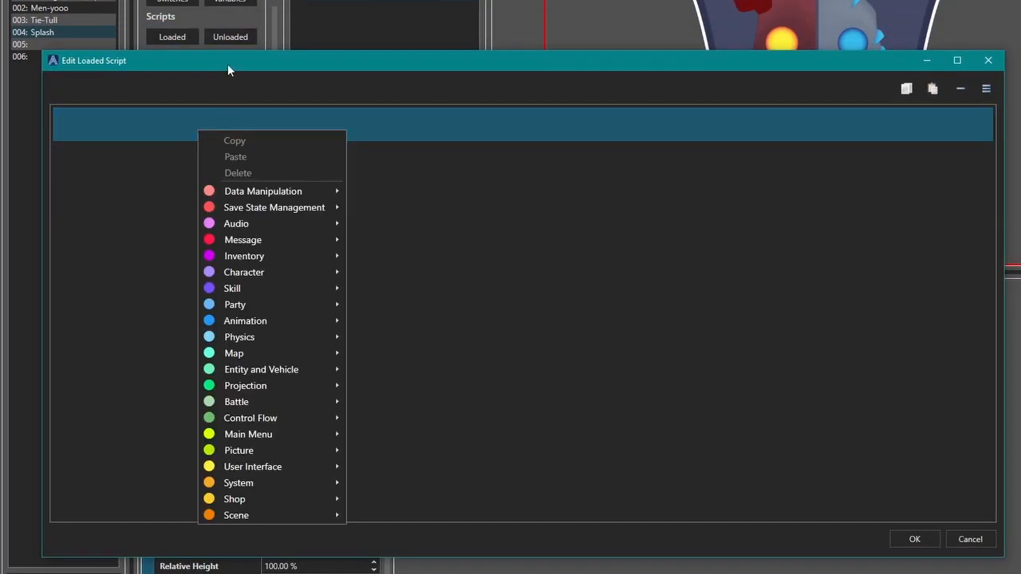
left_click_drag(227, 64, 213, 48)
right_click(156, 124)
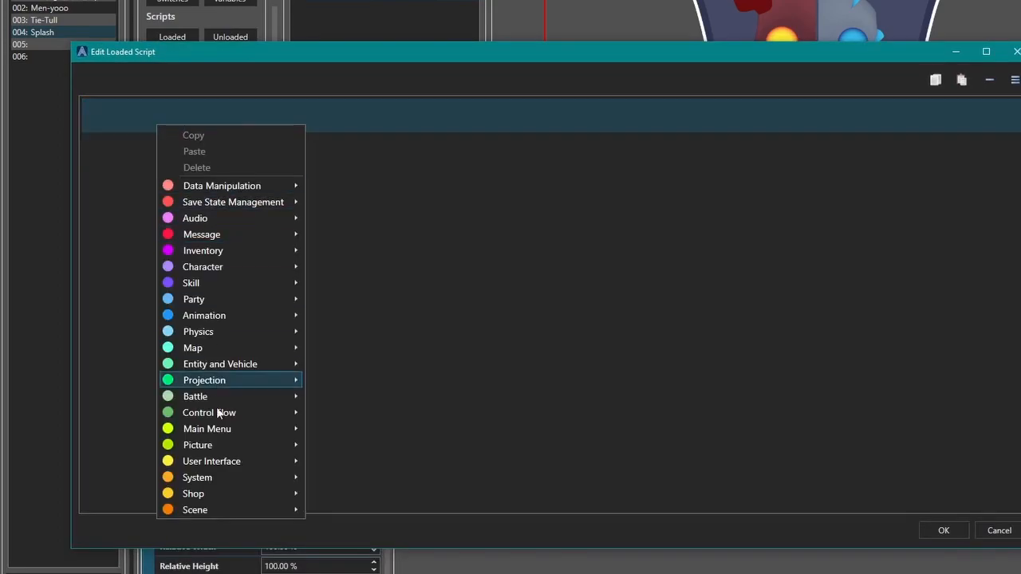
mouse_move(219, 413)
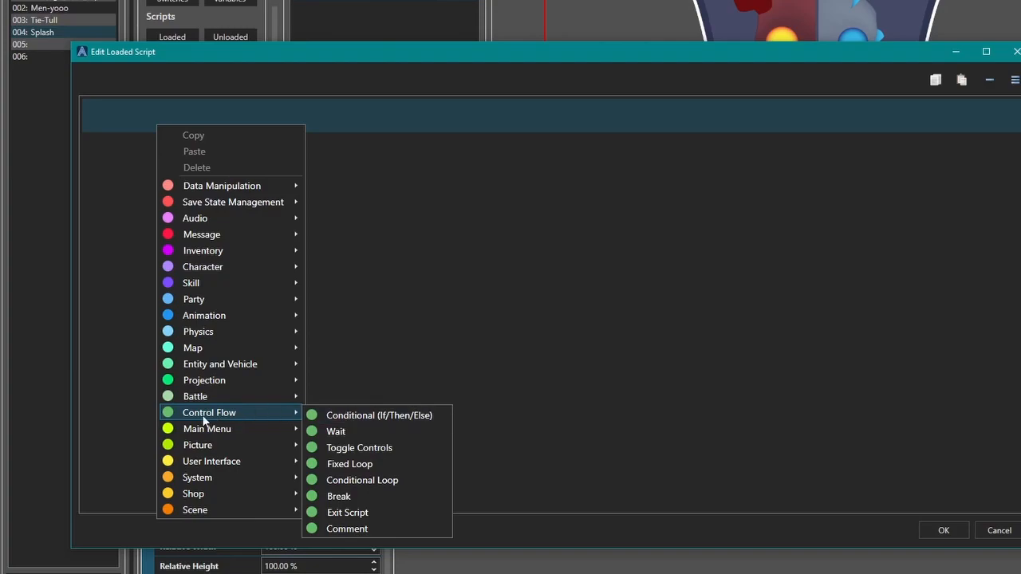
left_click(344, 431)
double_click(181, 162)
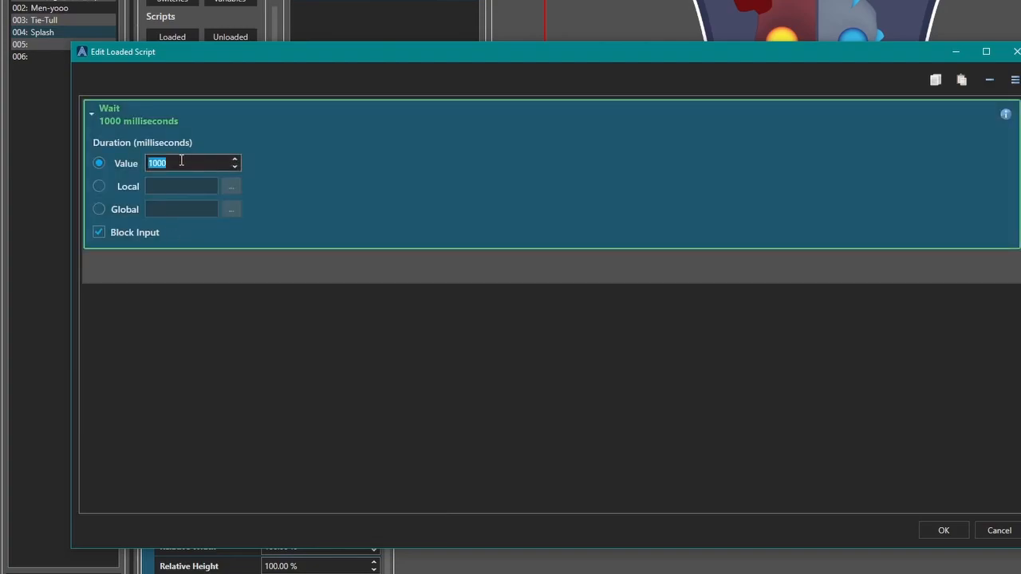
type("6000")
left_click(100, 231)
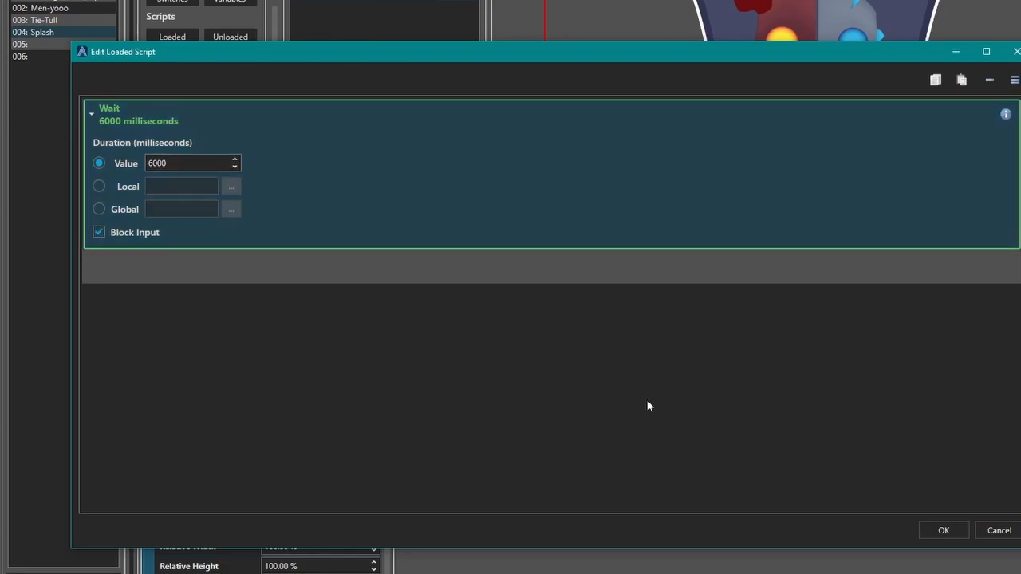
left_click(944, 530)
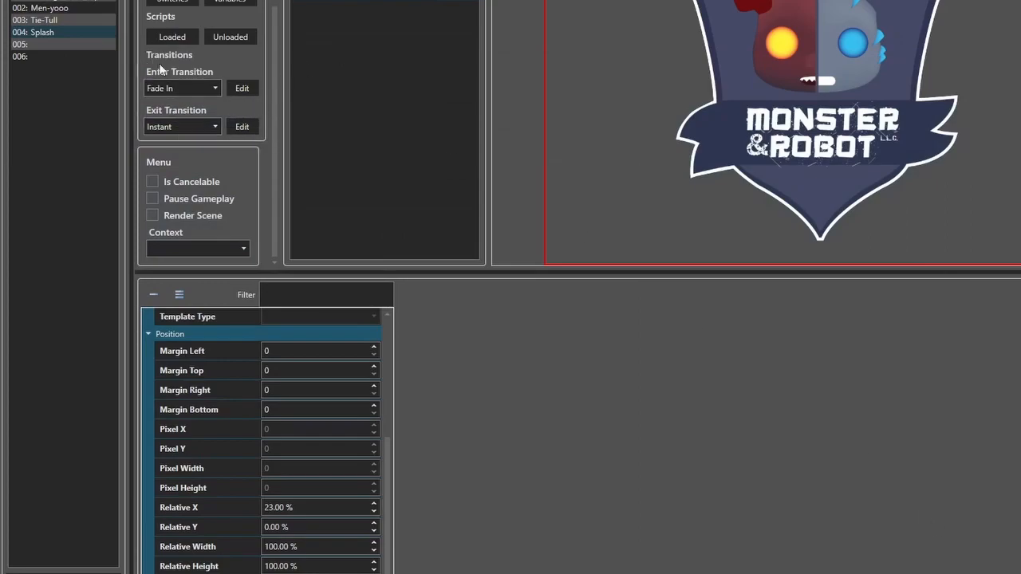
Step: Add a Close Menu command after the Wait in the Splash interface's Loaded script
left_click(163, 36)
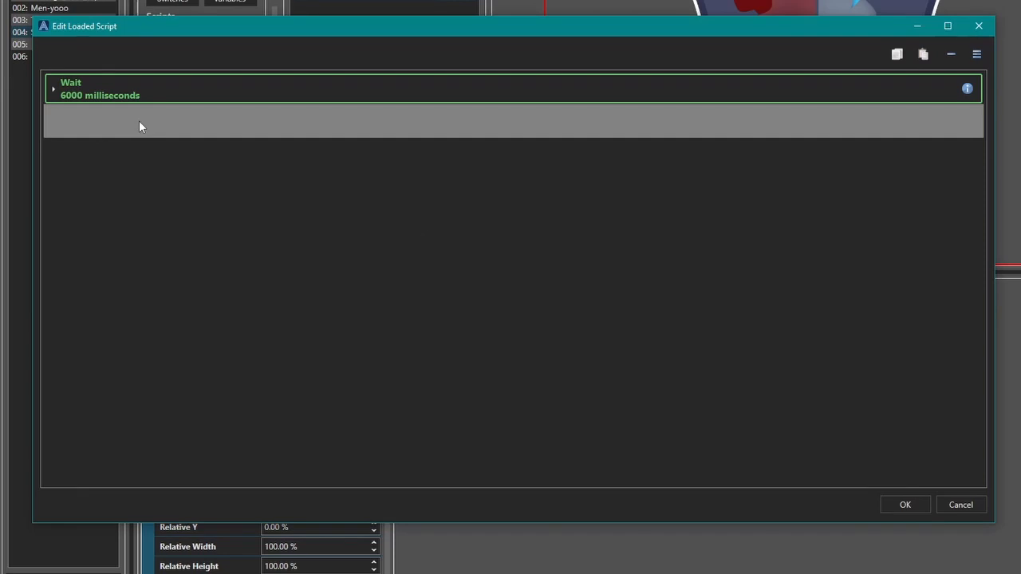
left_click(123, 129)
right_click(115, 128)
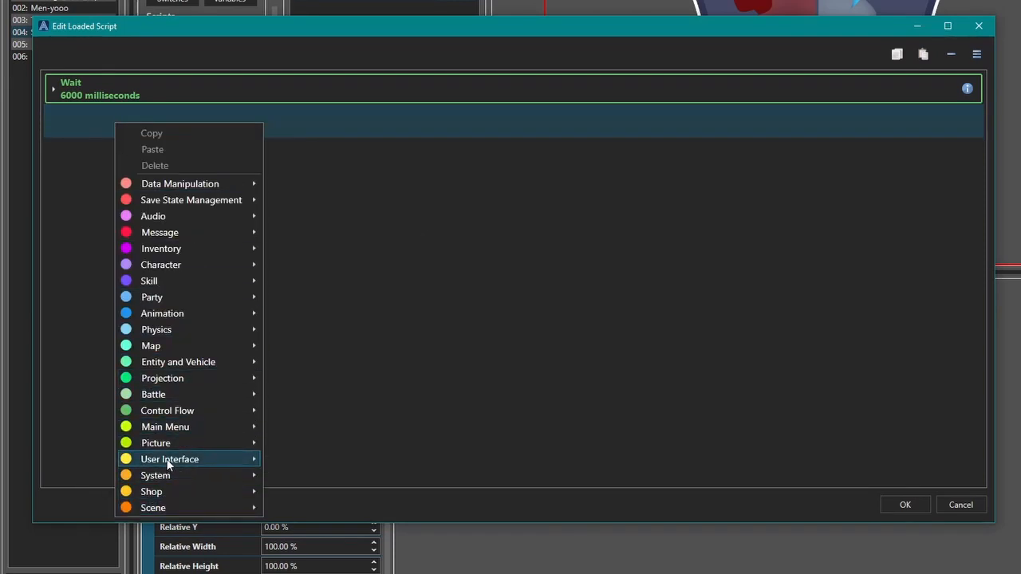
mouse_move(168, 461)
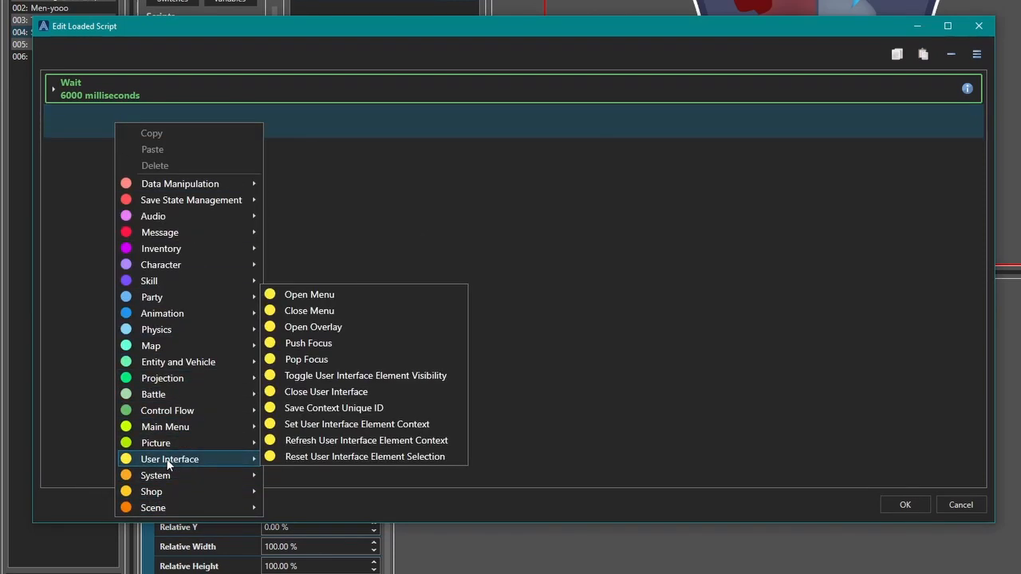
left_click(328, 311)
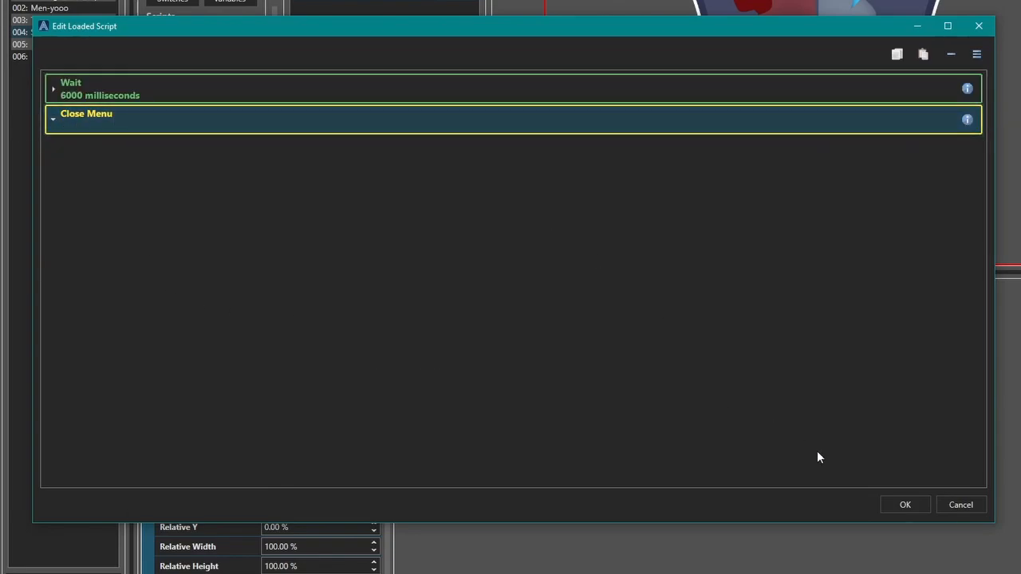
left_click(904, 505)
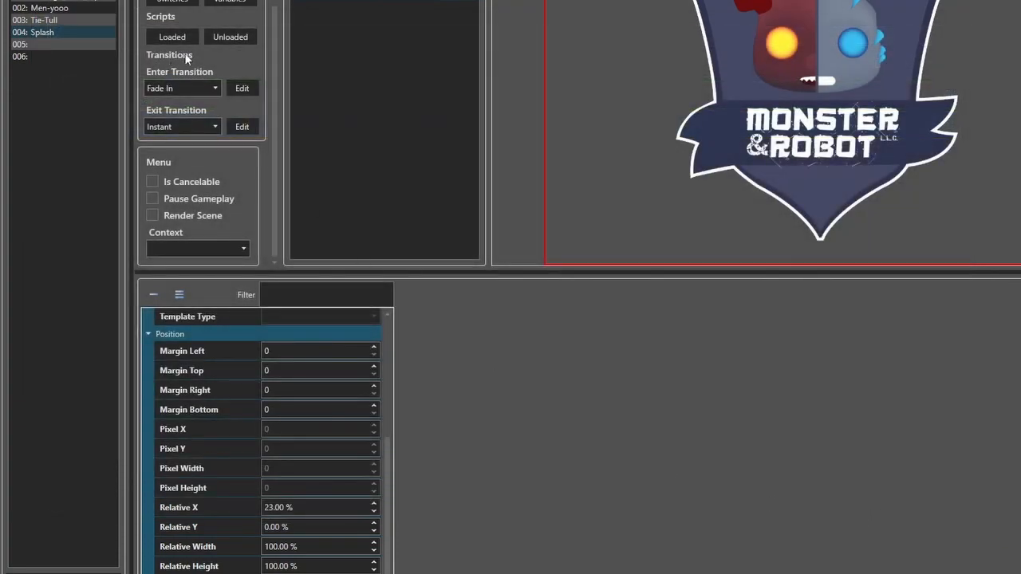
Step: Add an Open Menu command for the Tie-Tull menu to the Splash interface's Unloaded script
left_click(228, 37)
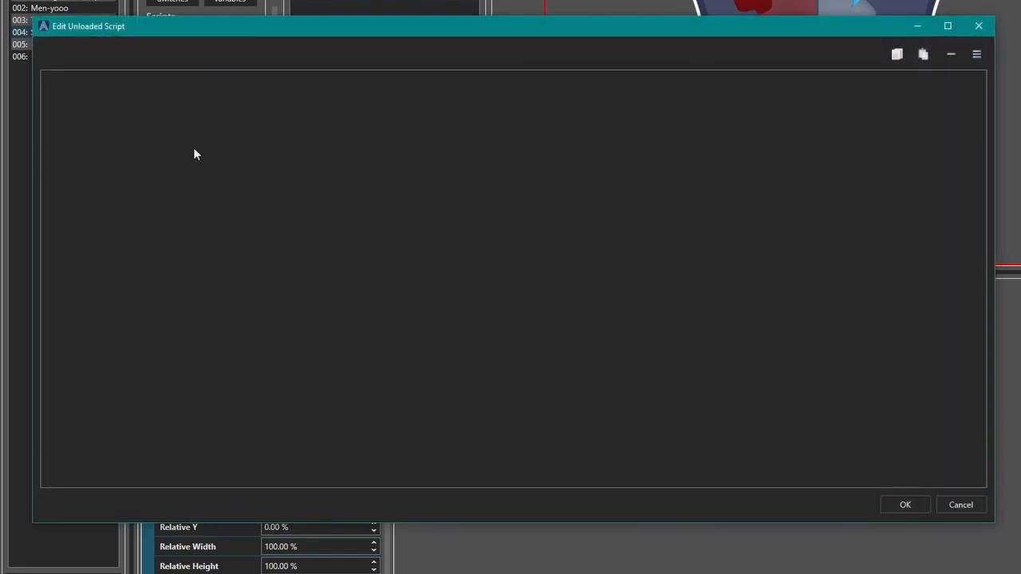
left_click(180, 101)
right_click(134, 95)
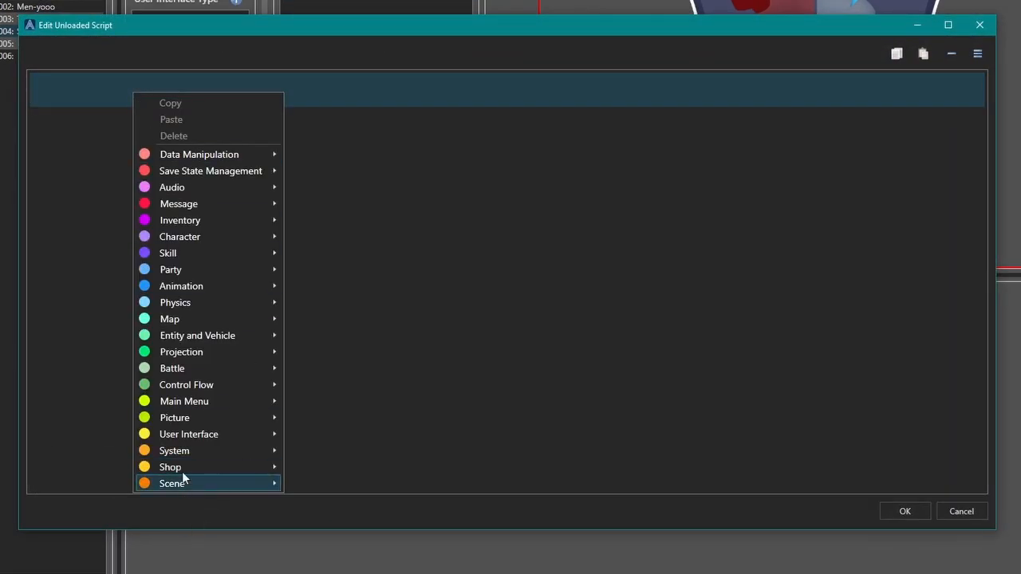
mouse_move(182, 436)
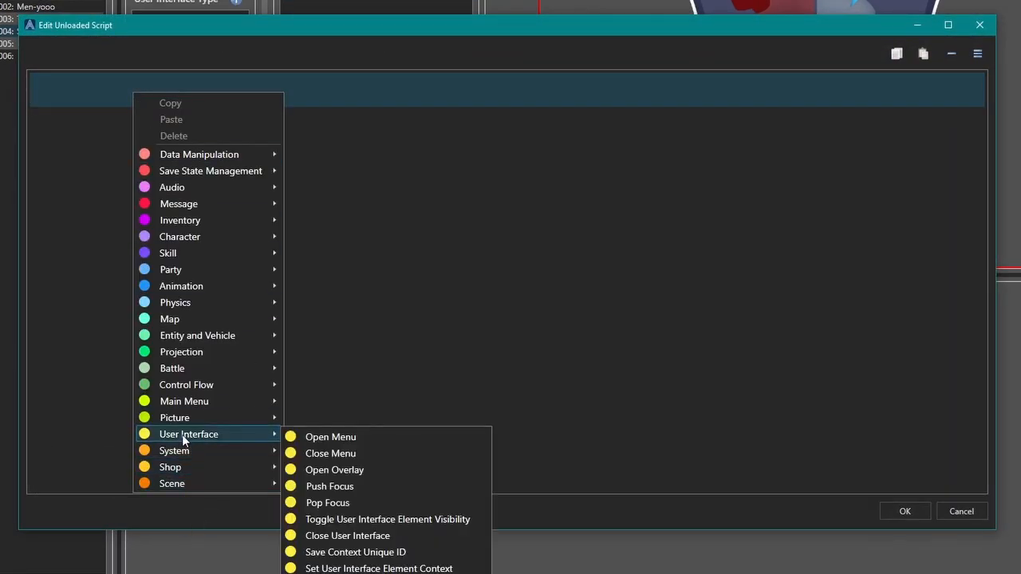
left_click(347, 437)
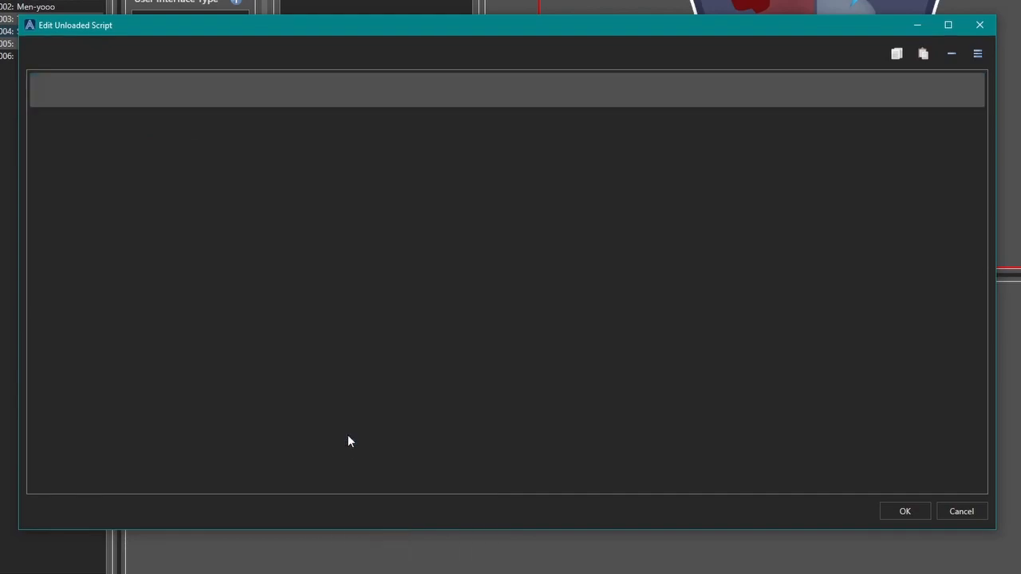
left_click(108, 136)
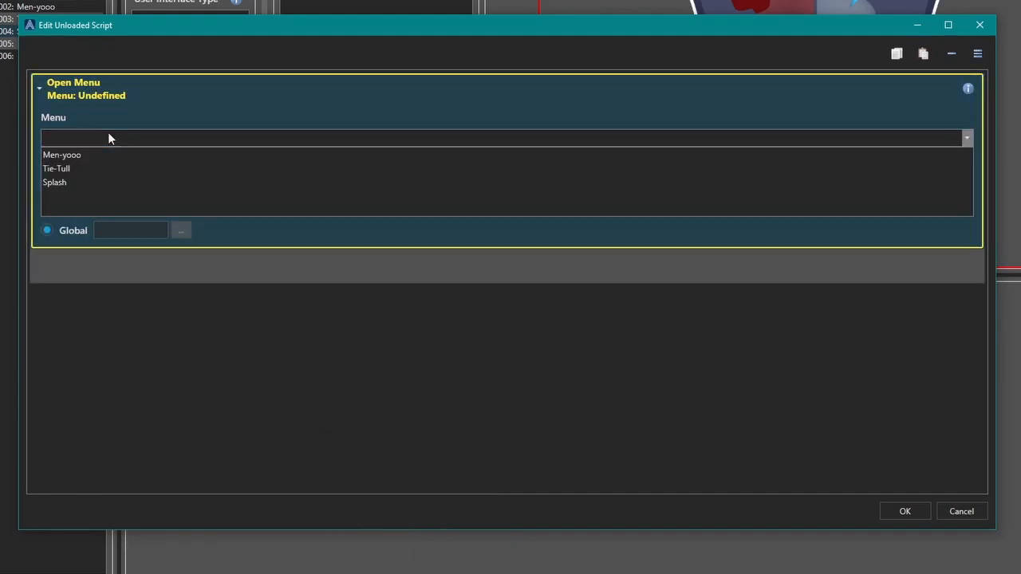
left_click(73, 169)
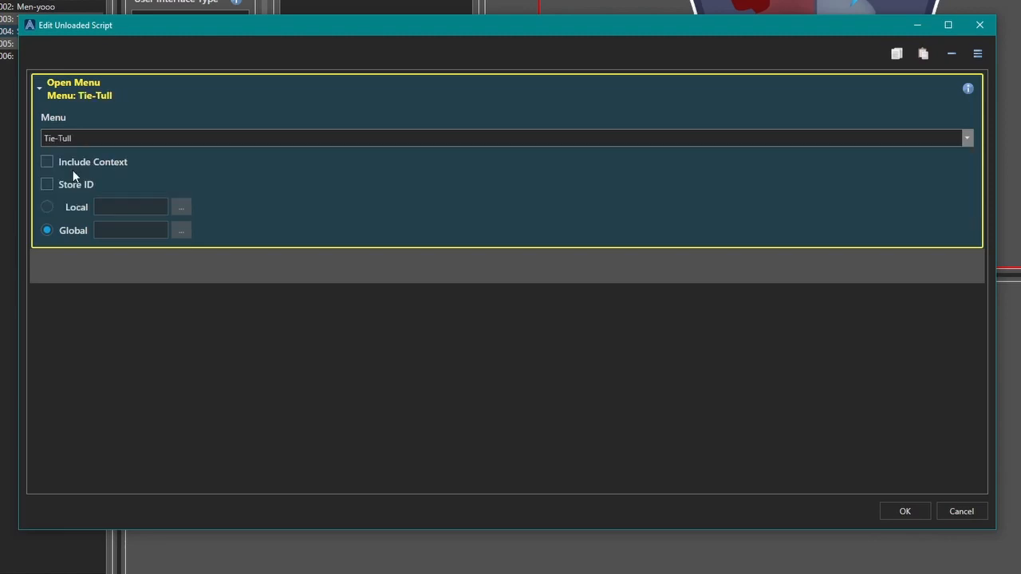
left_click(919, 511)
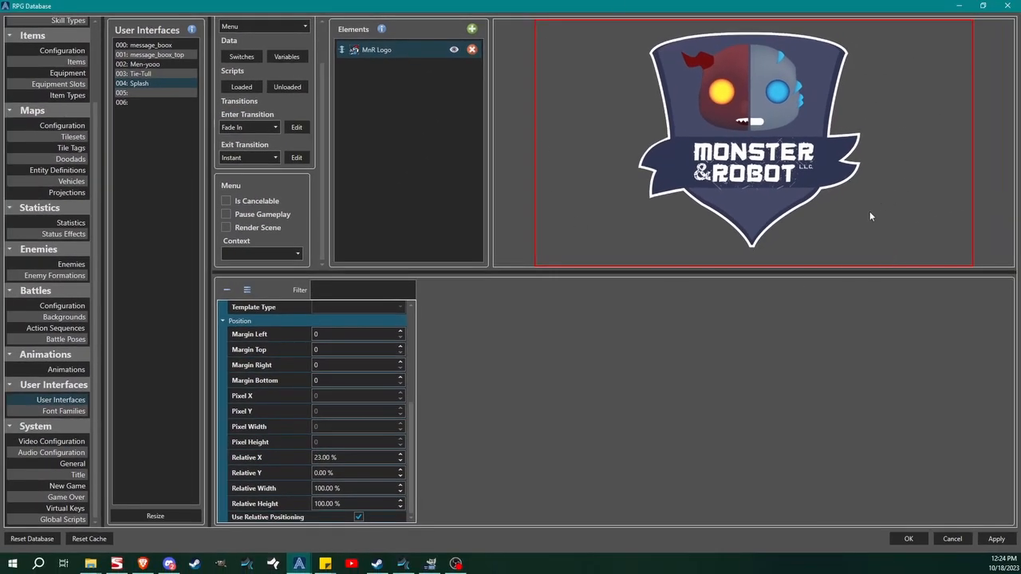
Step: Save the database changes, run a test version of the game to check its opening screen, and close it
left_click(910, 539)
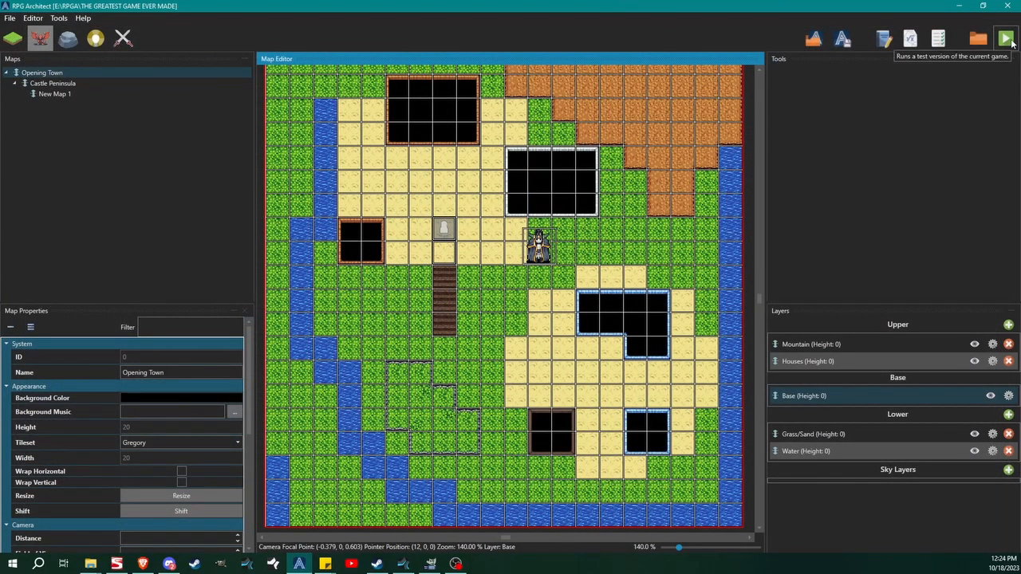
left_click(1010, 42)
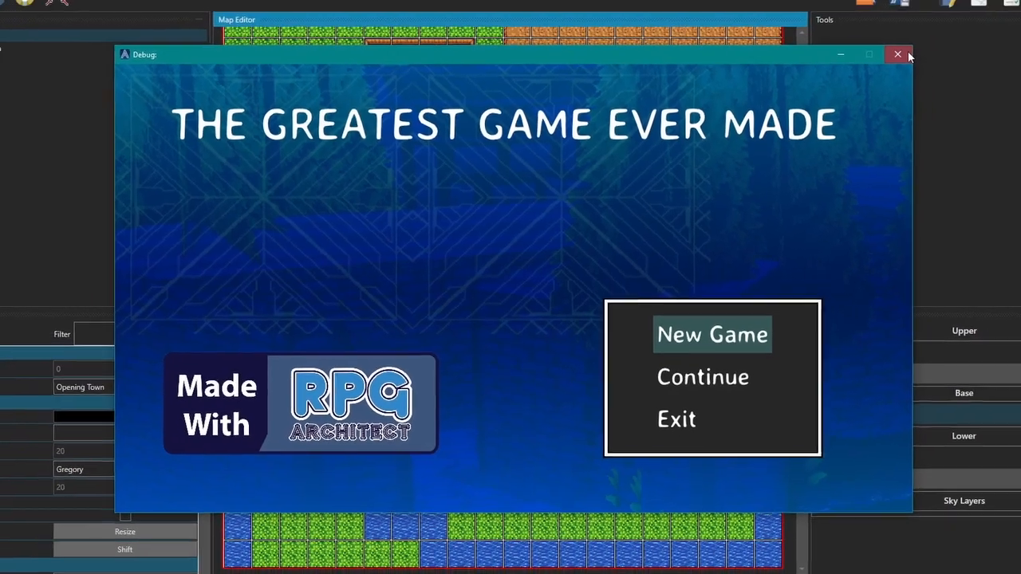
left_click(904, 54)
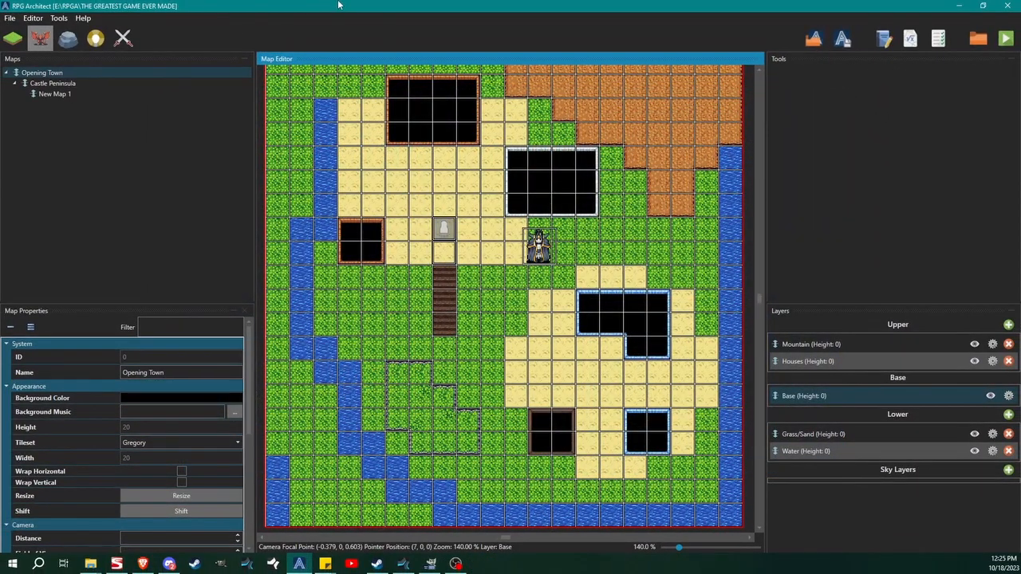
Step: Change the Menu used by the database's Title settings to Splash
key("F9")
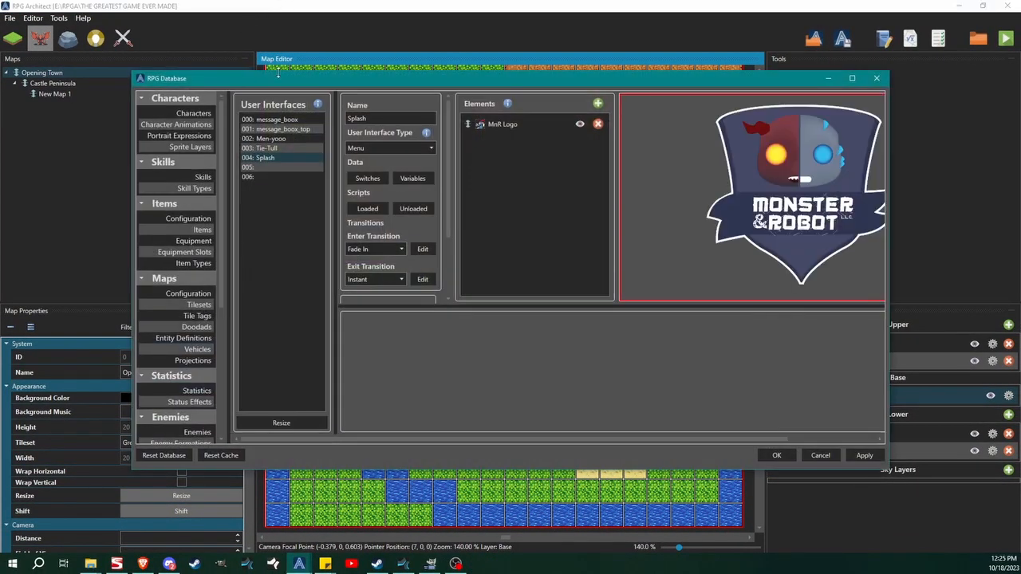
double_click(372, 84)
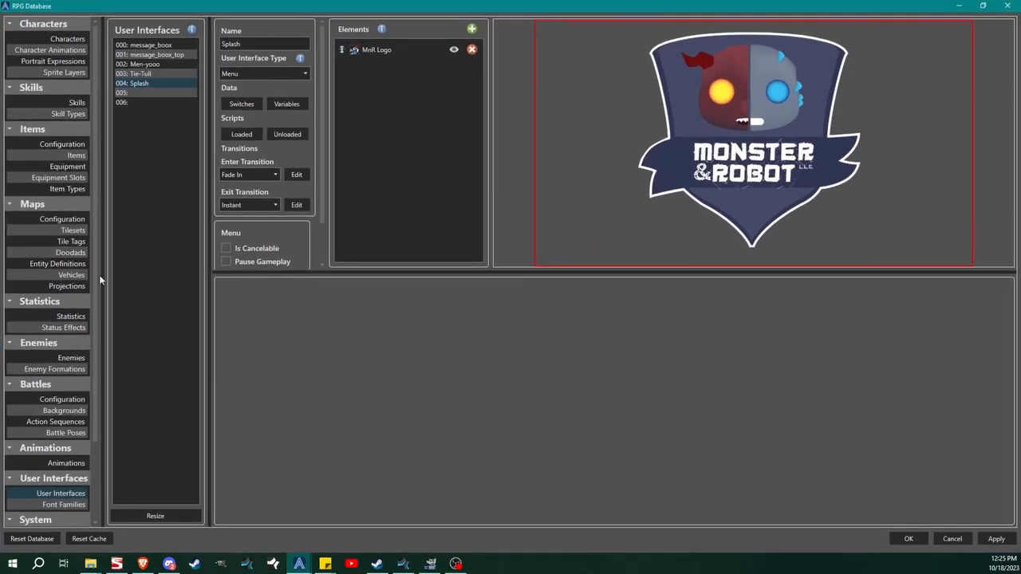
scroll(96, 211, "down", 3)
left_click(79, 475)
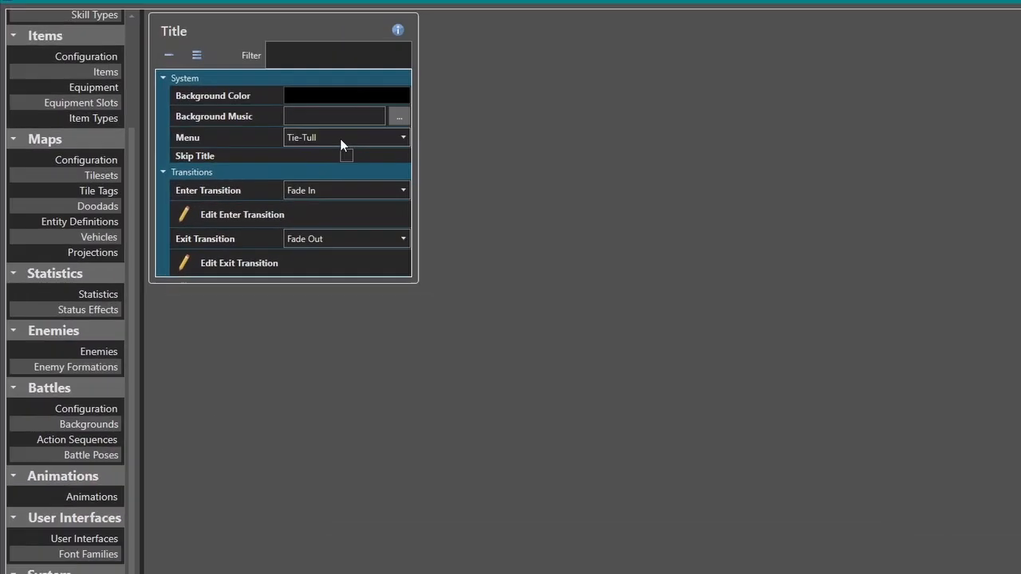
left_click(339, 144)
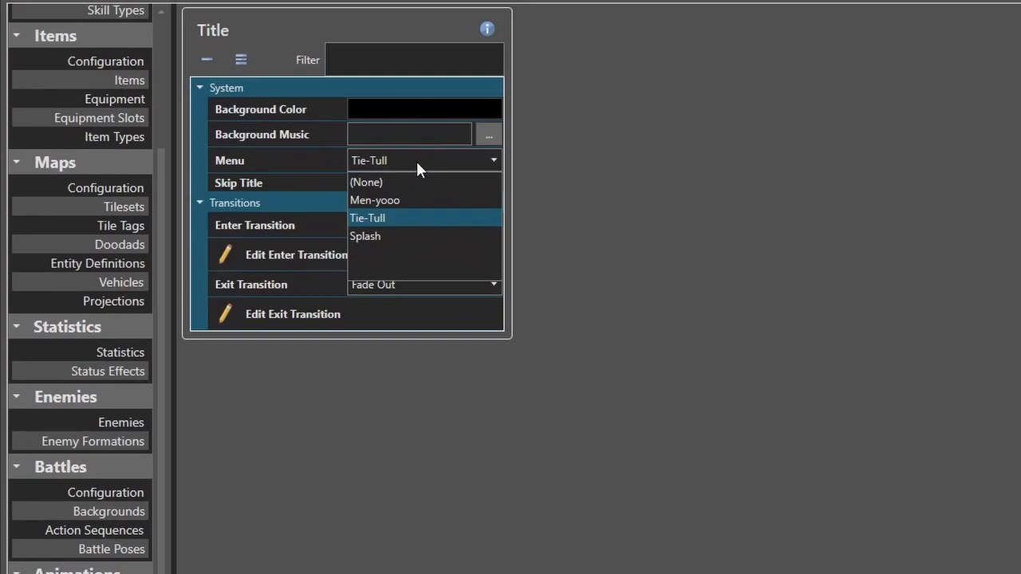
left_click(307, 202)
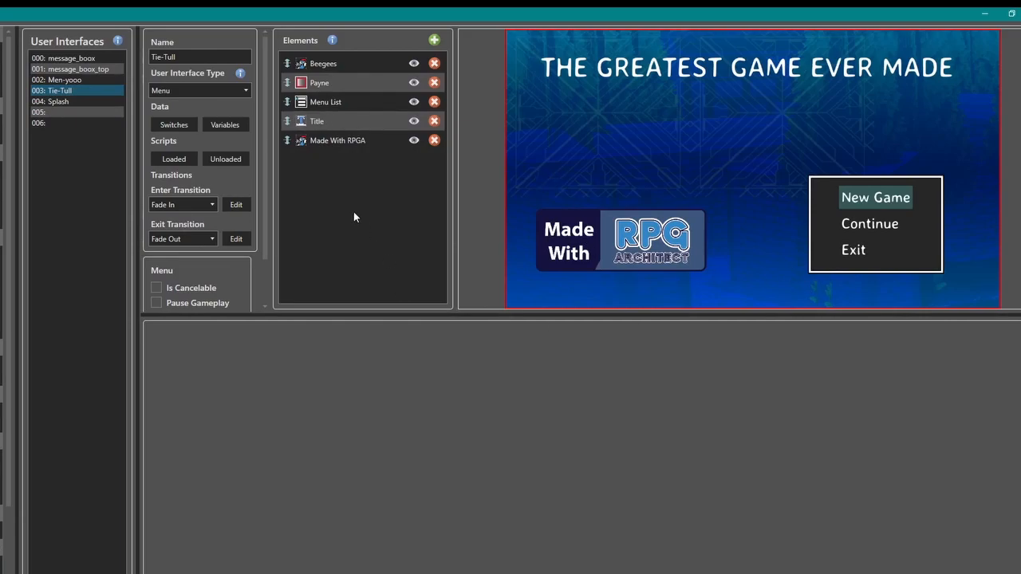
Step: Add a Play Music command to the Tie-Tull interface's Loaded script
left_click(59, 101)
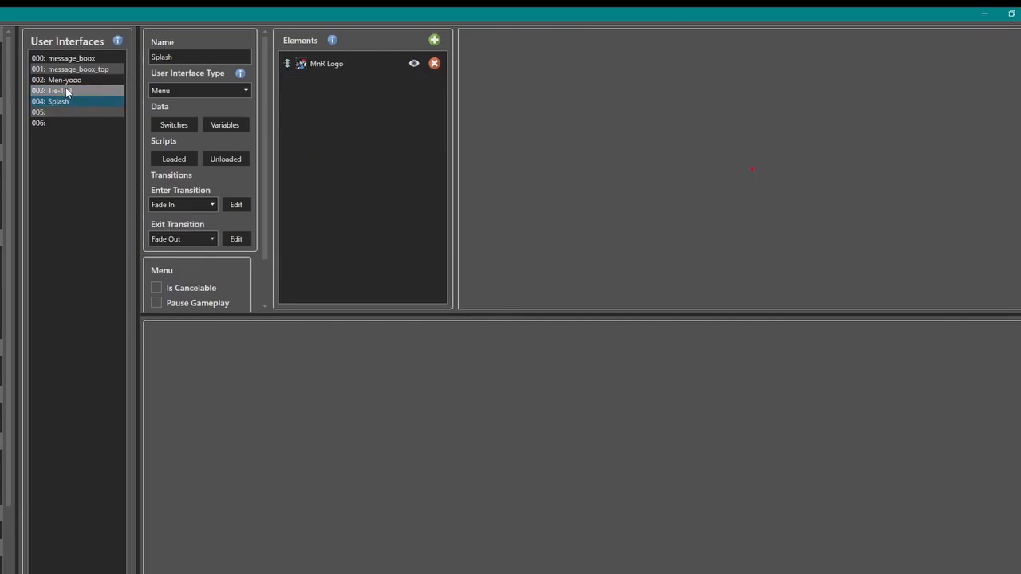
left_click(63, 90)
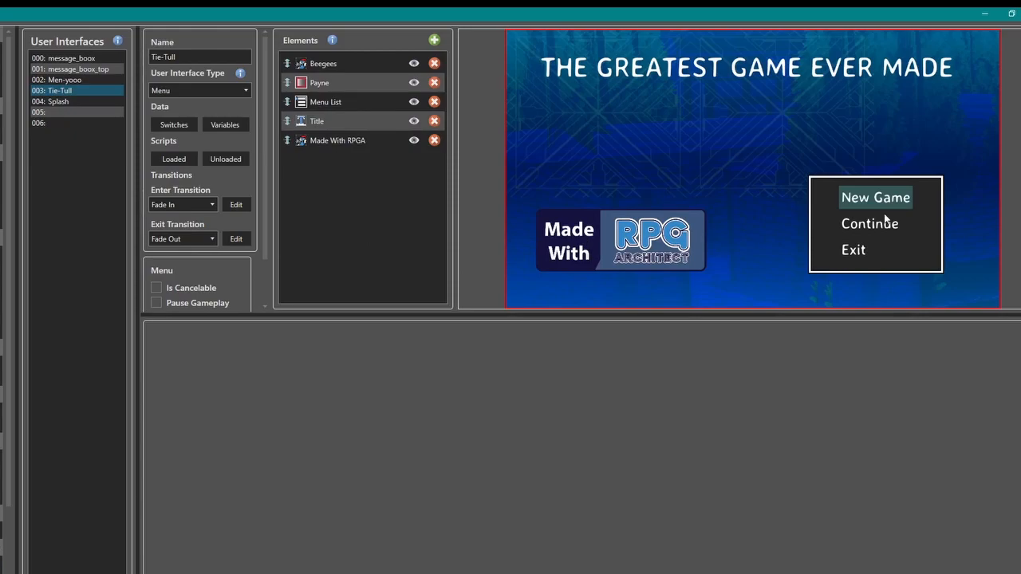
left_click(175, 162)
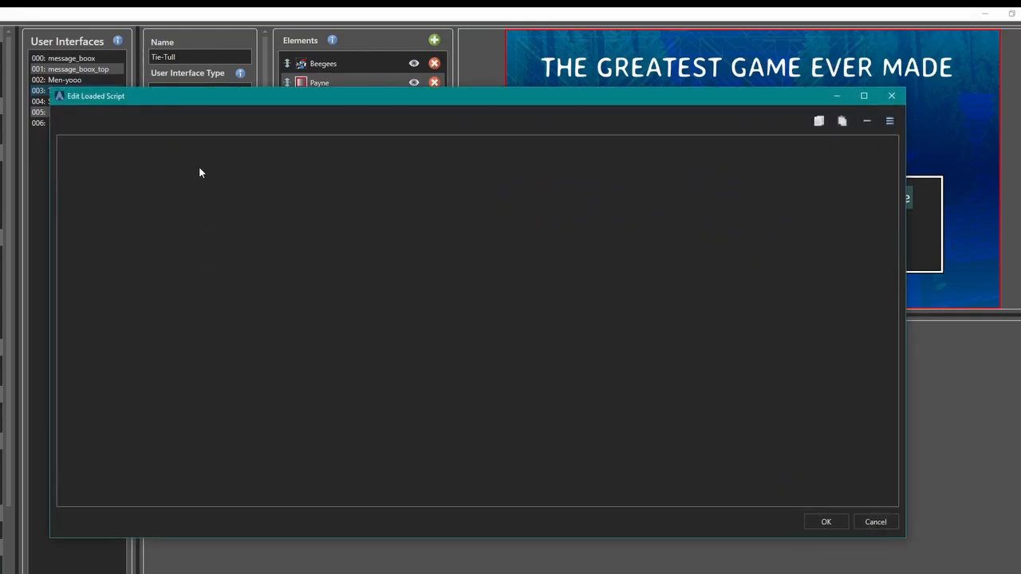
right_click(191, 159)
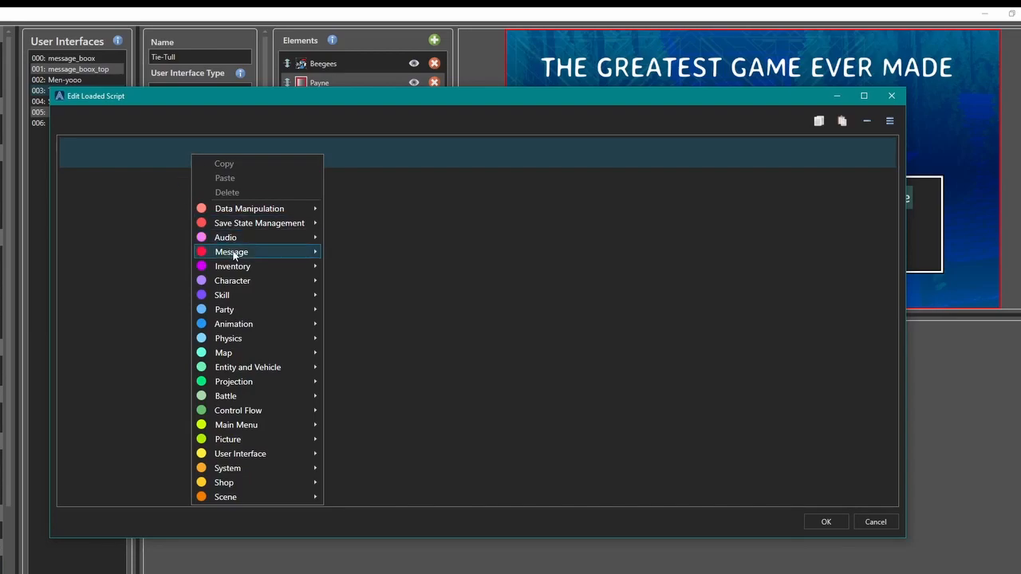
mouse_move(234, 239)
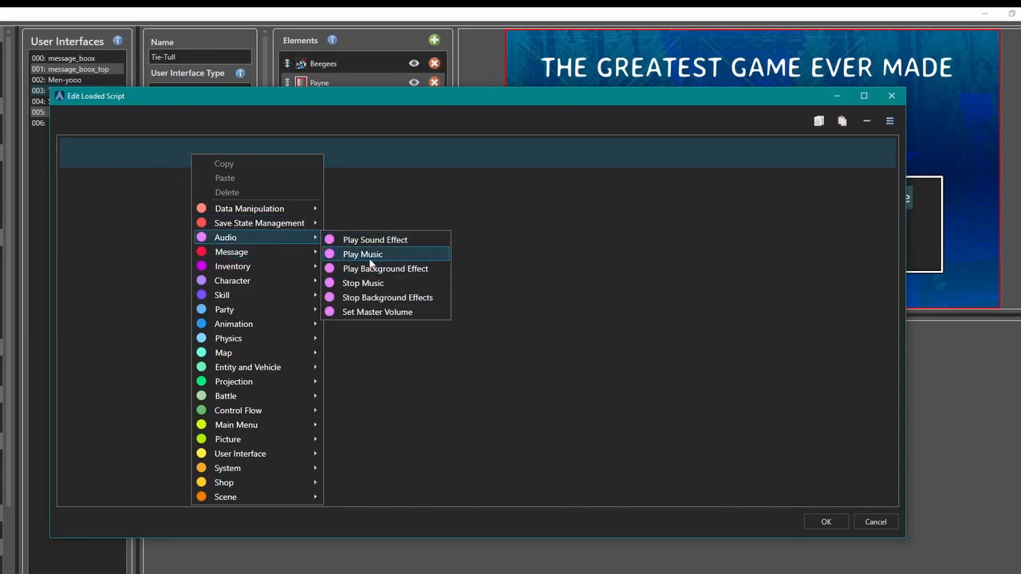
left_click(376, 256)
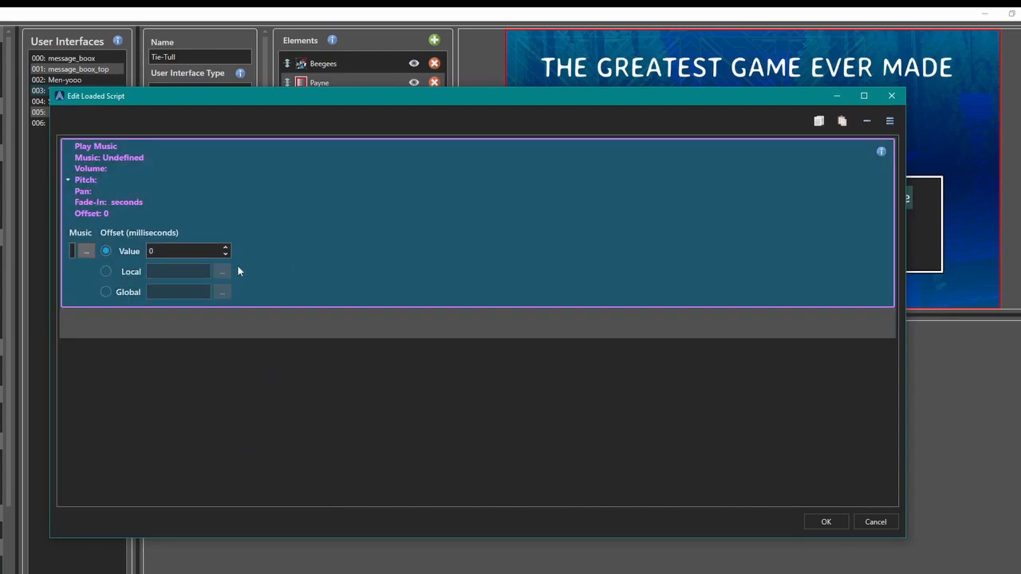
Step: Choose World Travelers.ogg from the 16-Bit Overworld music of Bit by Bit Sound as the Play Music track
left_click(86, 251)
left_click(324, 273)
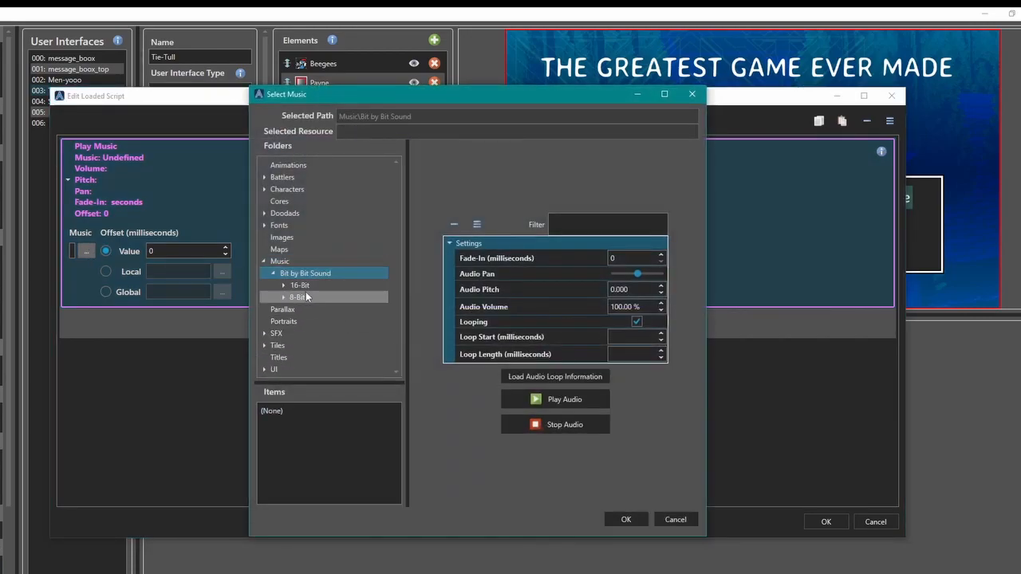
double_click(302, 287)
left_click(315, 322)
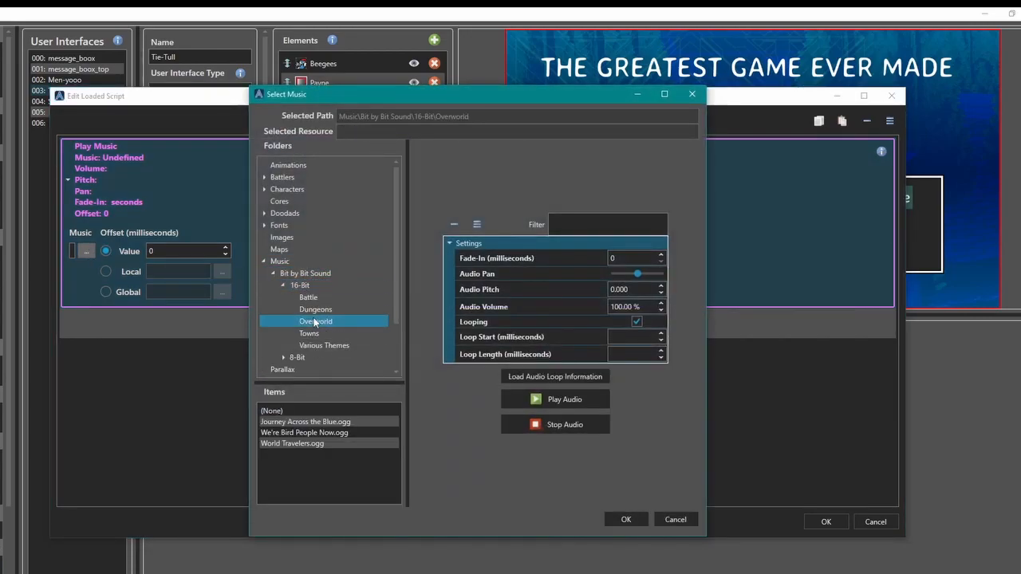
left_click(279, 444)
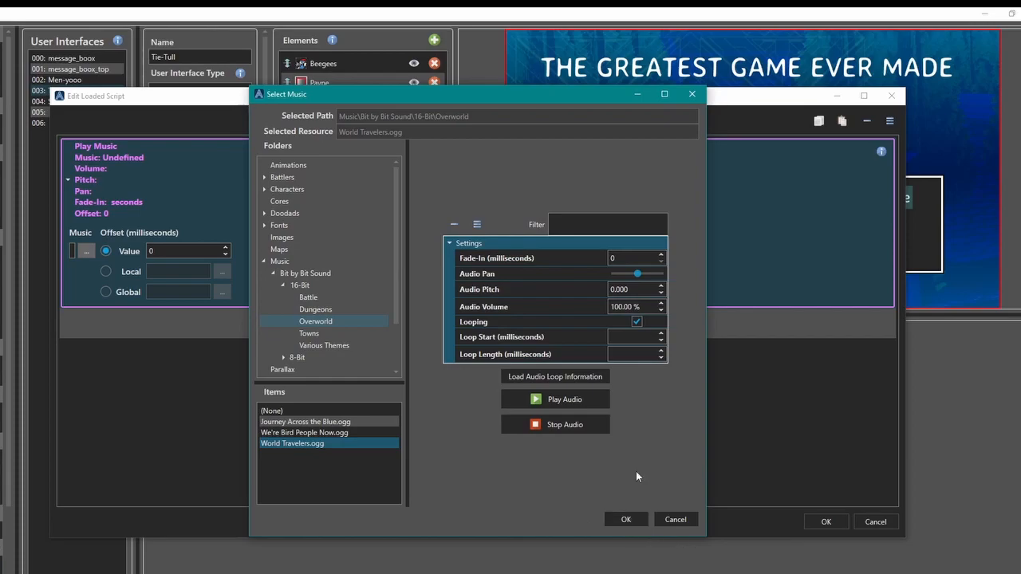
Step: Set the track's audio volume to 75 %, accept the Loaded script, and reopen it briefly to review the command
left_click(643, 305)
double_click(643, 306)
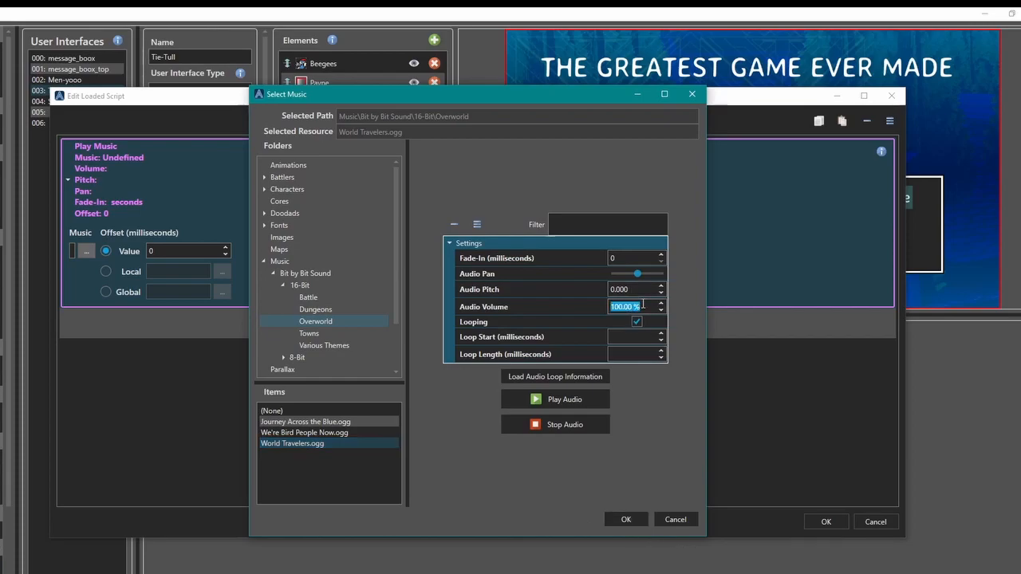
type("75")
left_click(625, 519)
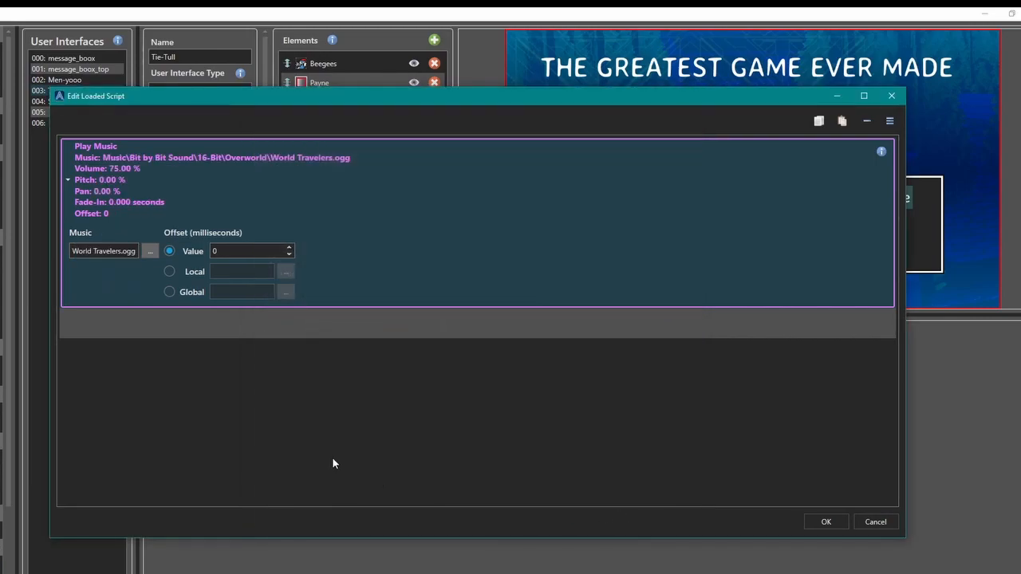
left_click(826, 521)
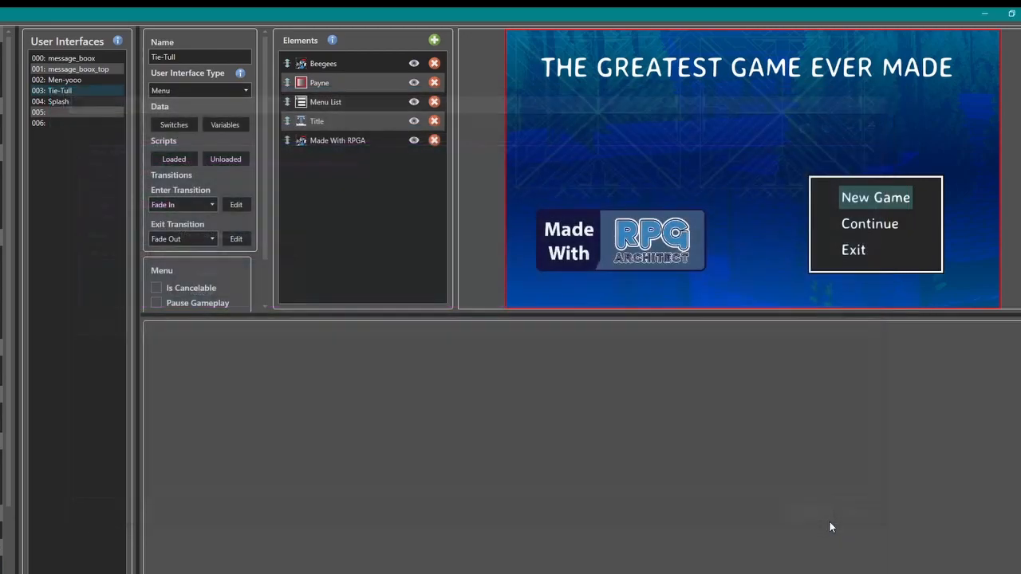
left_click(181, 159)
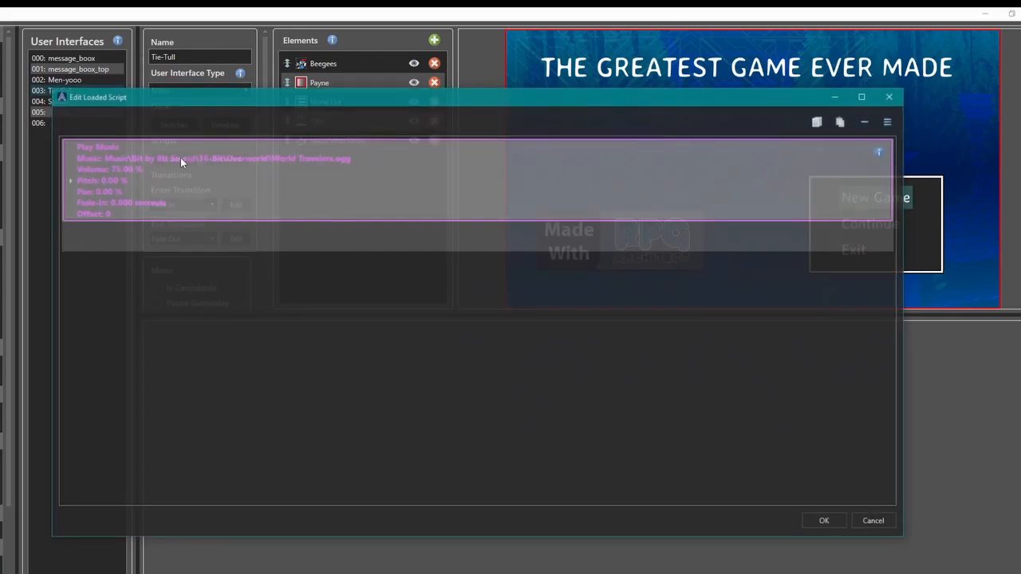
left_click(874, 522)
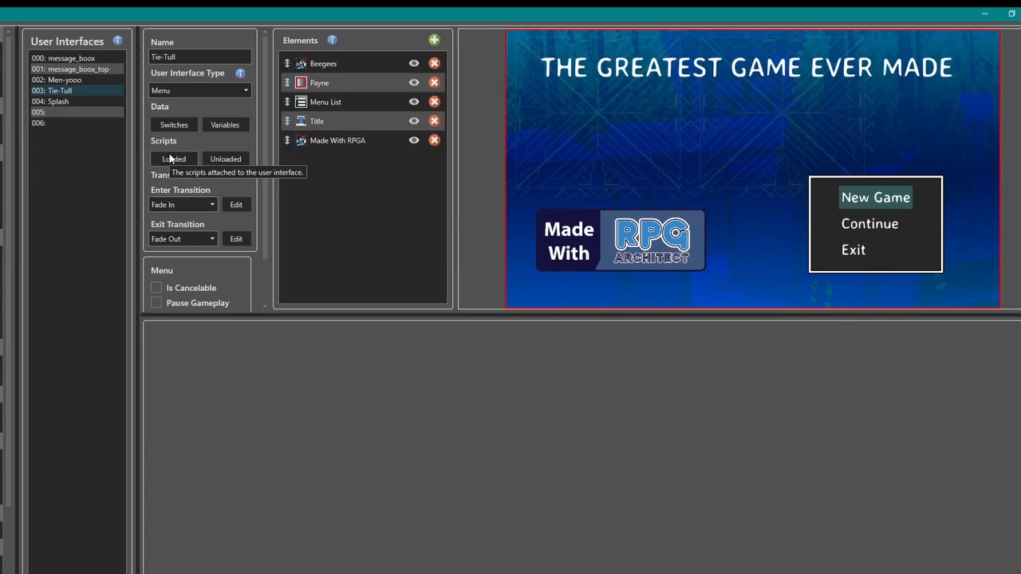
Step: In the Execute script of the Menu List's New Game item, insert a Stop Music command with a 2000 ms fade-out before the New Game command
left_click(340, 121)
left_click(335, 102)
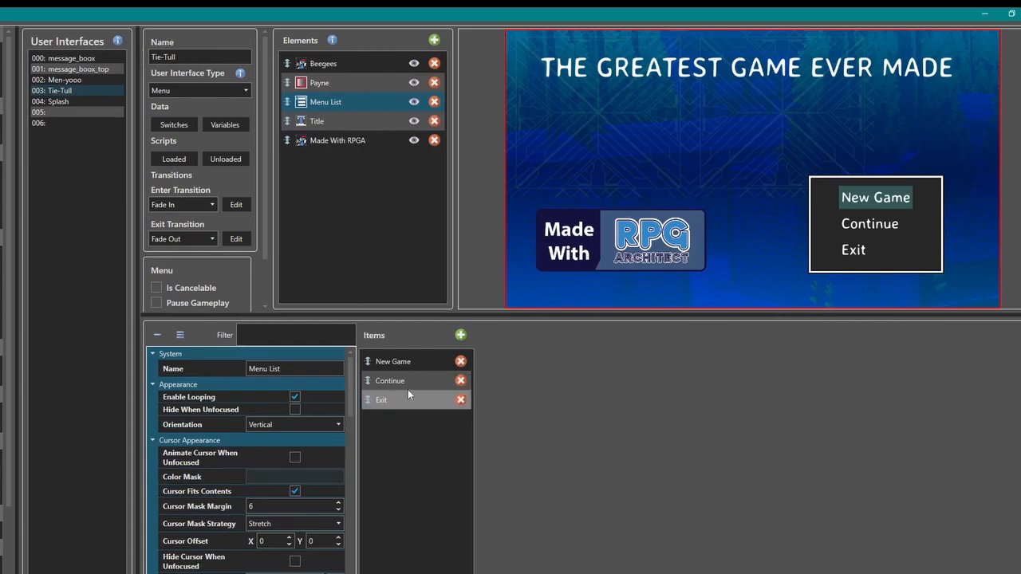
left_click(387, 380)
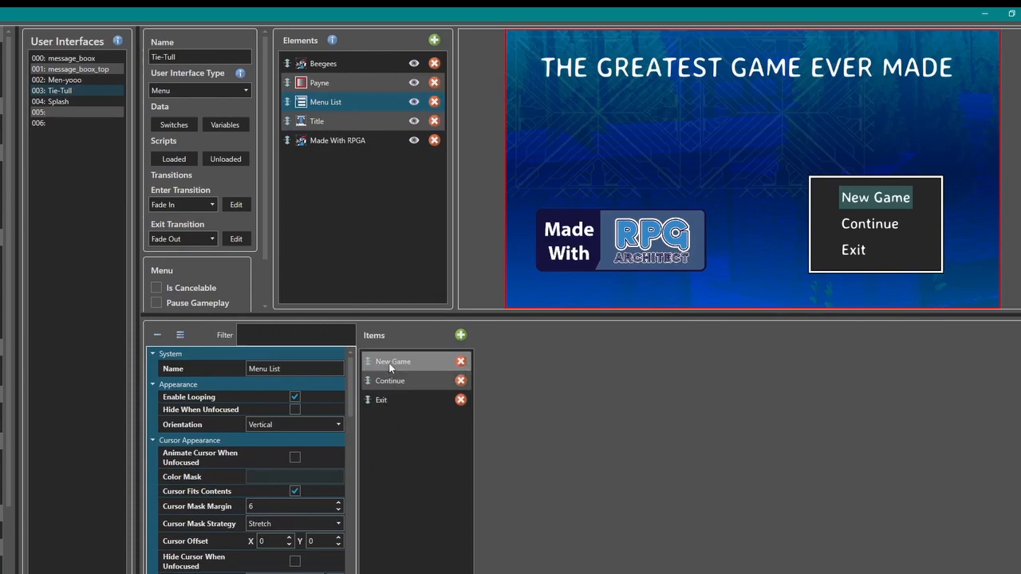
left_click(387, 359)
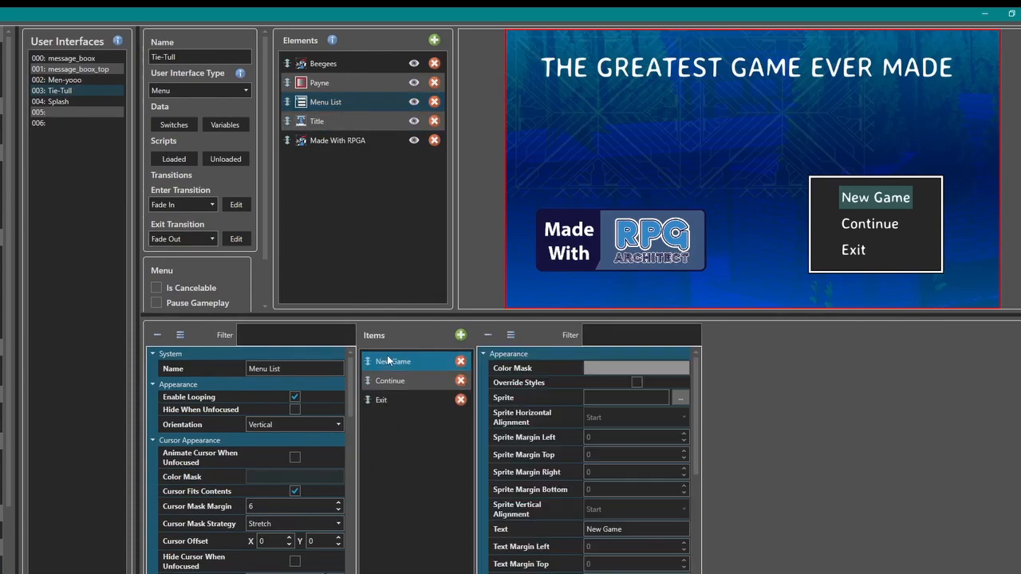
left_click_drag(698, 372, 695, 499)
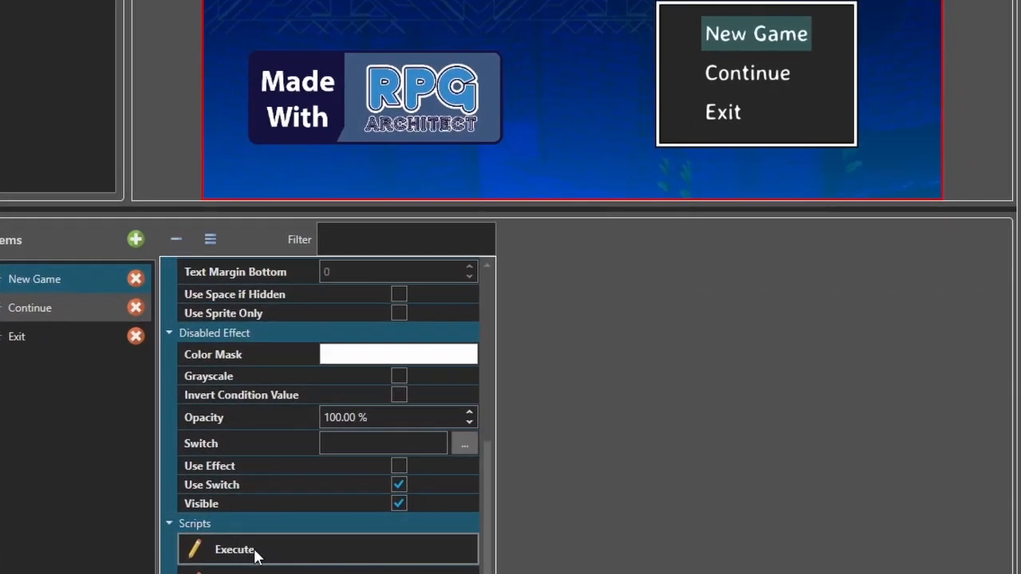
left_click(454, 547)
left_click(739, 339)
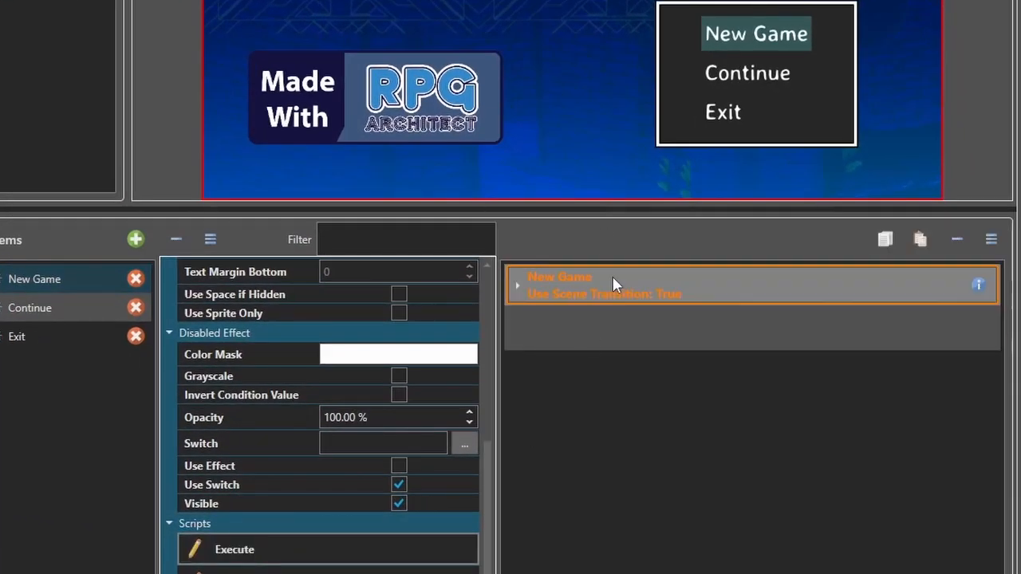
right_click(569, 276)
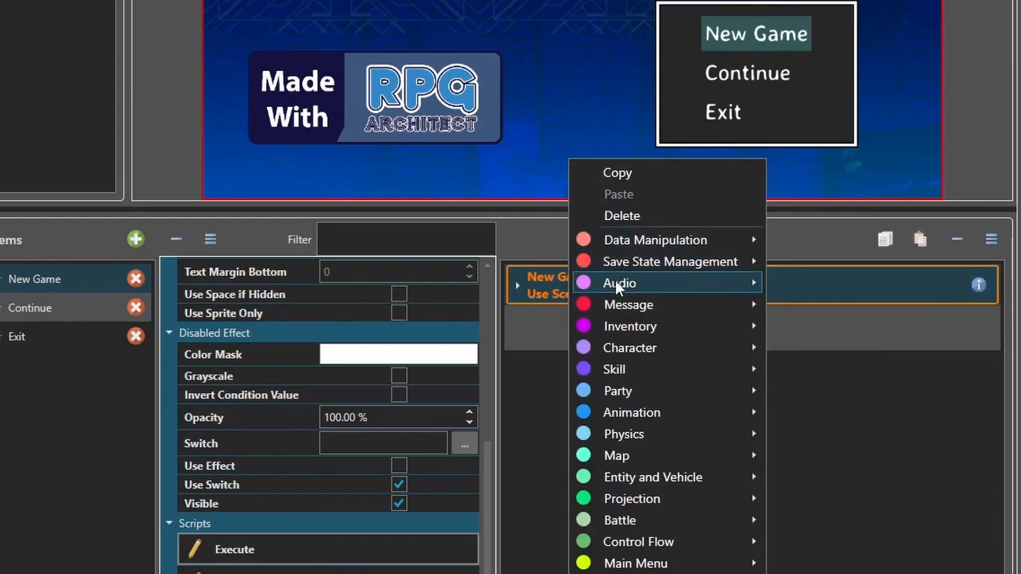
mouse_move(617, 285)
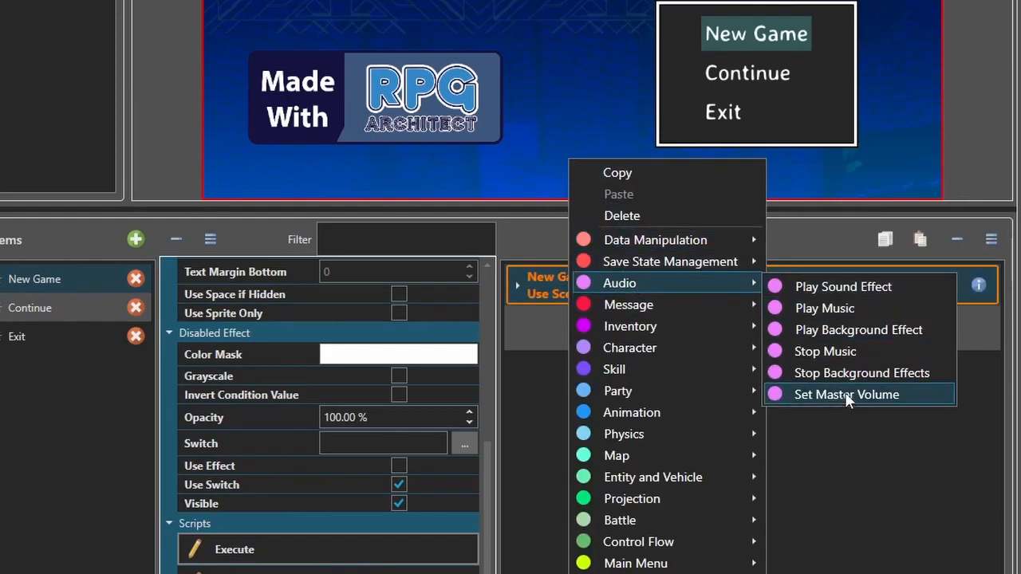
left_click(837, 351)
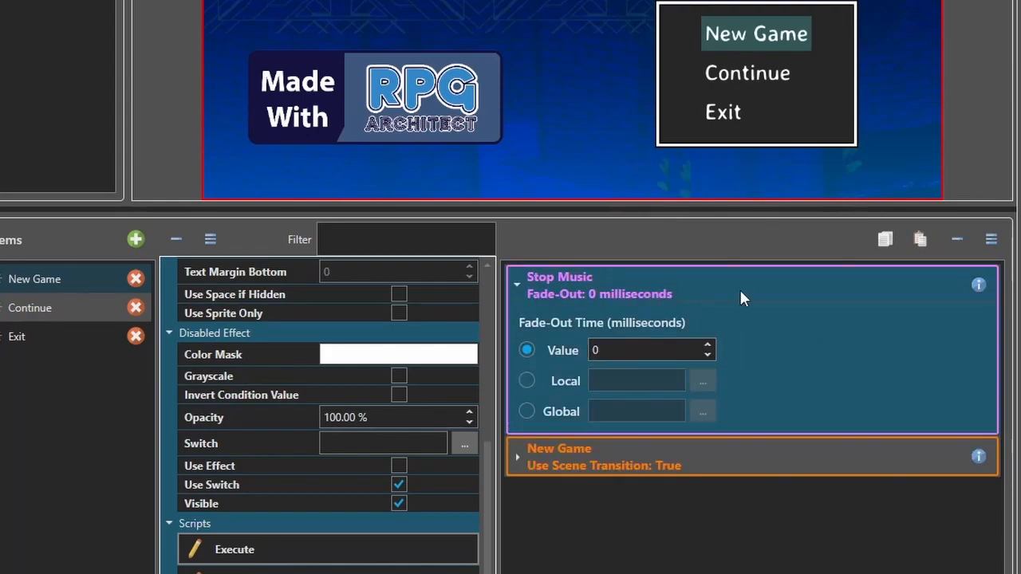
double_click(604, 349)
type("2000")
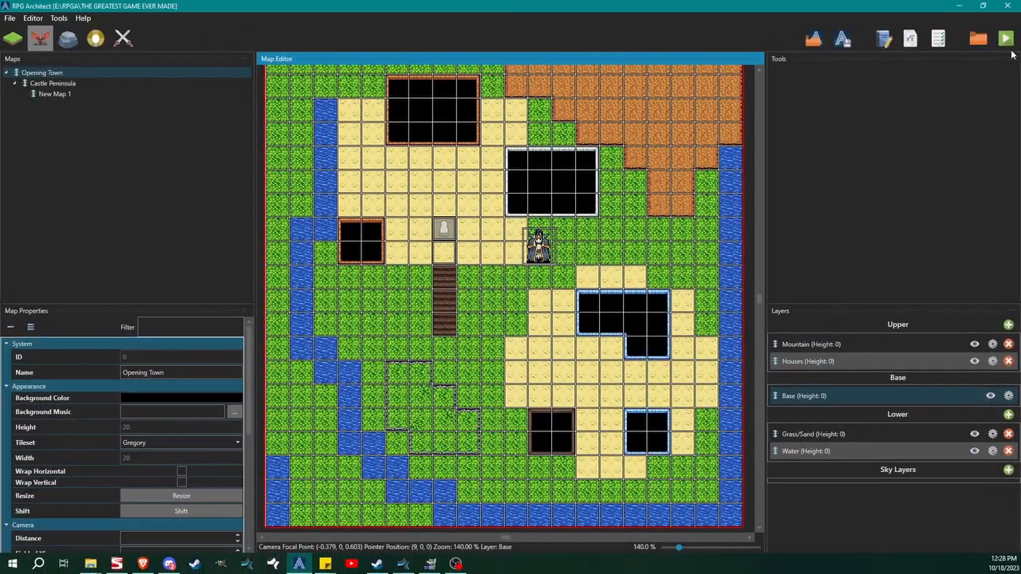
Step: Run a test version of the game and move through the title menu's options to check the opening sequence
left_click(1005, 40)
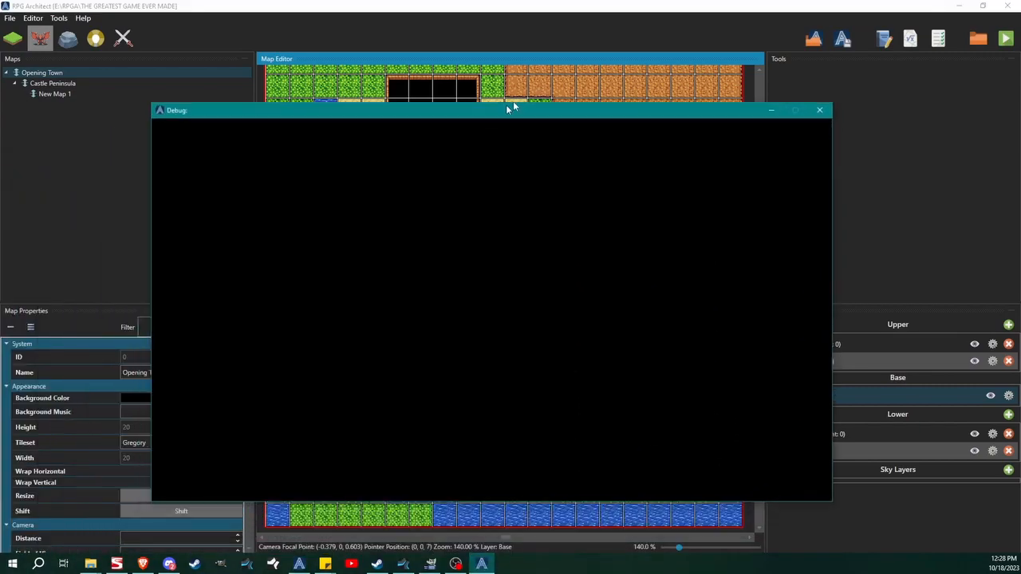
left_click_drag(510, 104, 516, 79)
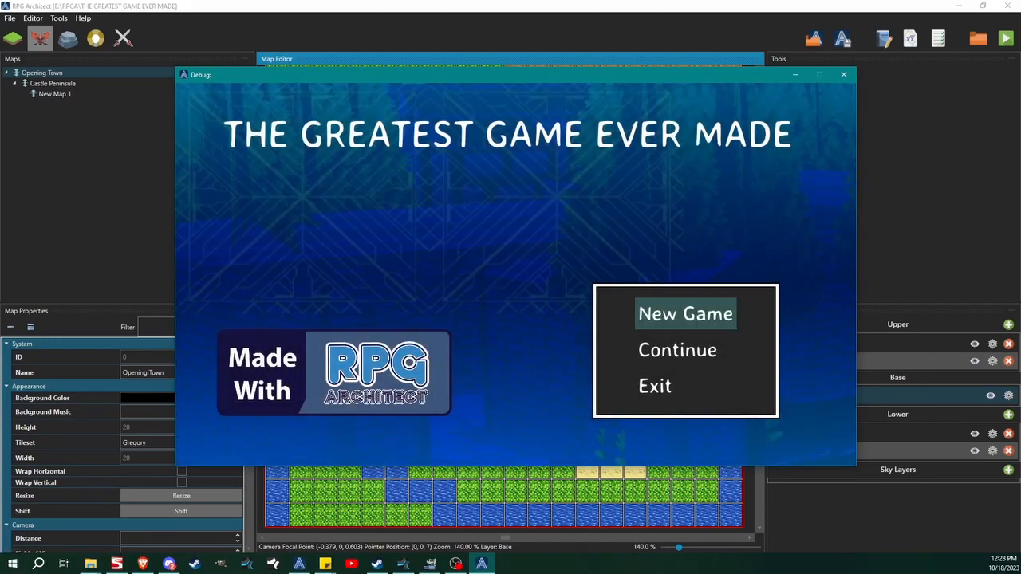
key("Down")
key("Down")
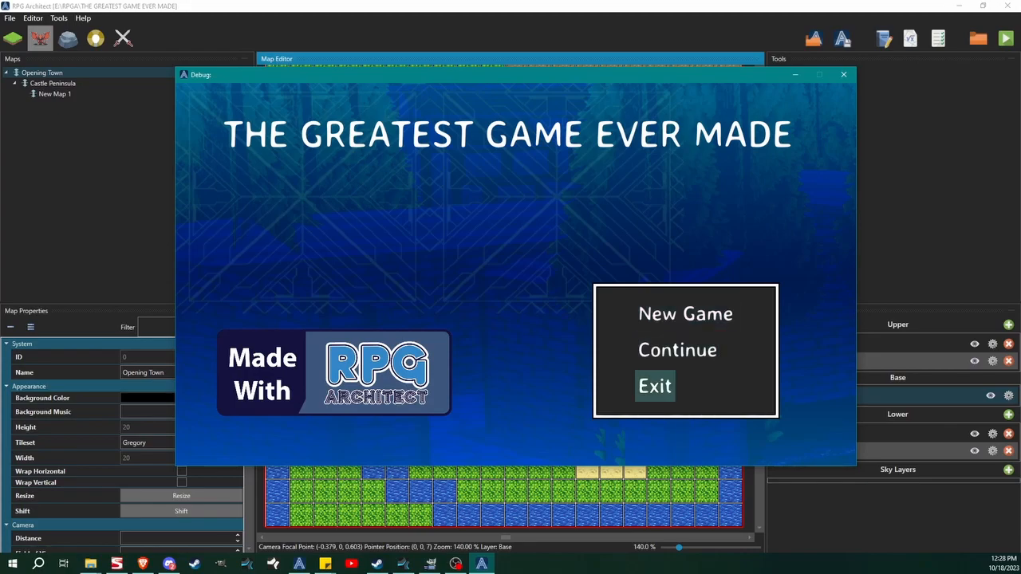
key("Up")
key("Down")
key("Down")
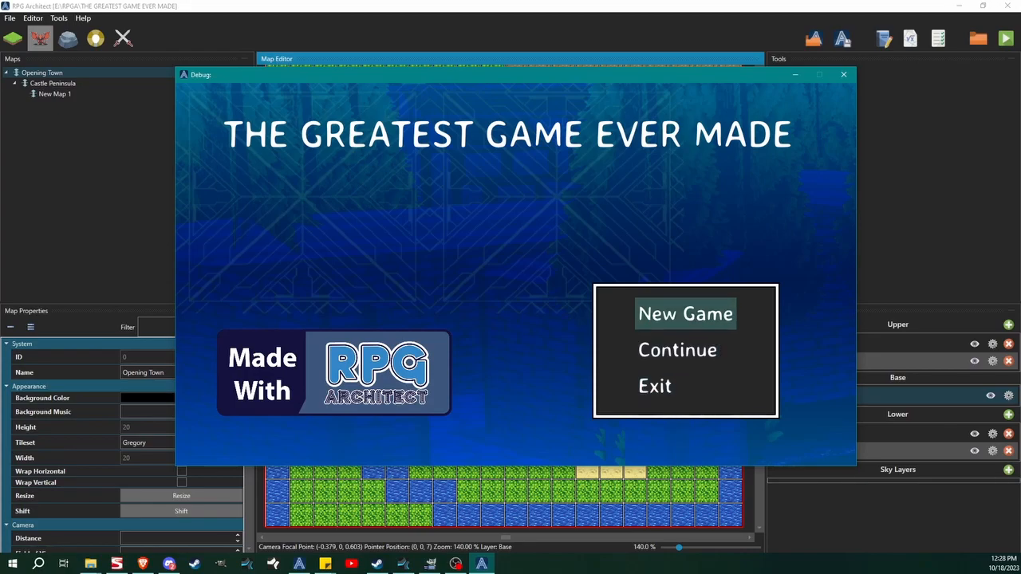
key("Up")
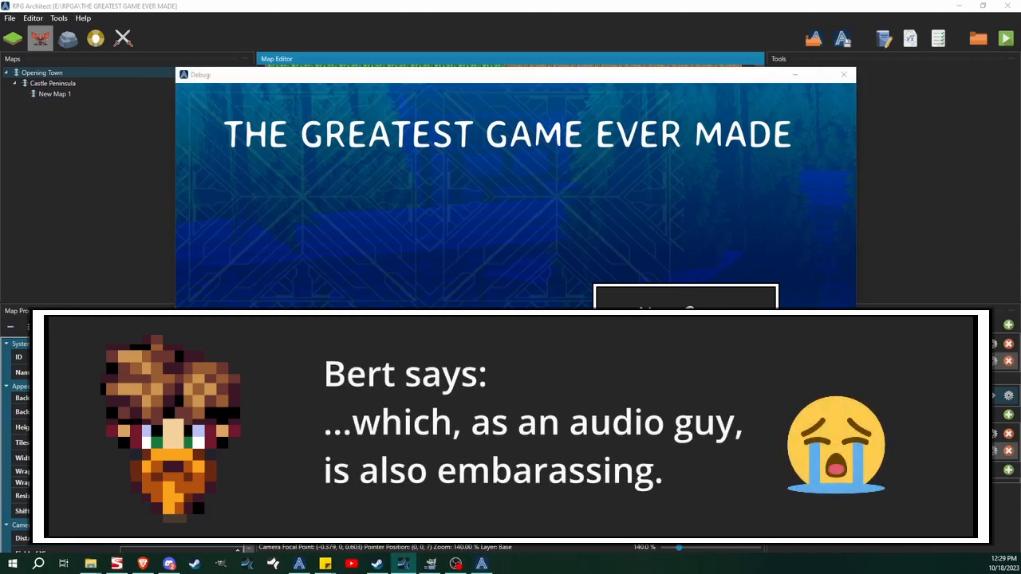
left_click(571, 214)
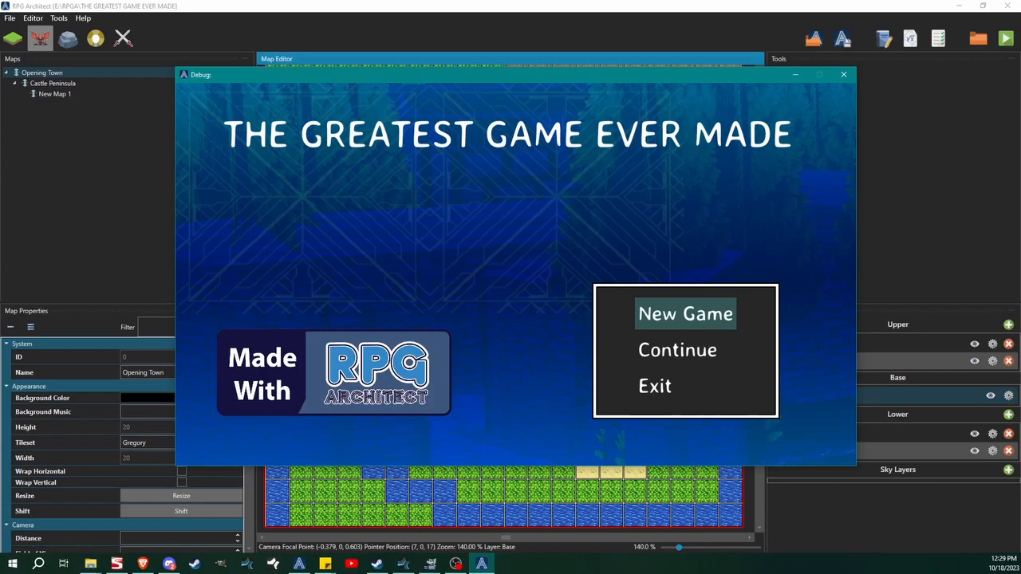
Step: Start a new game in the test, walk the character around the town, and close the test window
key("Return")
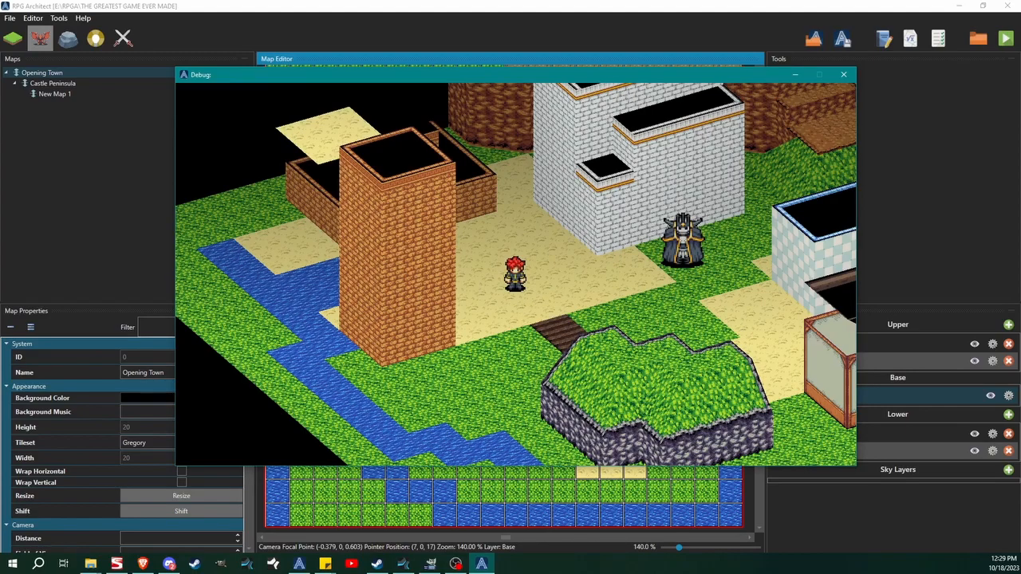
key("Right")
key("Right")
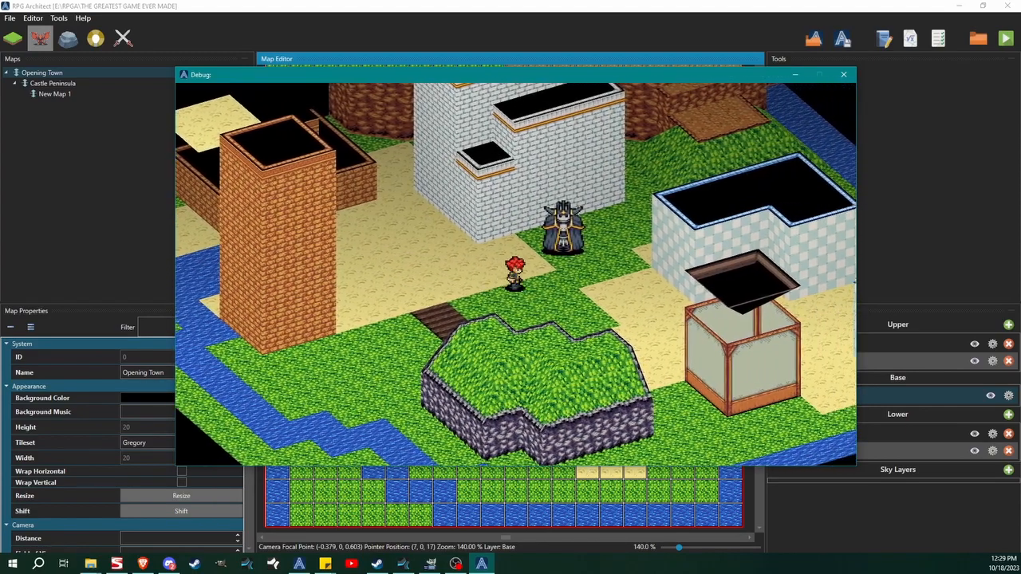
key("Right")
key("Left")
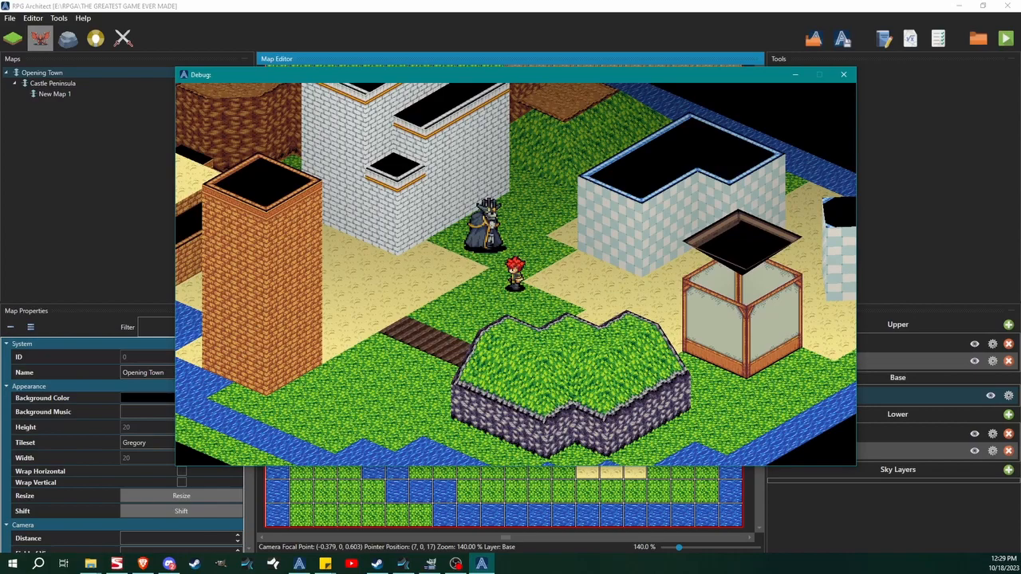
left_click(845, 76)
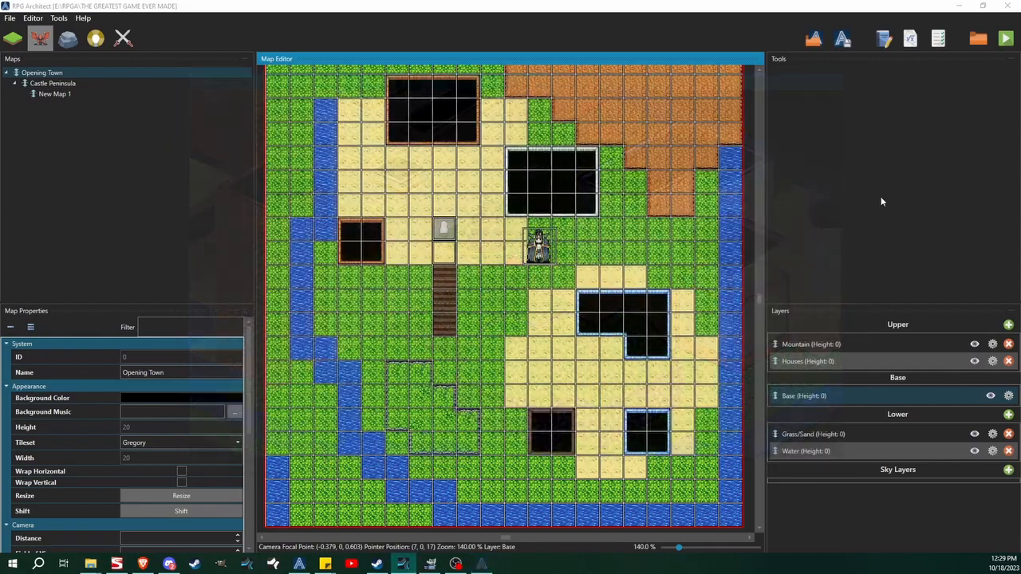